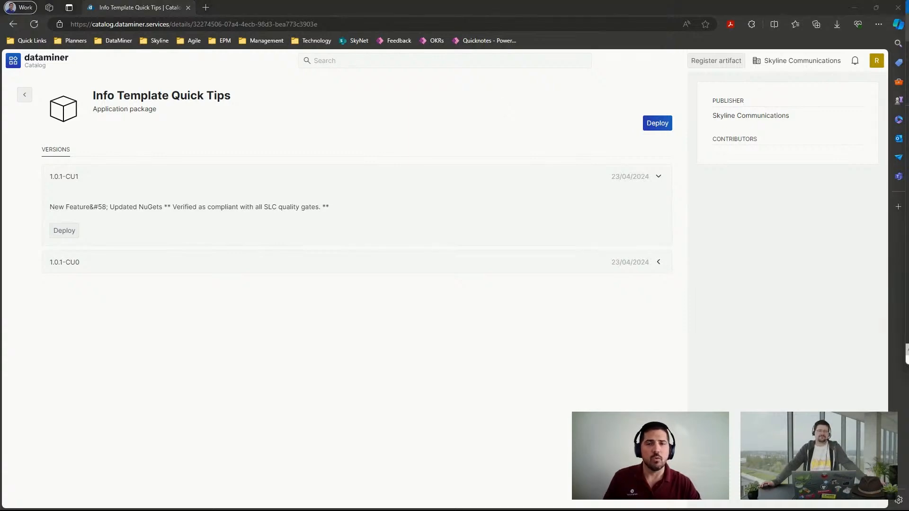
- Check which DMSs version 1.0.1-CU1 of the Info Template Quick Tips package can be deployed on, without deploying it
mouse_move(908, 61)
mouse_down()
mouse_move(498, 98)
mouse_move(794, 64)
mouse_move(908, 62)
mouse_up()
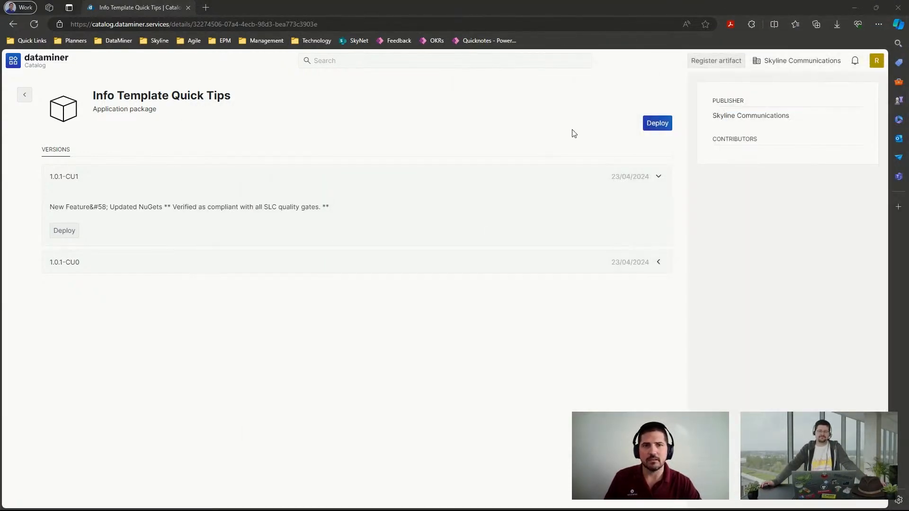
click(64, 233)
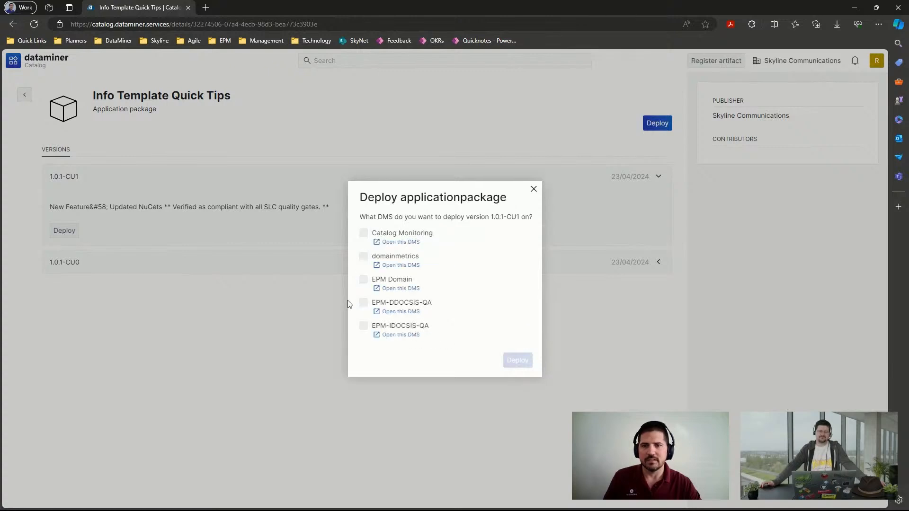
click(533, 190)
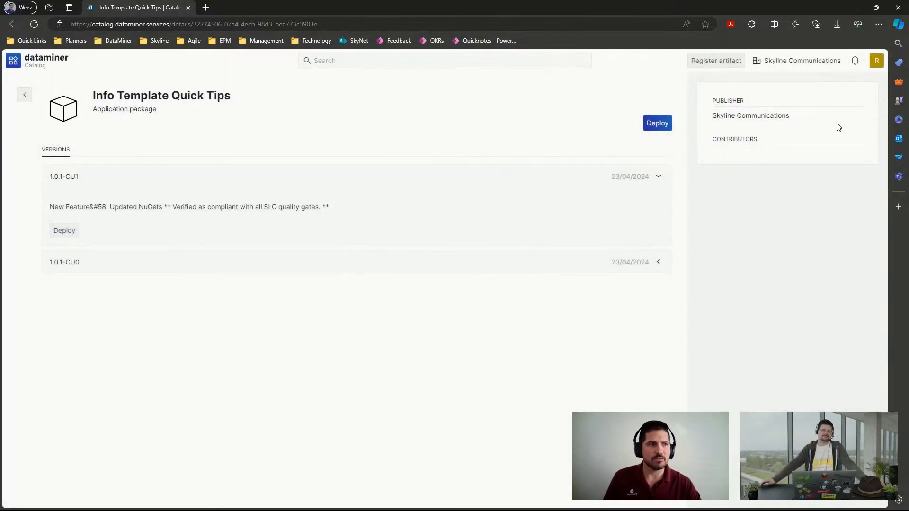
- Switch to DataMiner Cube, expand the Info template quick tips view, and show the page list of its open element
drag(908, 121, 432, 1)
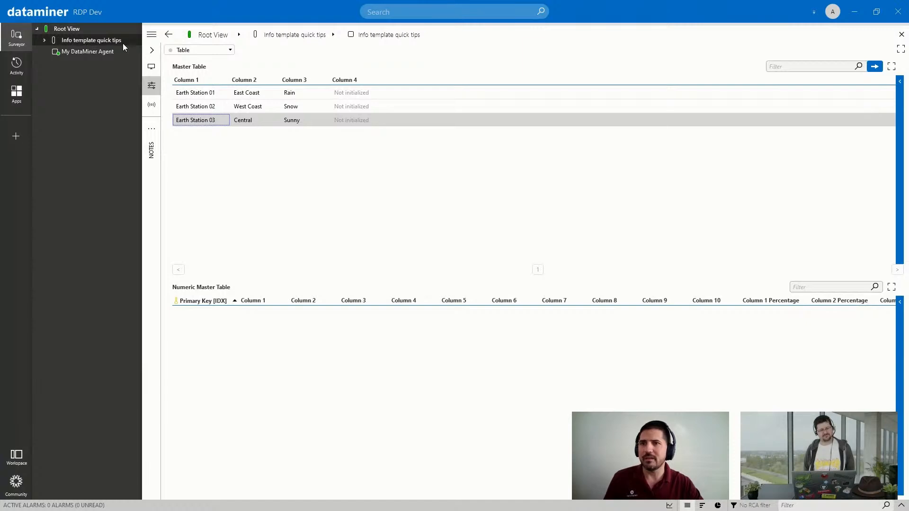
click(45, 41)
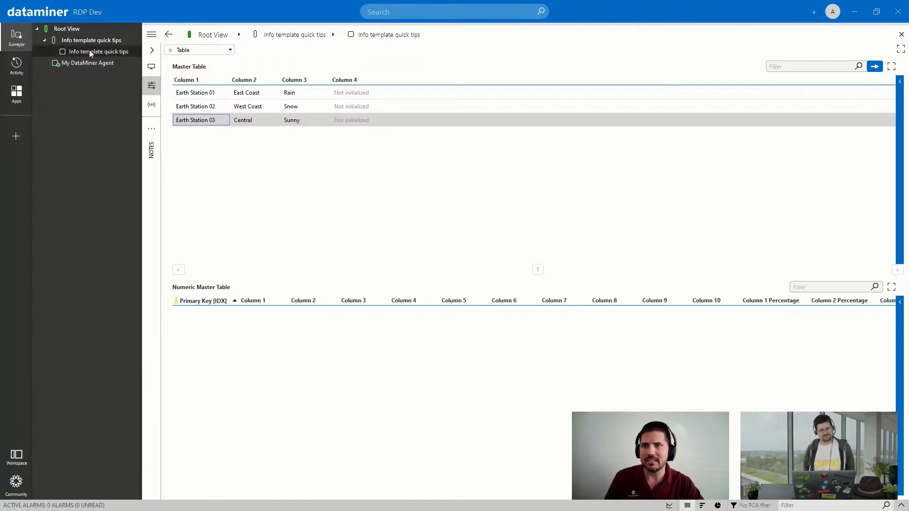
click(151, 51)
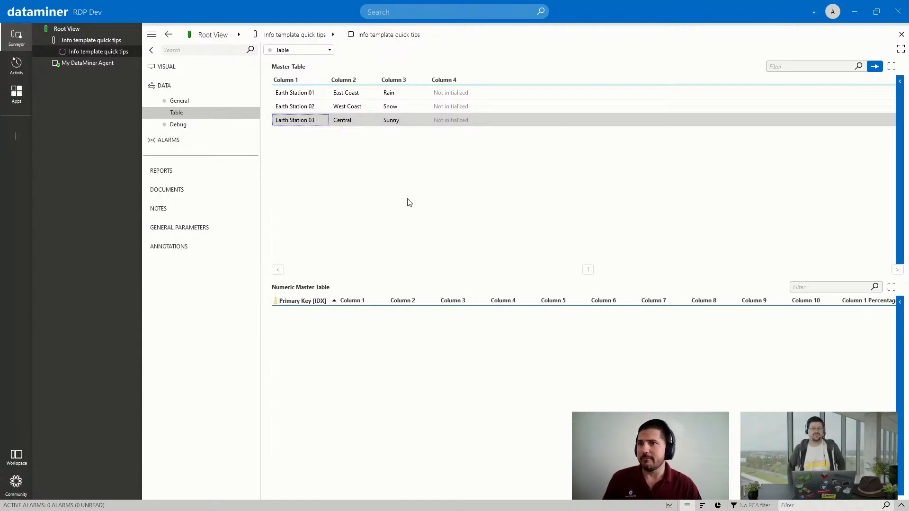
- Open the Protocols & Templates module and select the Skyline Generic Virtual Connector protocol
click(16, 93)
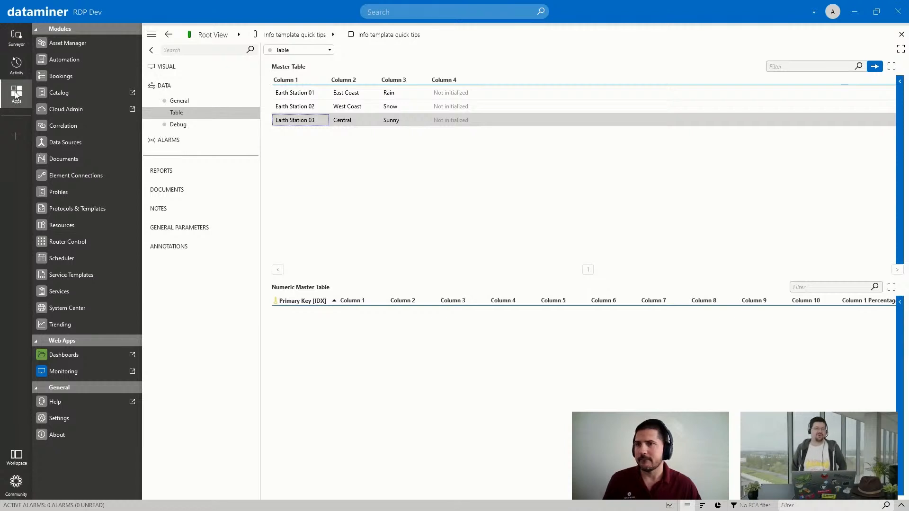
click(16, 47)
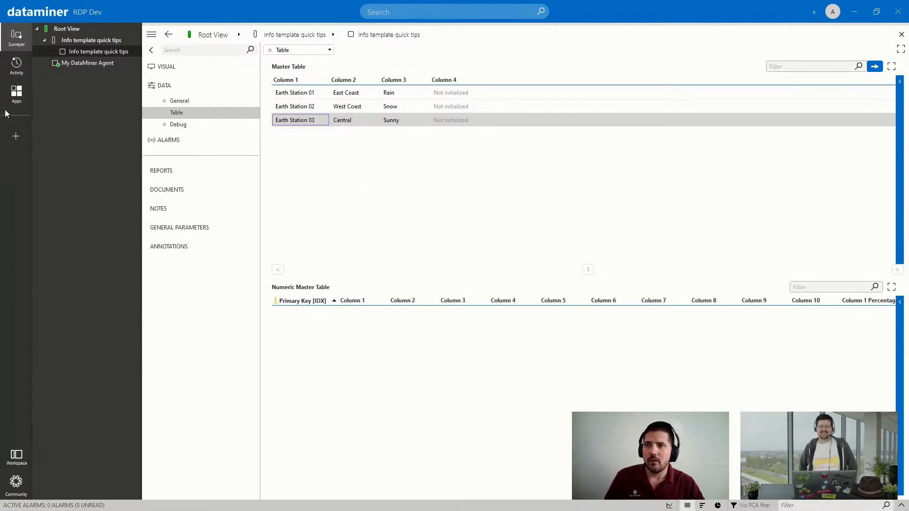
click(17, 93)
click(79, 210)
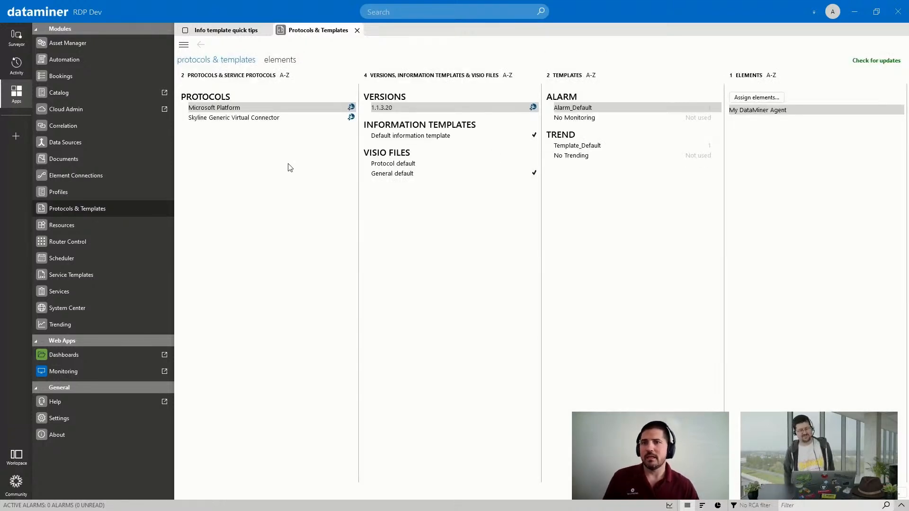
click(258, 120)
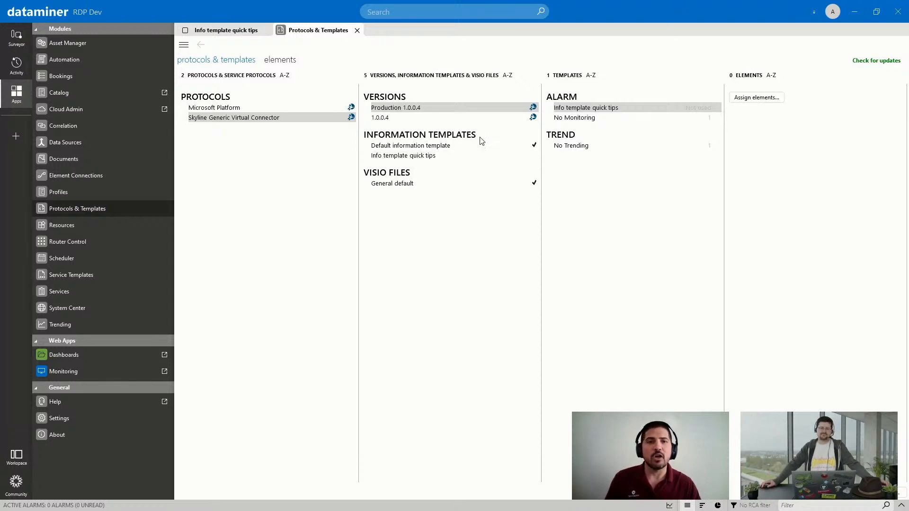
- Create a new information template named "Info template session" for the Skyline Generic Virtual Connector protocol
right_click(451, 144)
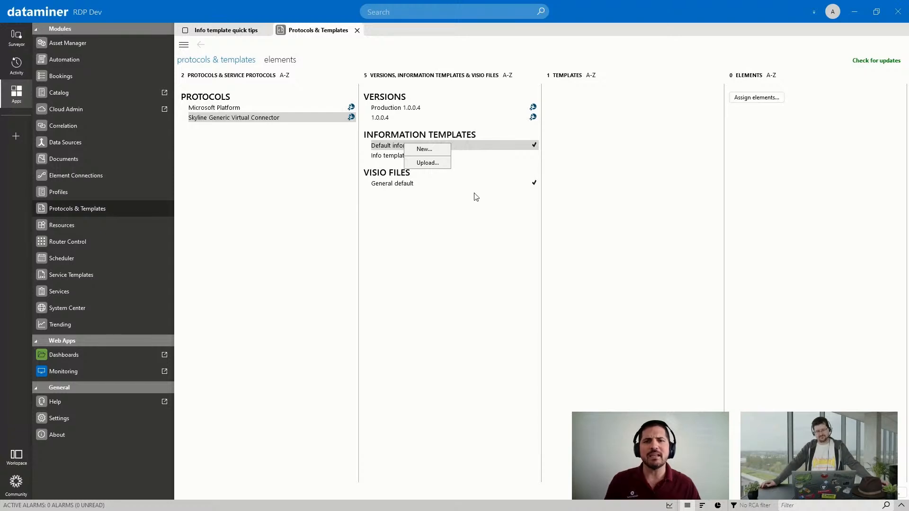
click(481, 215)
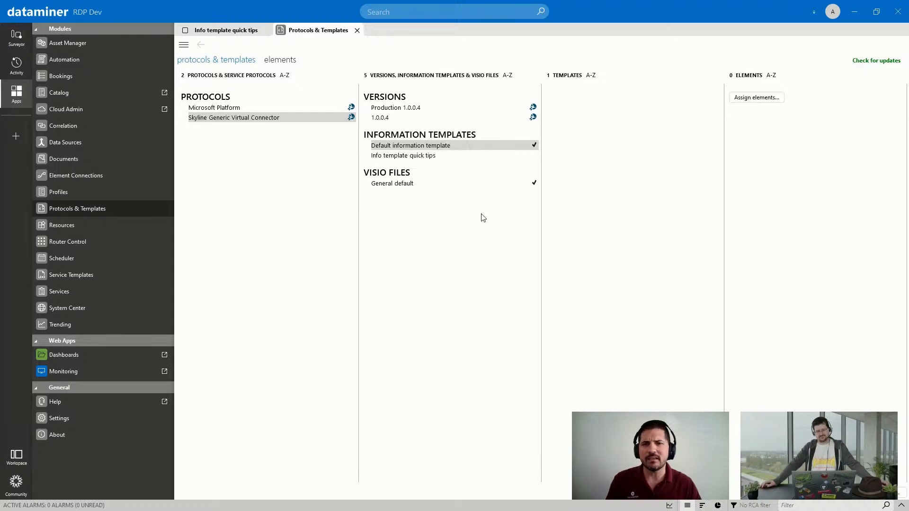
right_click(419, 148)
click(402, 148)
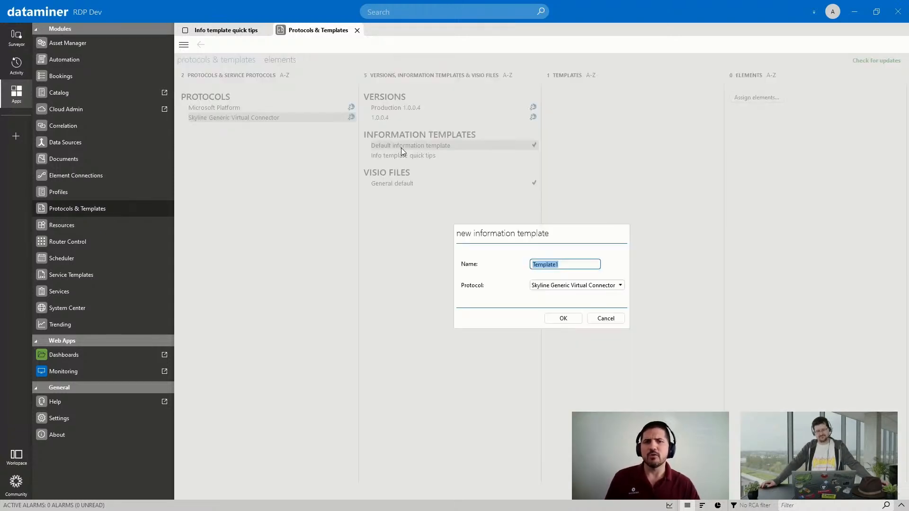
click(567, 296)
click(558, 267)
drag(571, 264, 521, 263)
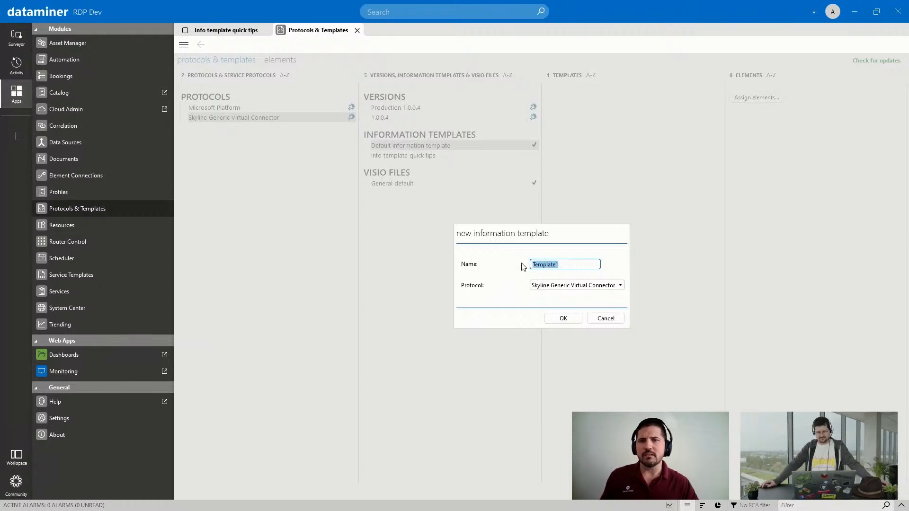
text(Info )
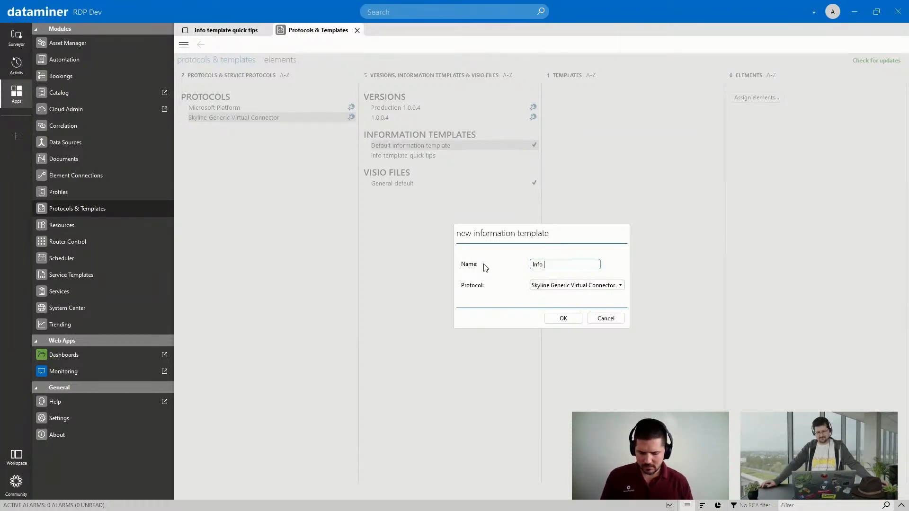
text(template )
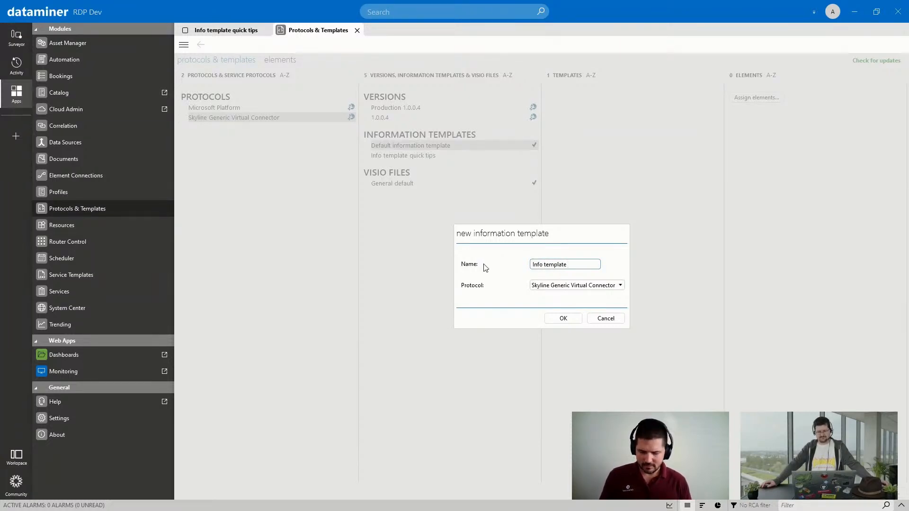
text(session)
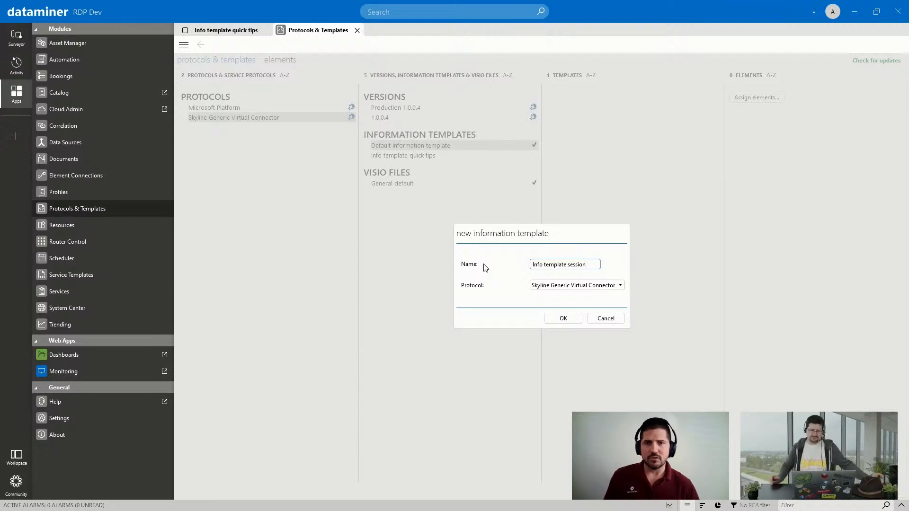
click(566, 320)
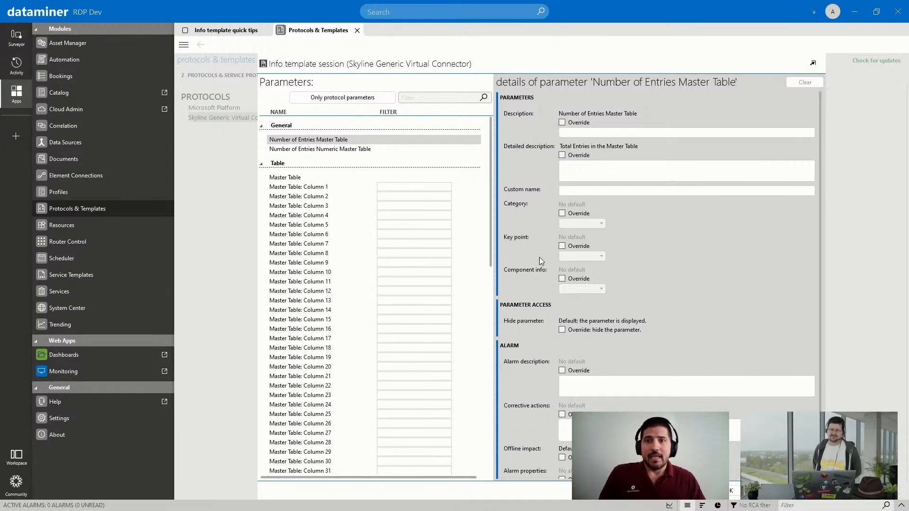
- Collapse the Display Key [IDX] column of the Master Table on the Info template quick tips element's Table page
click(220, 31)
click(211, 123)
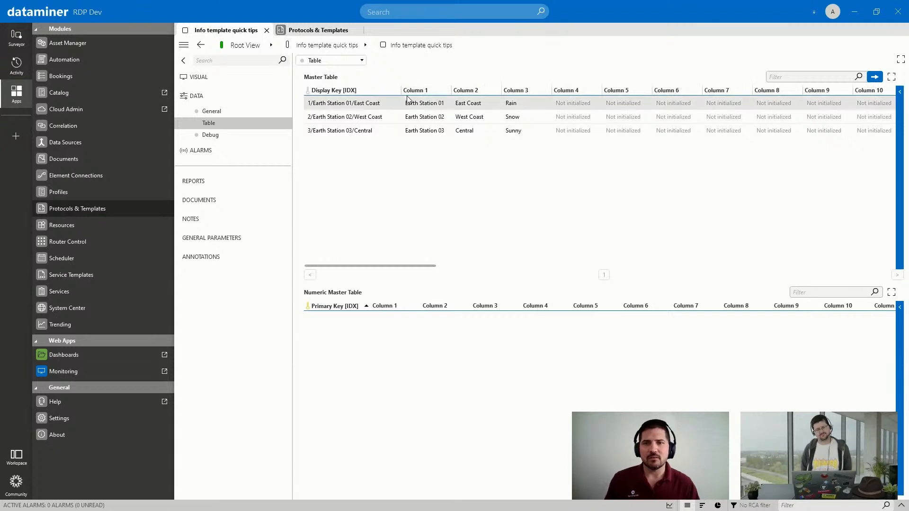
drag(400, 90, 282, 90)
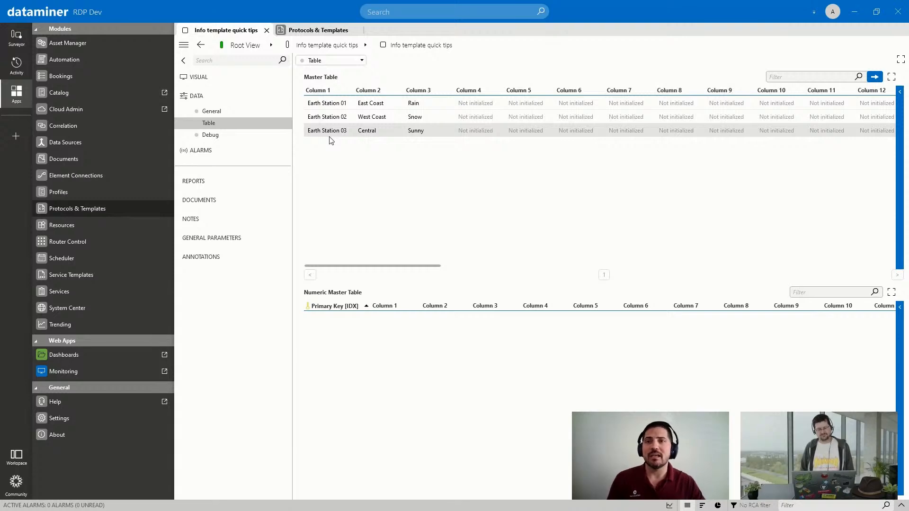
- Compare the element's Master Table with the parameter list of the new information template
click(310, 33)
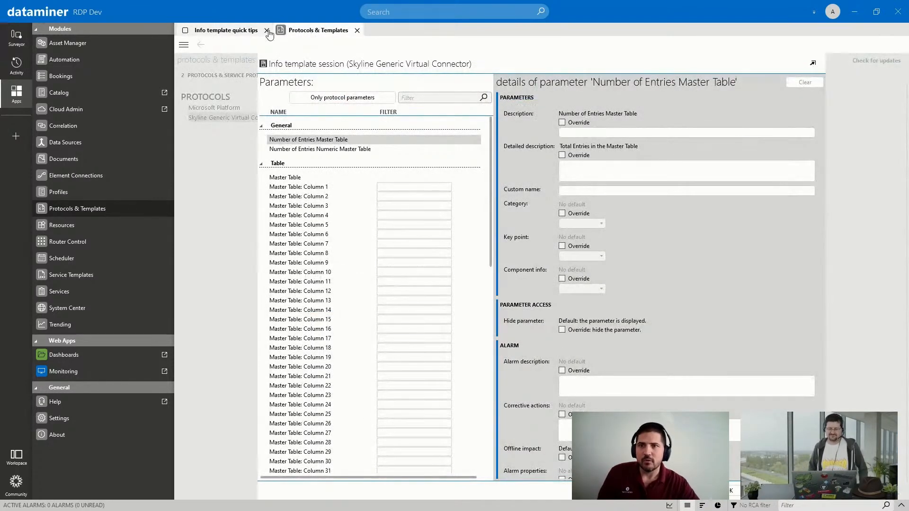
click(234, 29)
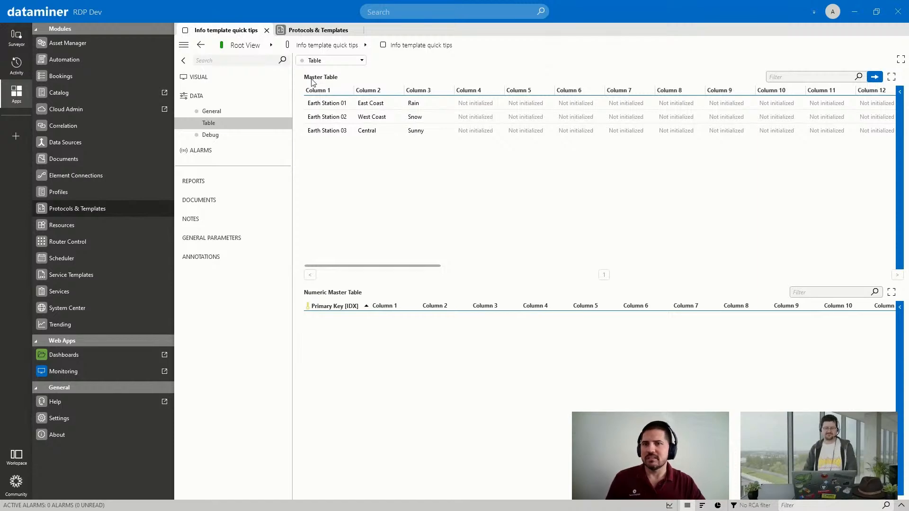
click(311, 33)
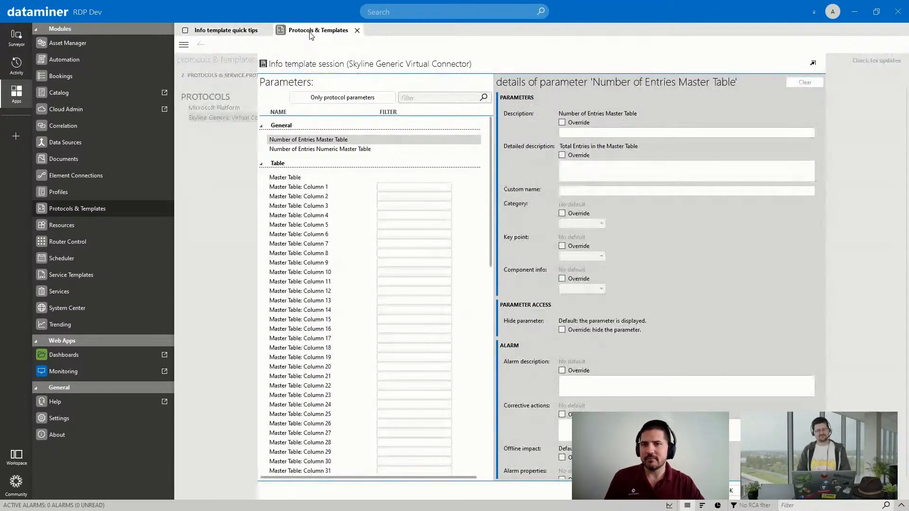
- Override the description of the Master Table parameter with "Earth Stations" in the information template
click(304, 180)
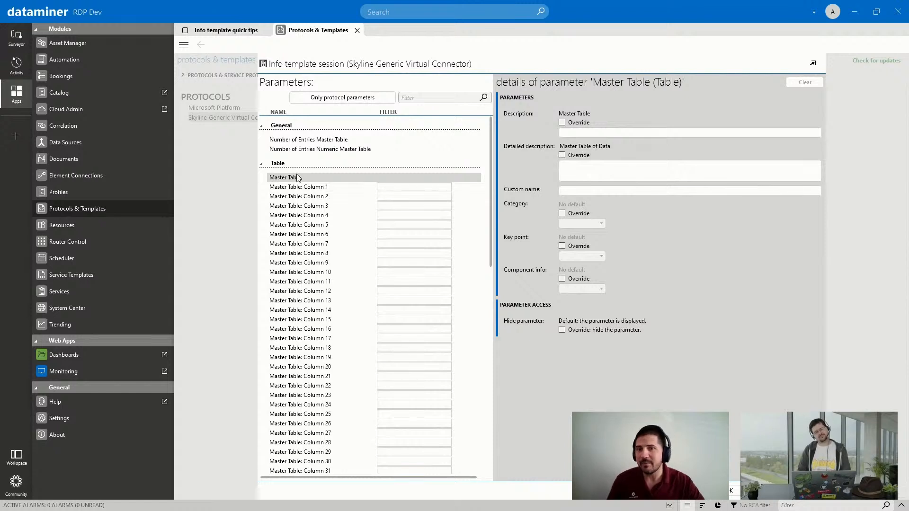
scroll(305, 224, down, 10)
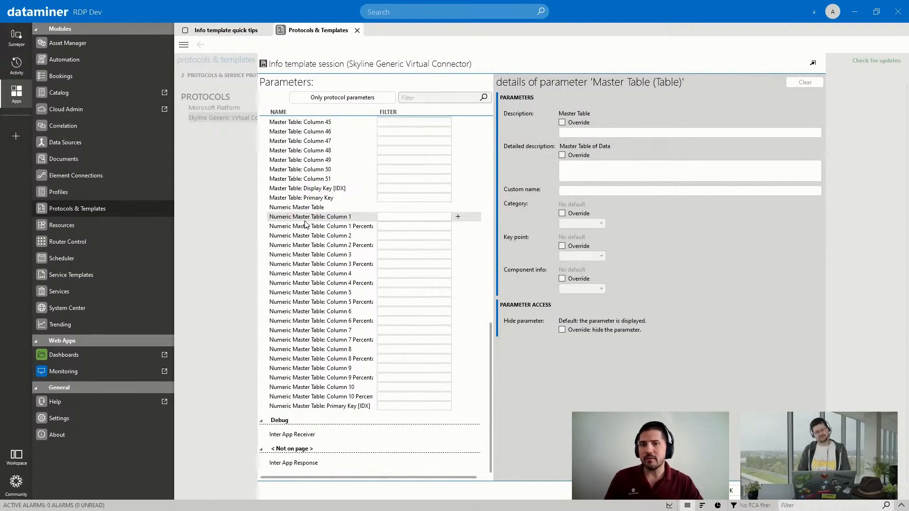
scroll(304, 225, up, 10)
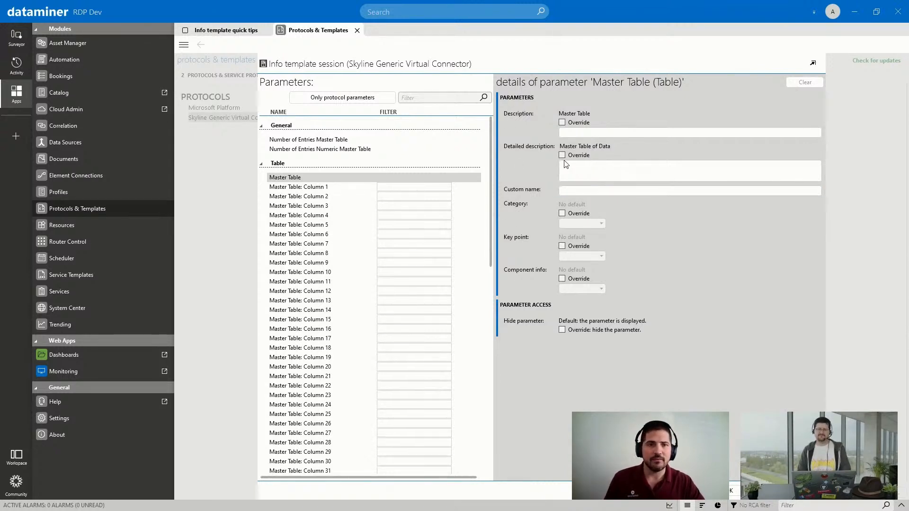
click(562, 123)
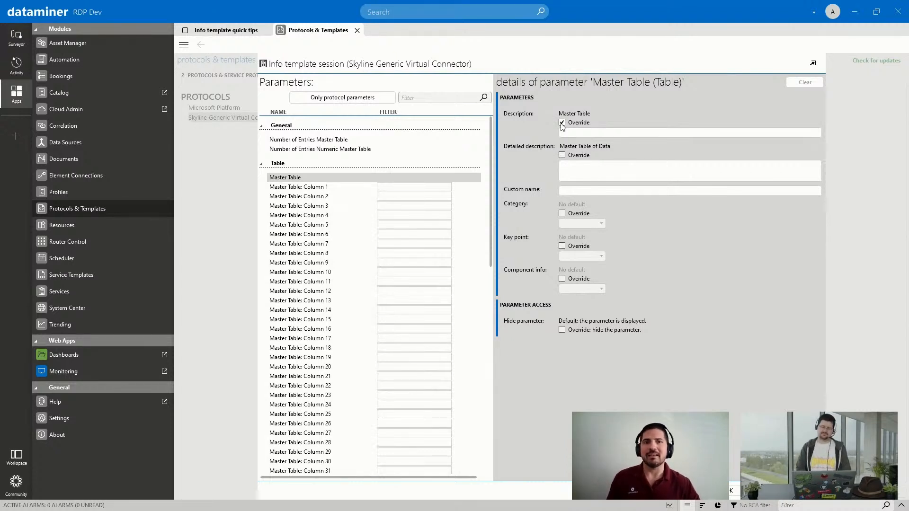
click(564, 132)
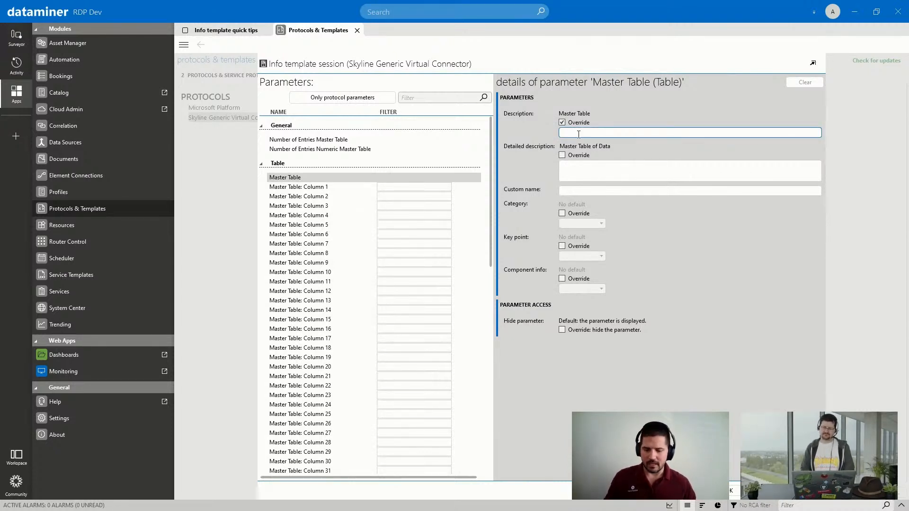
text(Earth )
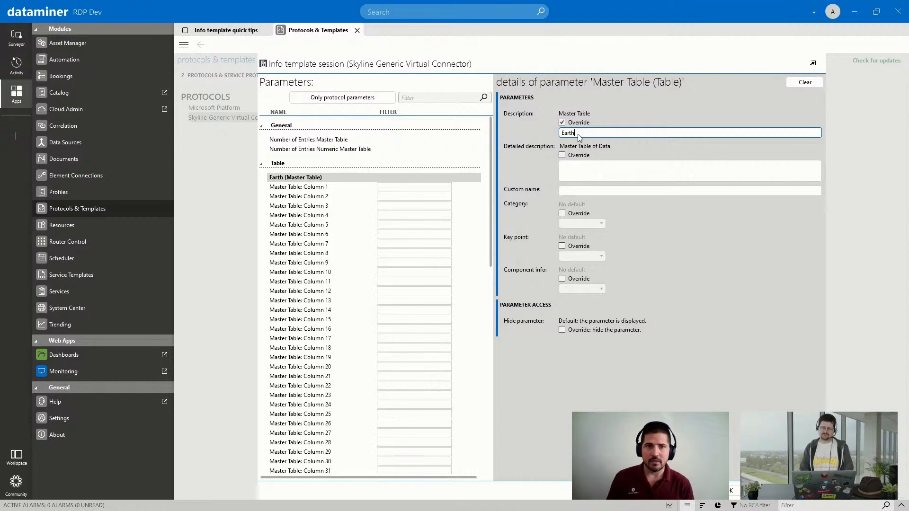
text(Stations)
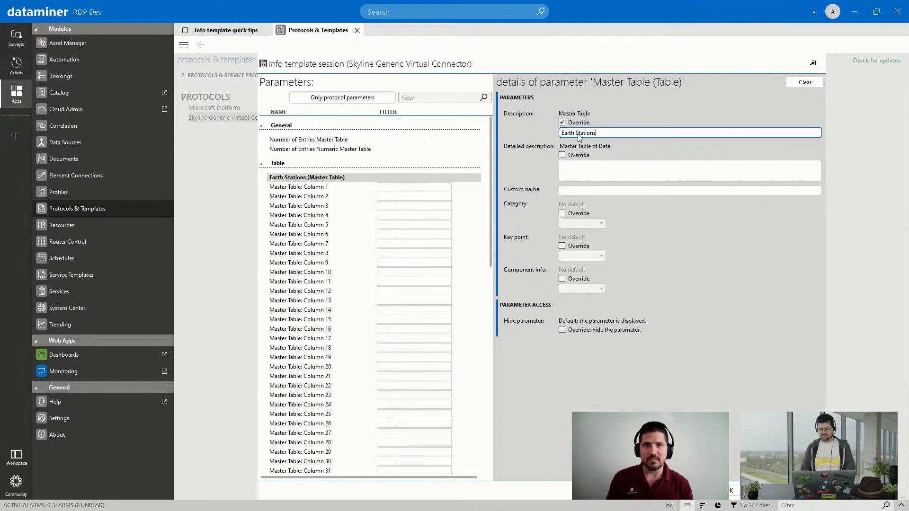
click(530, 154)
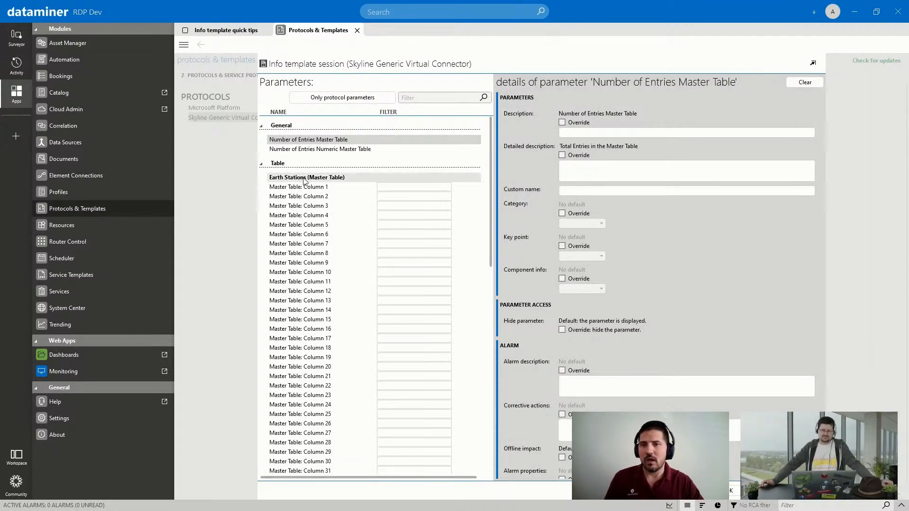
click(304, 178)
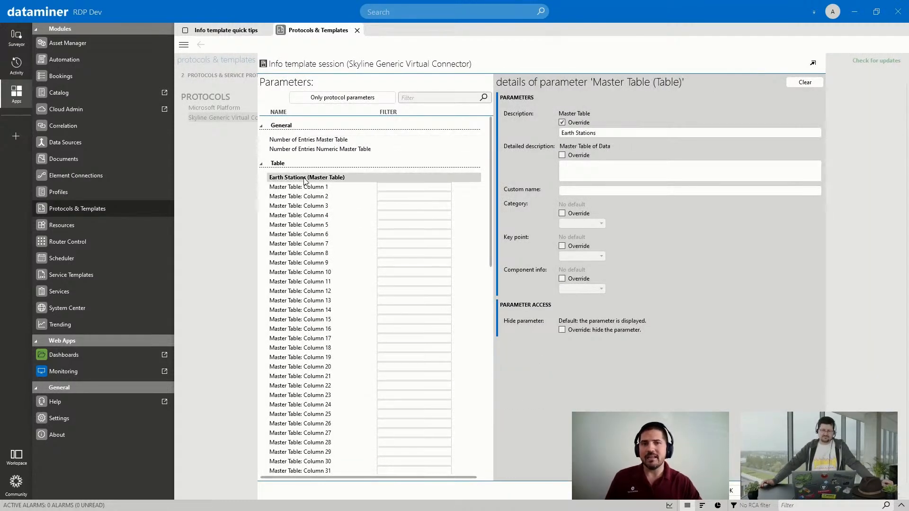
- Check the table name on the element's Table page against the Earth Stations description override in the template
click(243, 35)
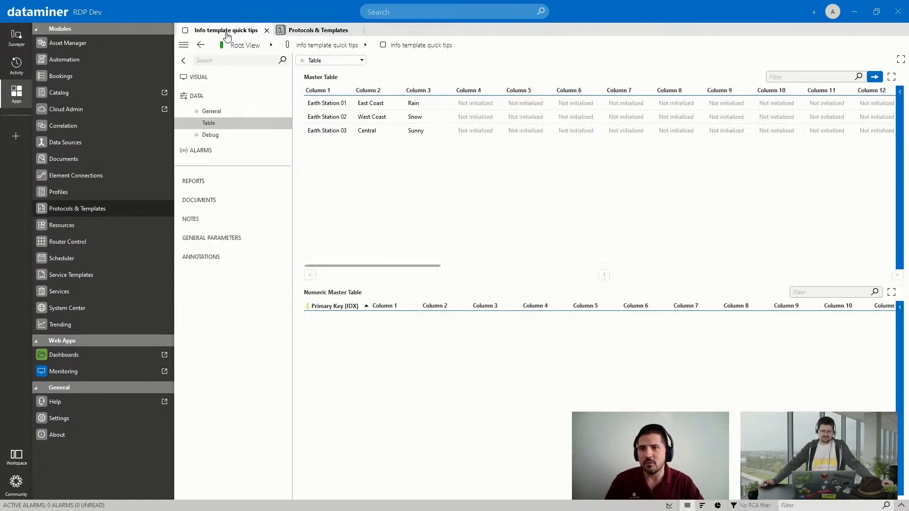
click(299, 32)
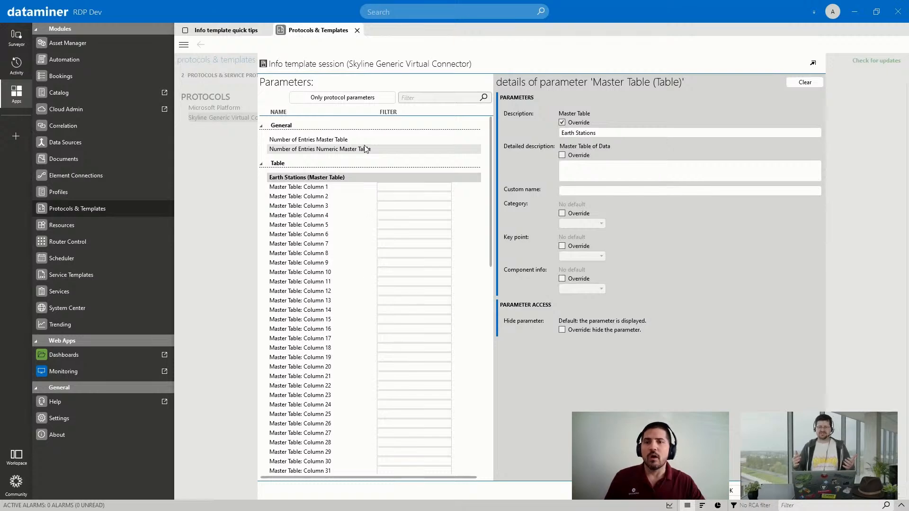
click(237, 33)
click(277, 34)
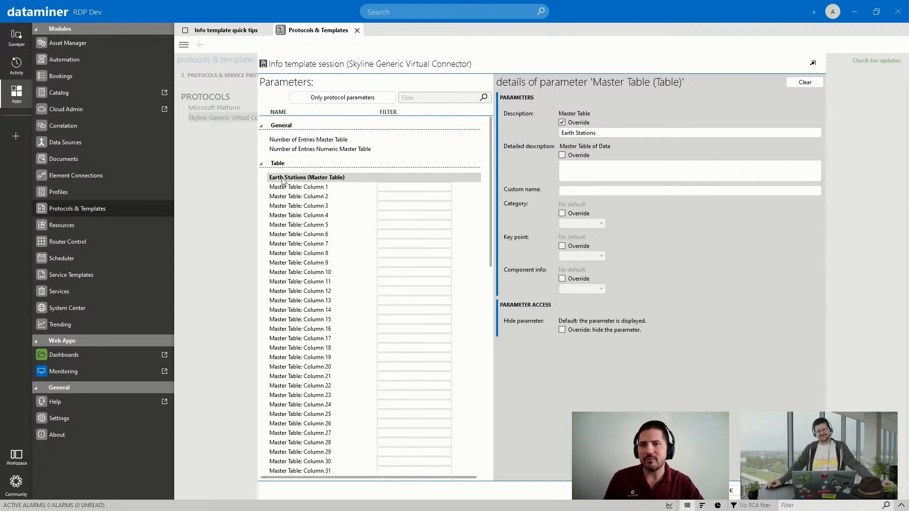
- Check the first column on the element's Table page and override the description of Master Table: Column 1 with "Name"
click(219, 30)
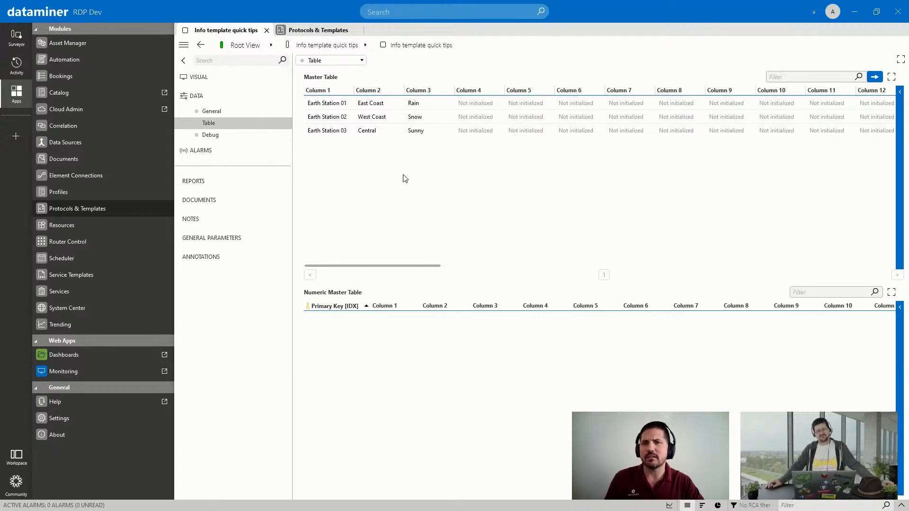
click(311, 31)
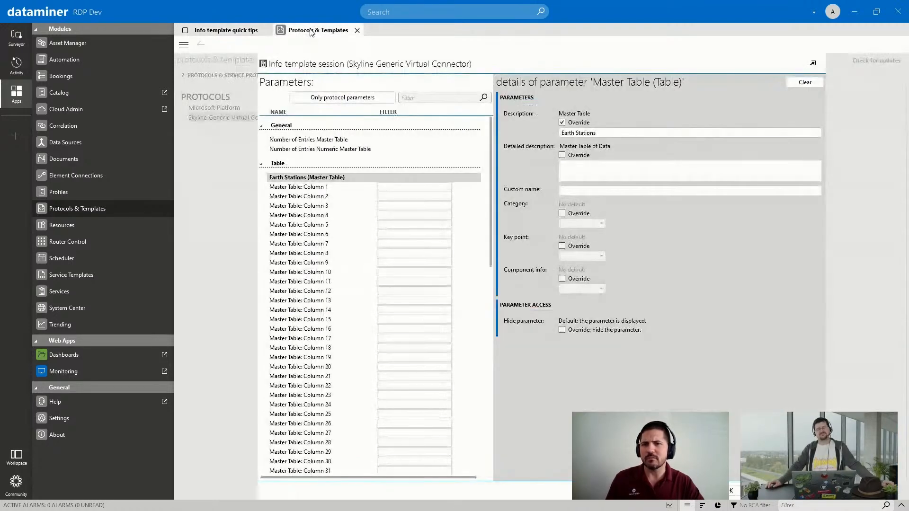
click(324, 187)
click(563, 123)
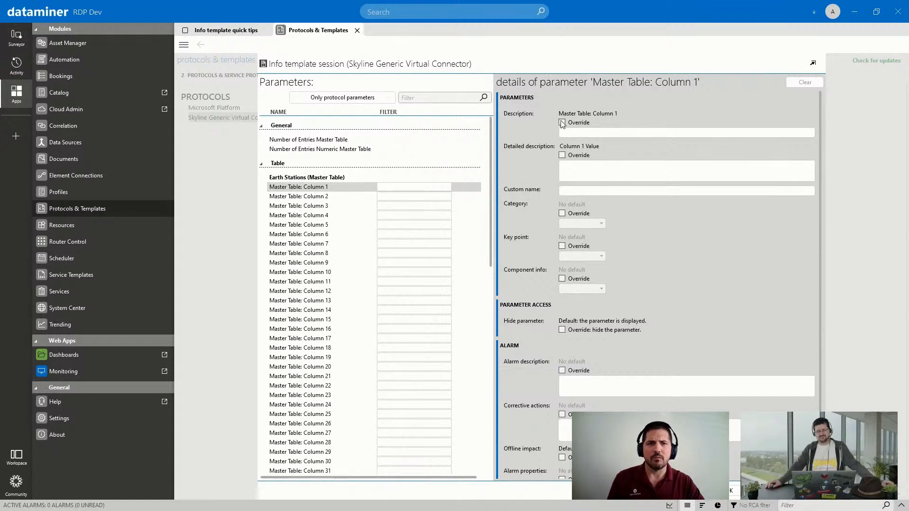
click(635, 132)
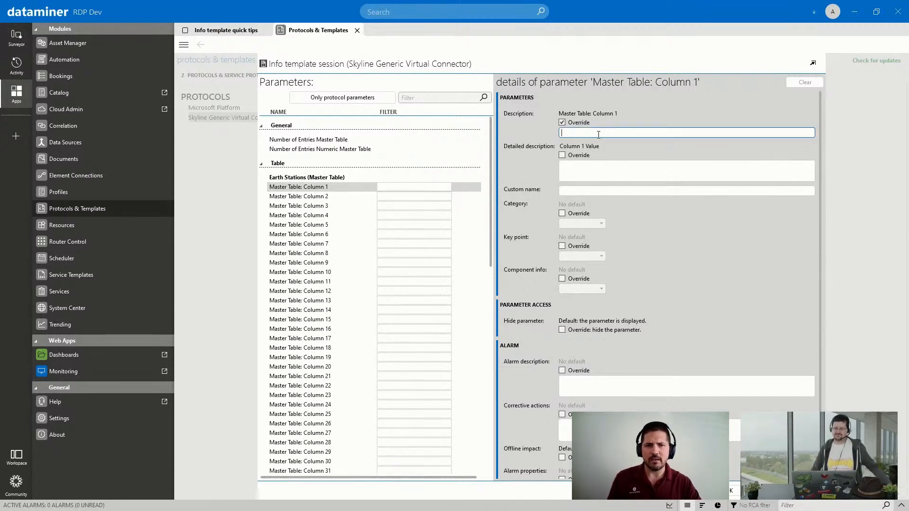
text(Name)
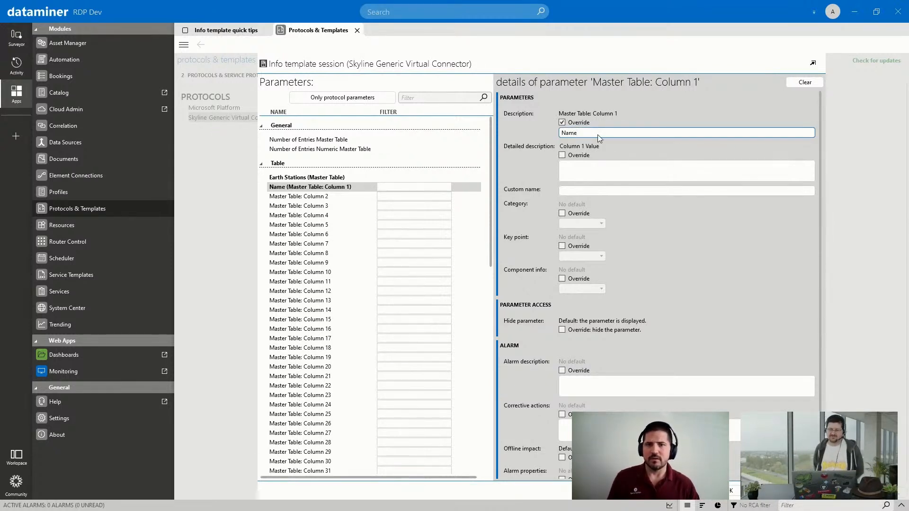
- Check the second column's contents on the element's Table page and override the description of Master Table: Column 2 with "Location"
click(344, 202)
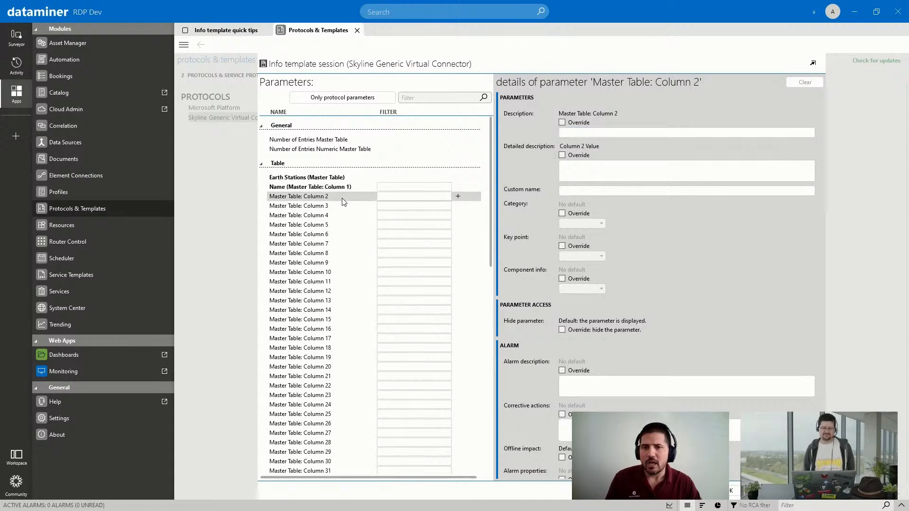
click(240, 32)
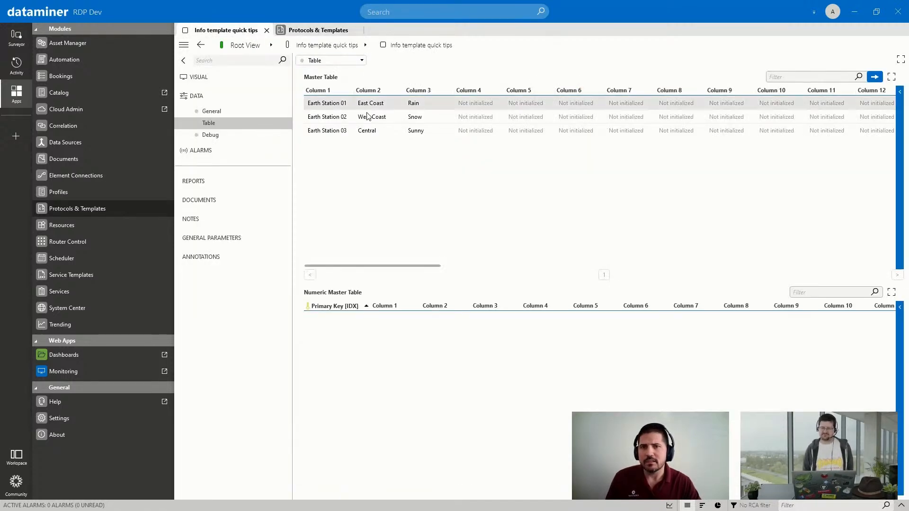
click(303, 30)
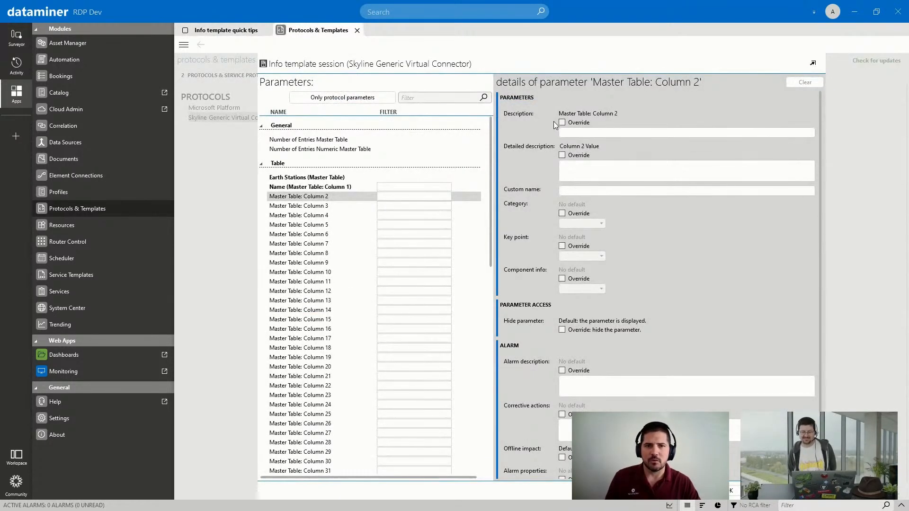
click(562, 122)
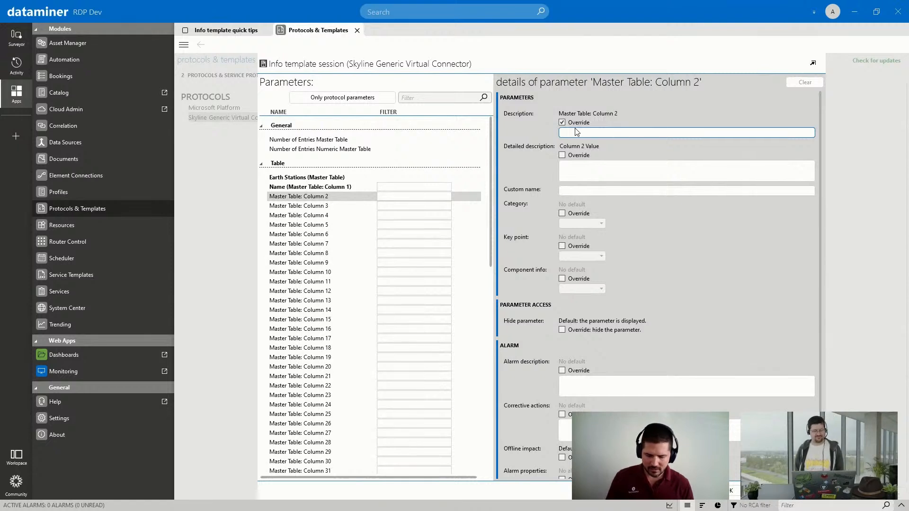
text(Location)
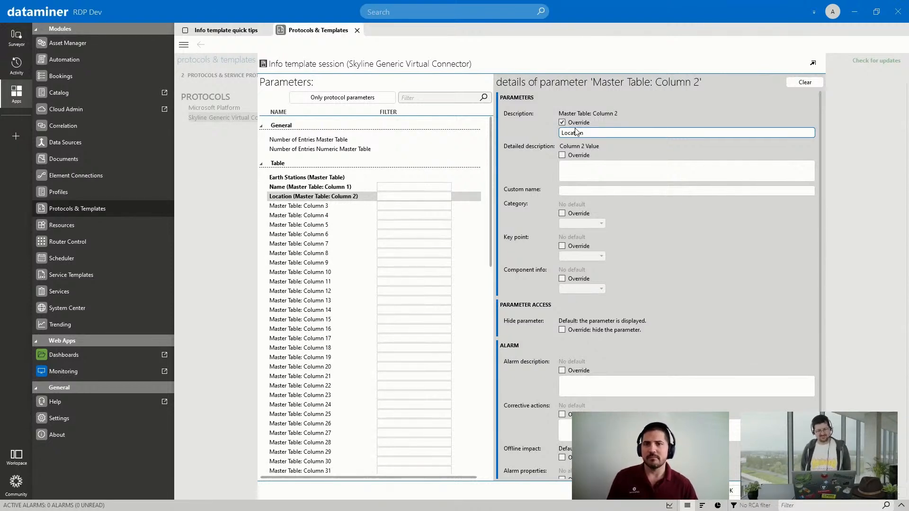
- Check the third column on the element's Table page and override the description of Master Table: Column 3 with "Weather Conditions"
click(250, 34)
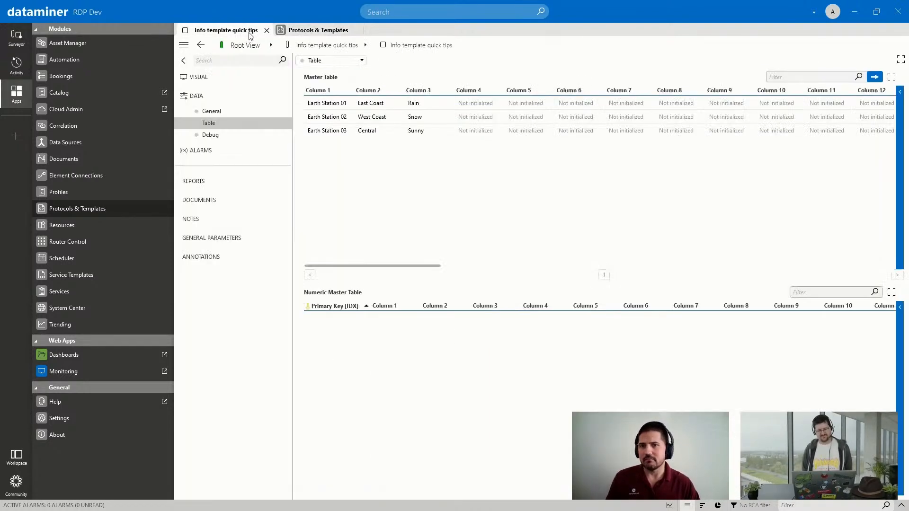
click(330, 32)
click(337, 206)
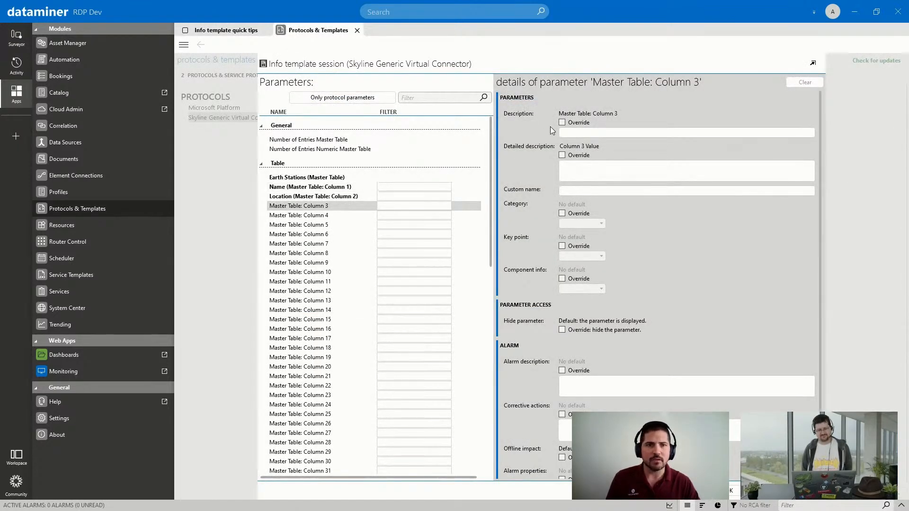
click(562, 122)
click(570, 132)
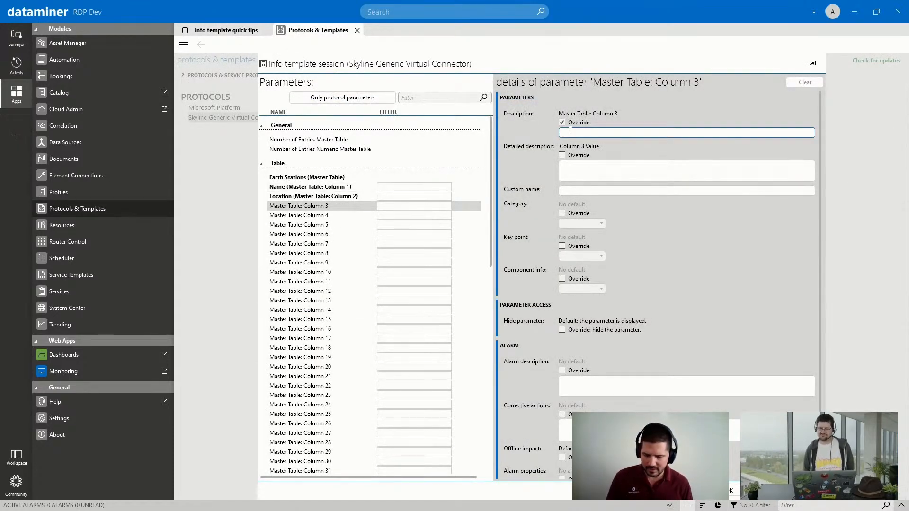
text(Weather co)
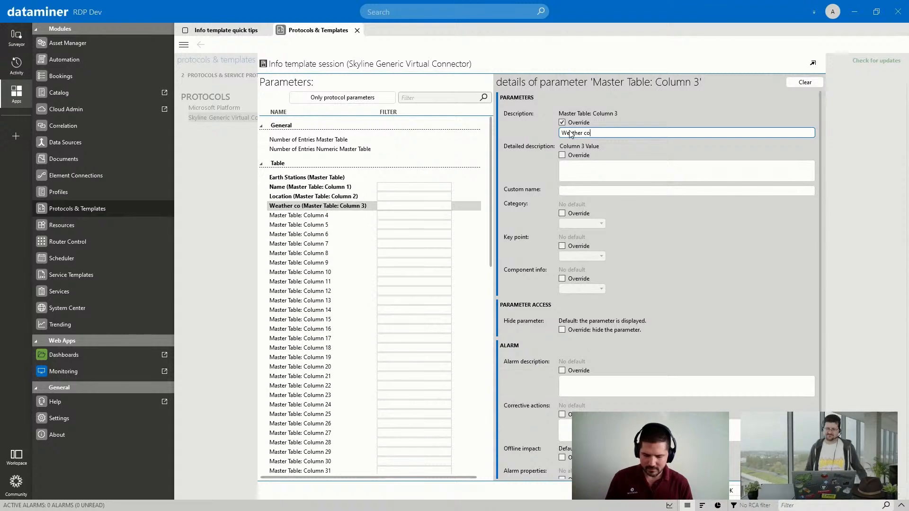
text(nditions)
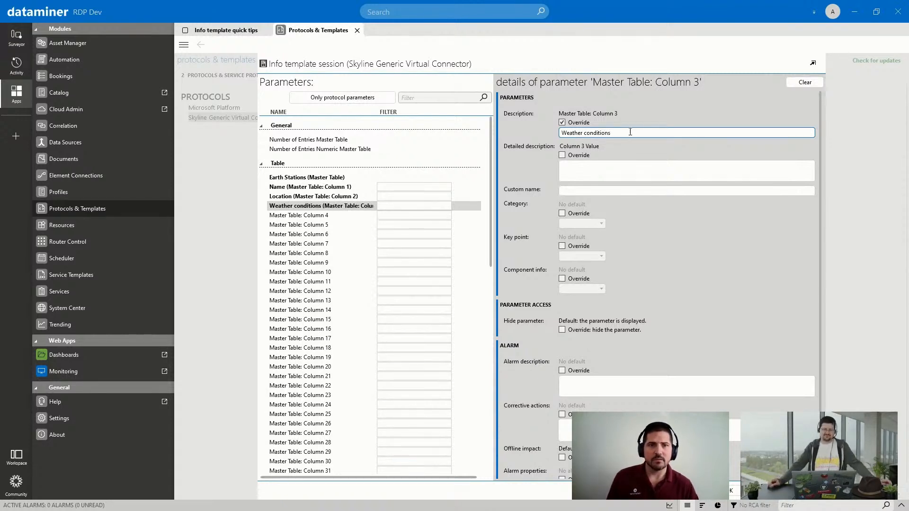
click(587, 134)
key(BackSpace)
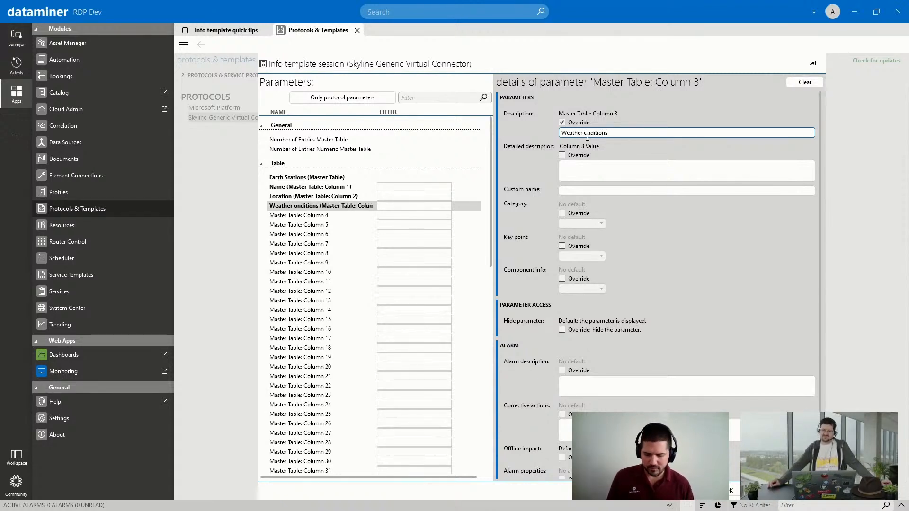
text(C)
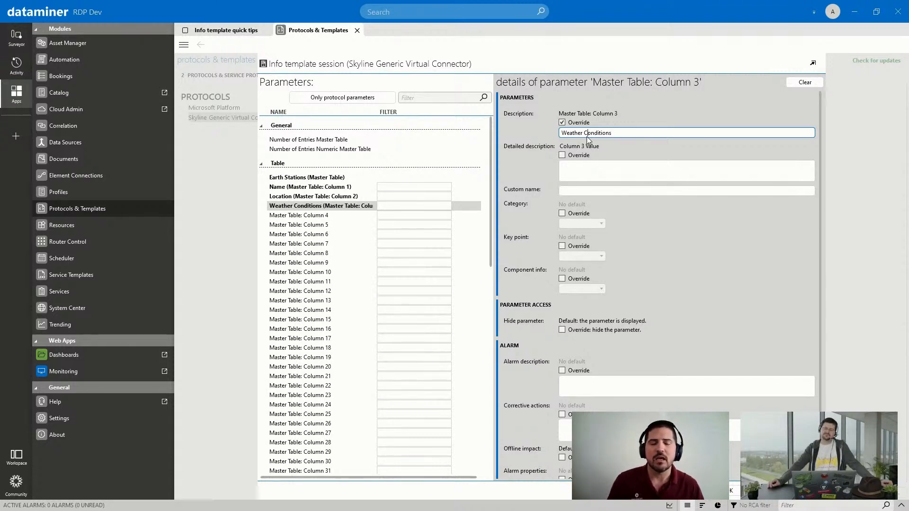
click(518, 147)
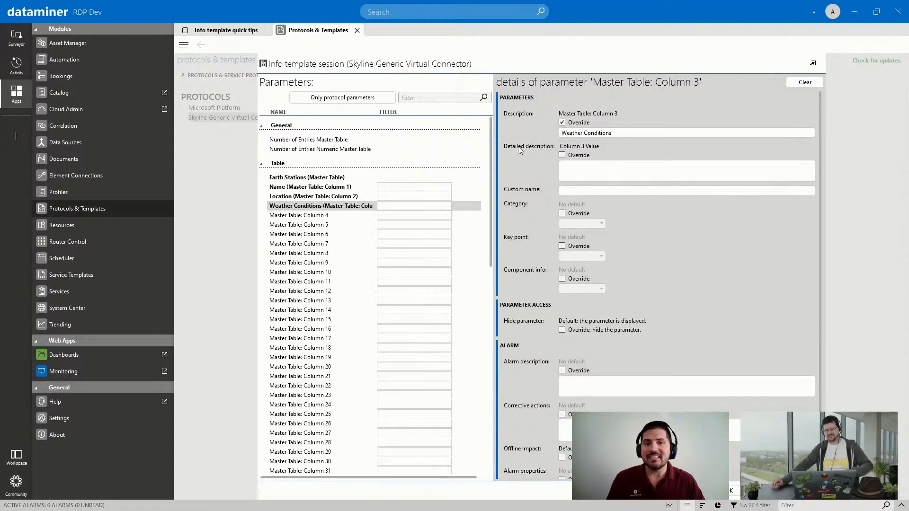
- Enable the detailed description override for Master Table: Column 3 and view the element's details page for Earth Station 01's Column 3 value
click(563, 155)
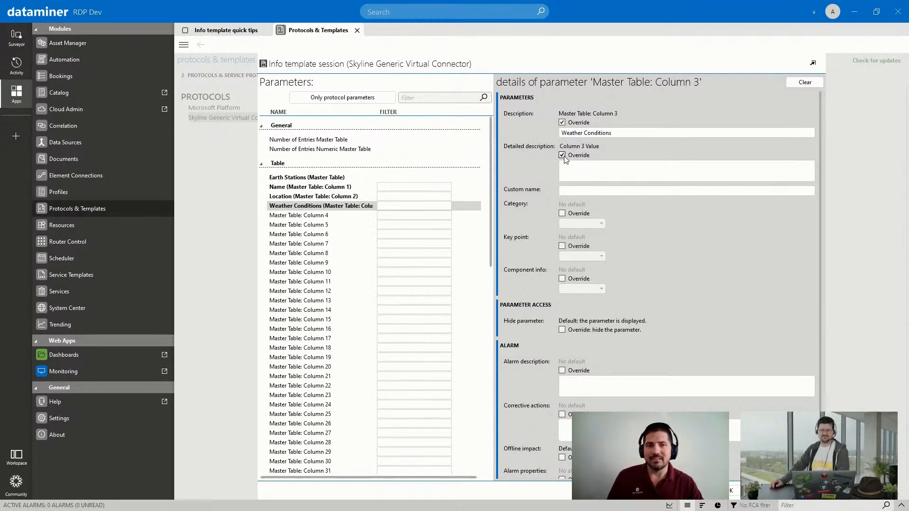
click(241, 31)
click(417, 105)
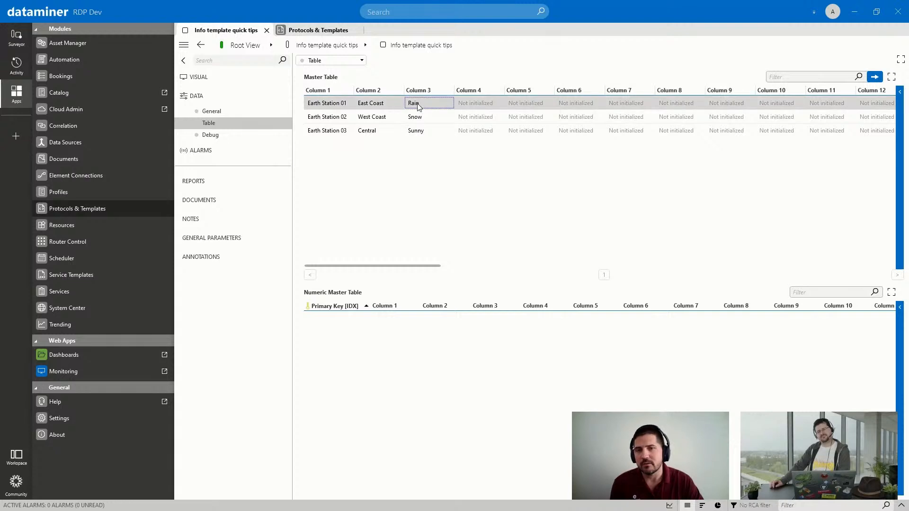
double_click(417, 105)
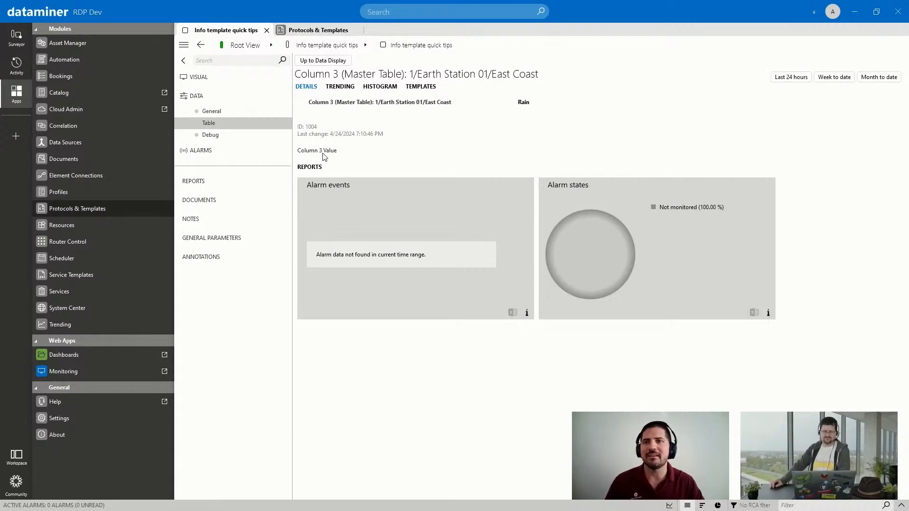
click(312, 61)
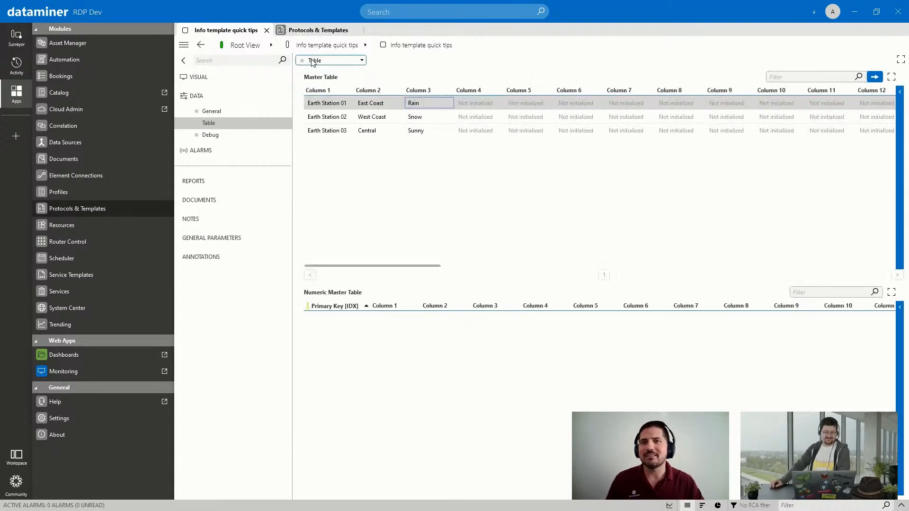
- Enter "The weather at the location of the site" as the detailed description of Master Table: Column 3 in the information template
click(310, 32)
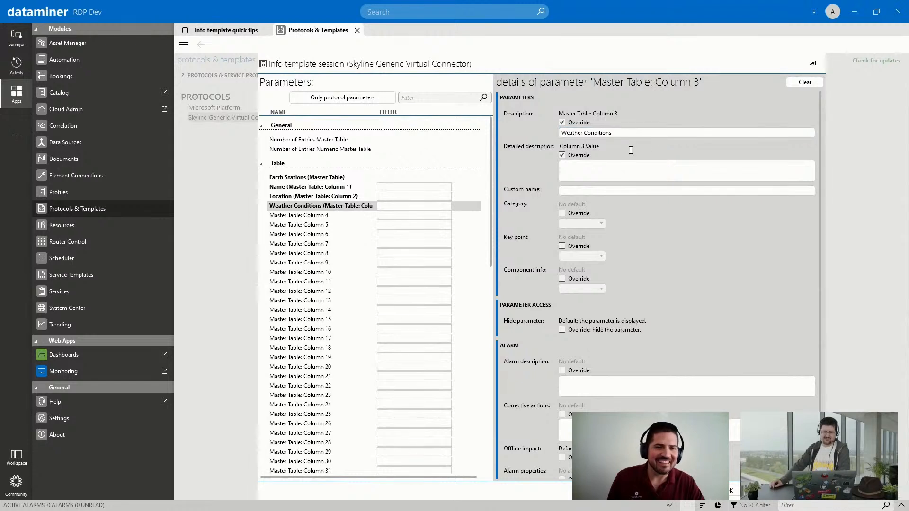
click(582, 171)
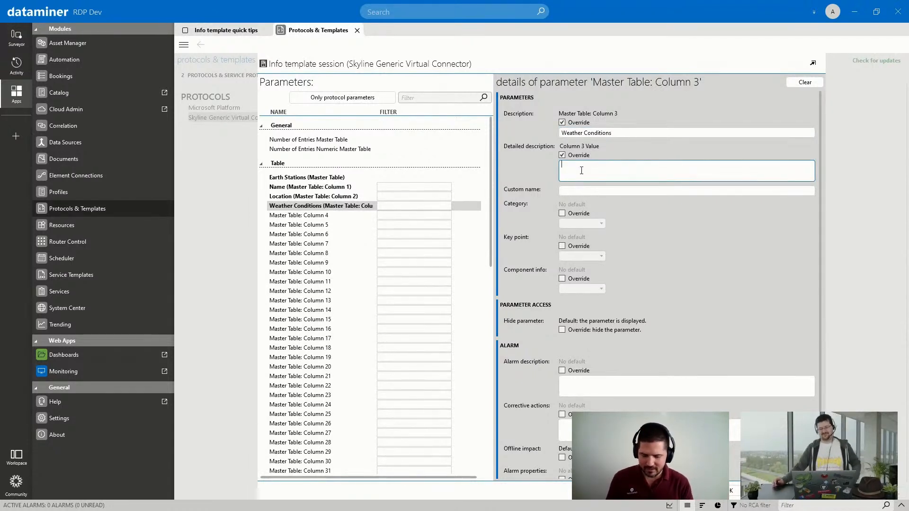
text(The we)
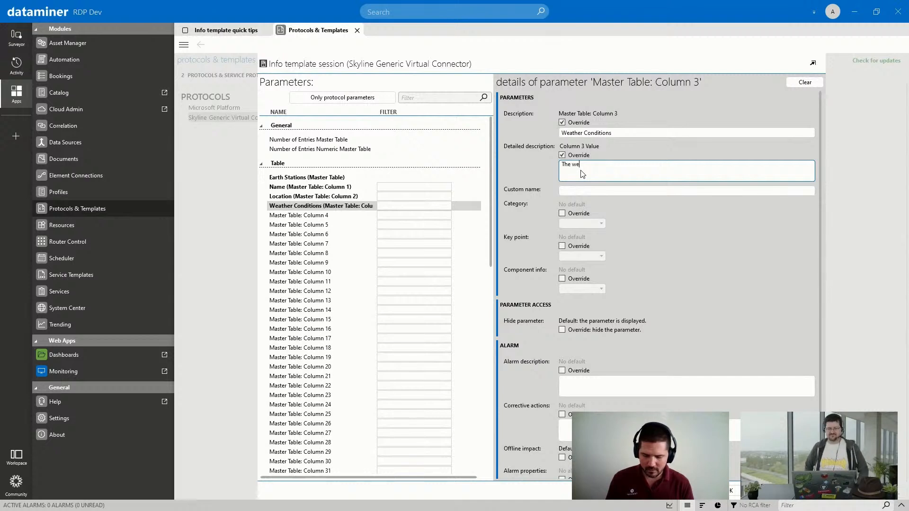
text(ather at)
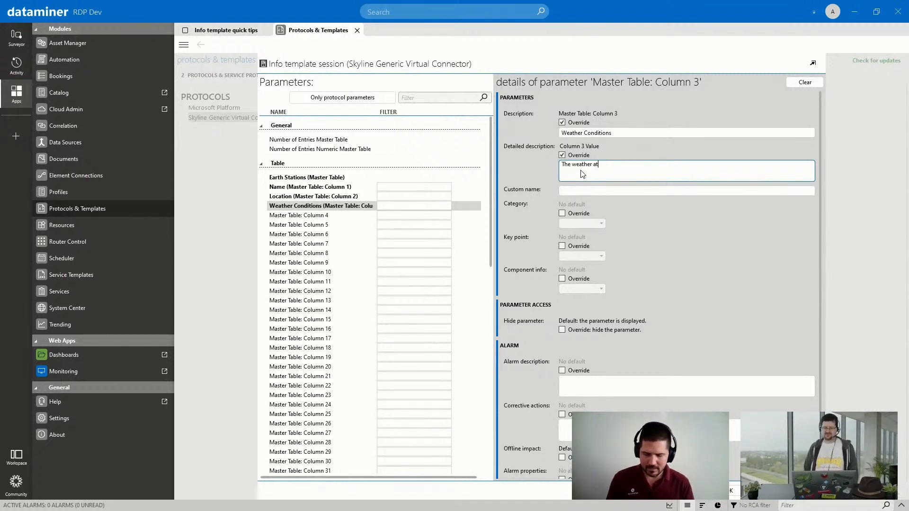
text( the location )
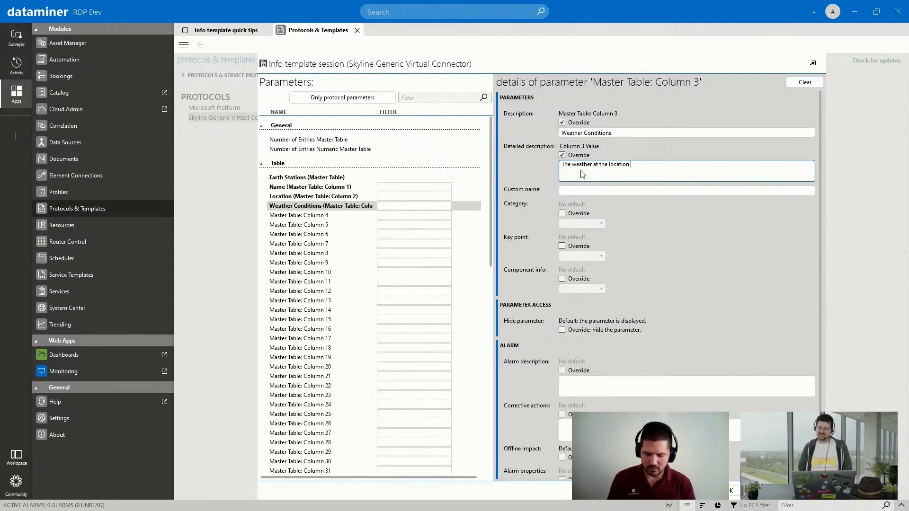
text(of the site)
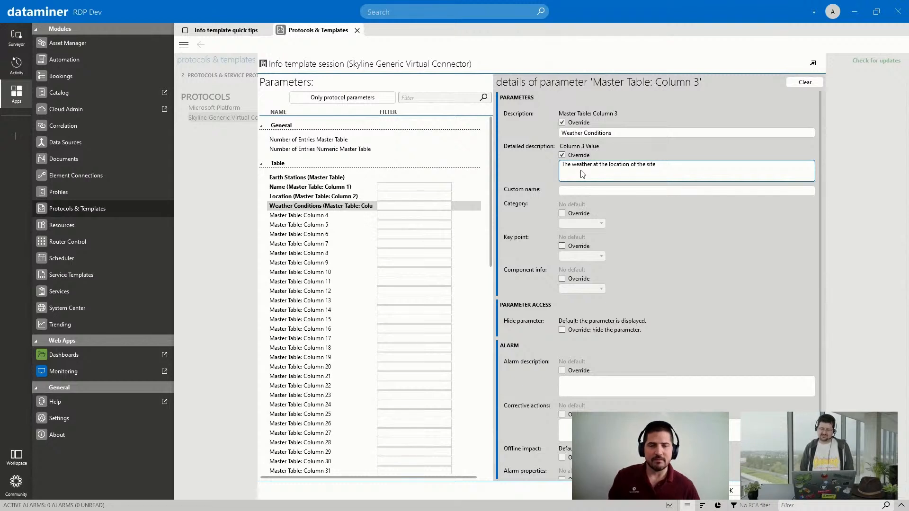
click(534, 182)
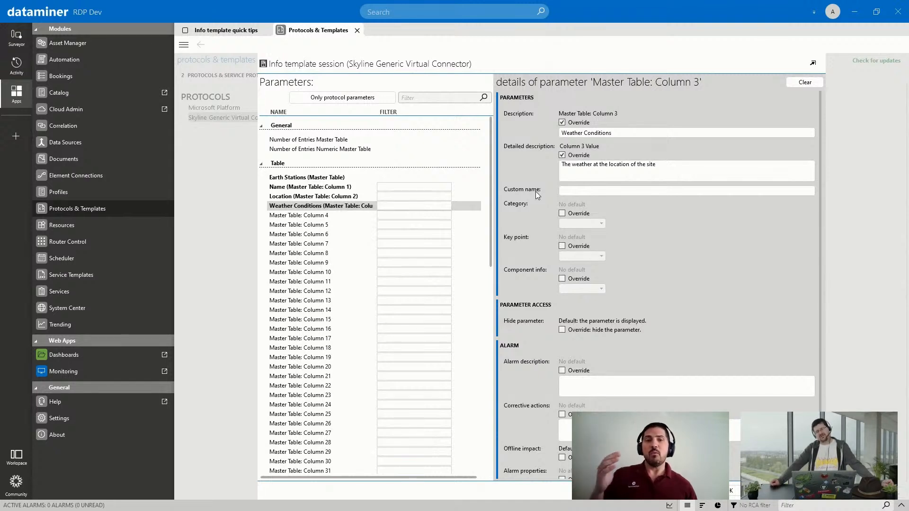
- Set the custom name of Master Table: Column 3 to "Weather Conditions"
click(596, 192)
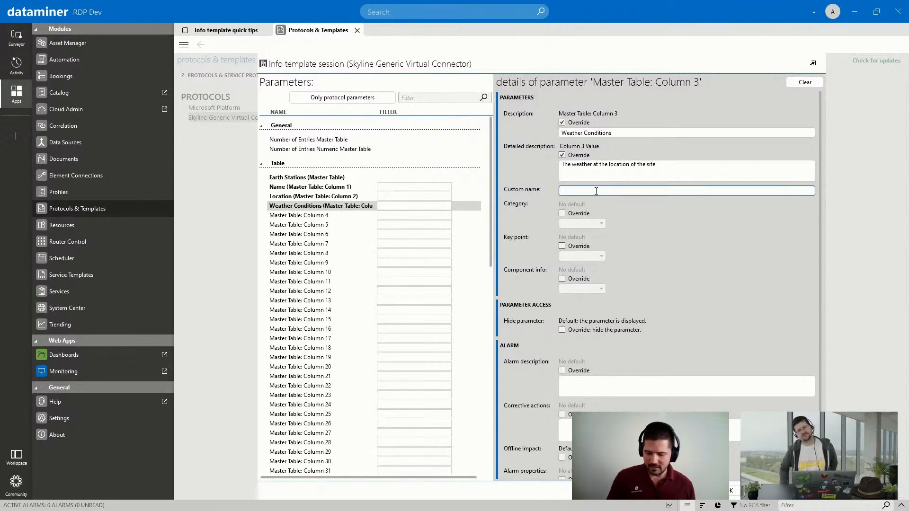
text(Weather)
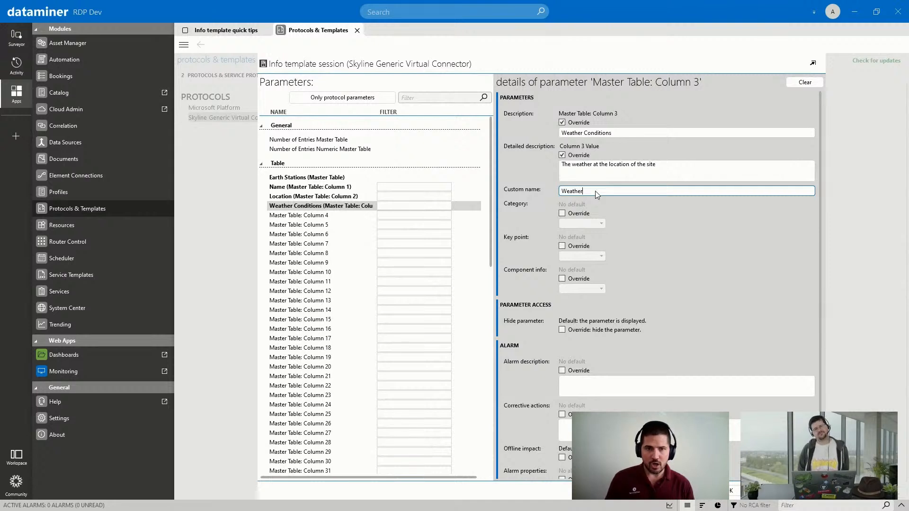
text( Conditions)
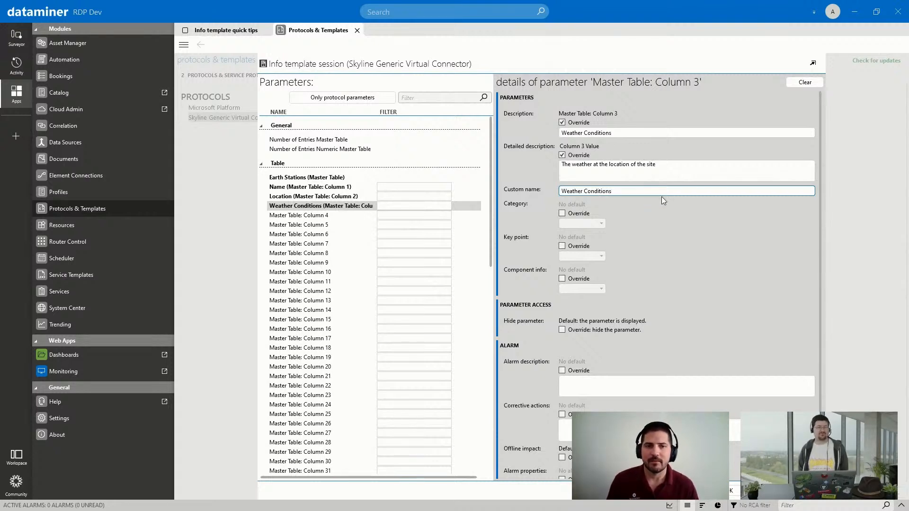
click(695, 209)
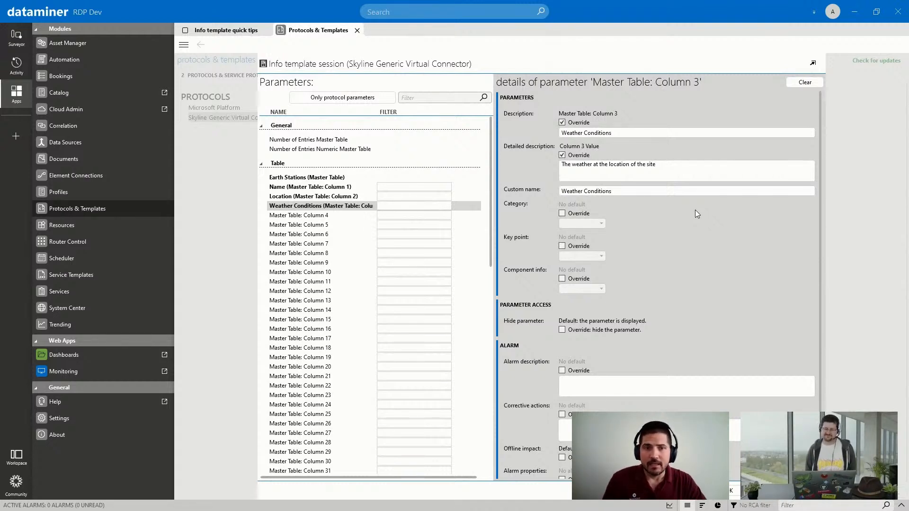
- Override the category of Master Table: Column 3 with "Signal fault"
click(562, 213)
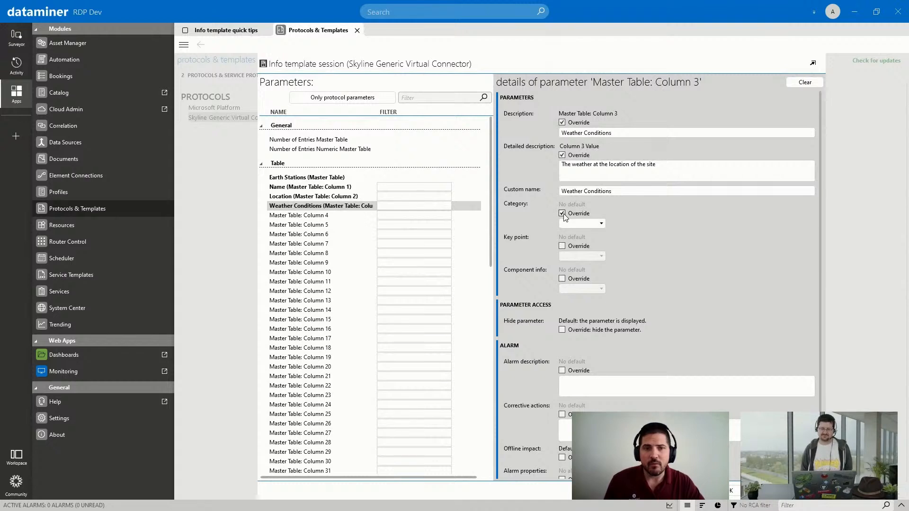
click(601, 224)
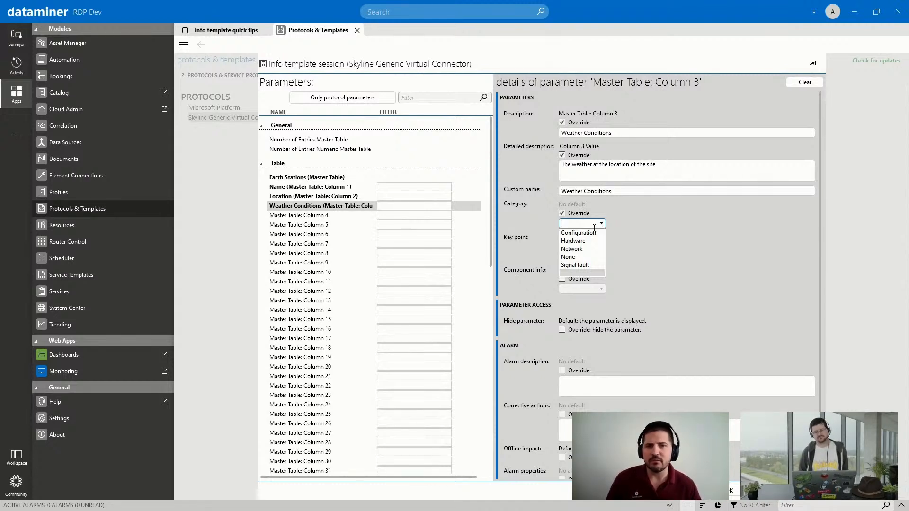
click(589, 265)
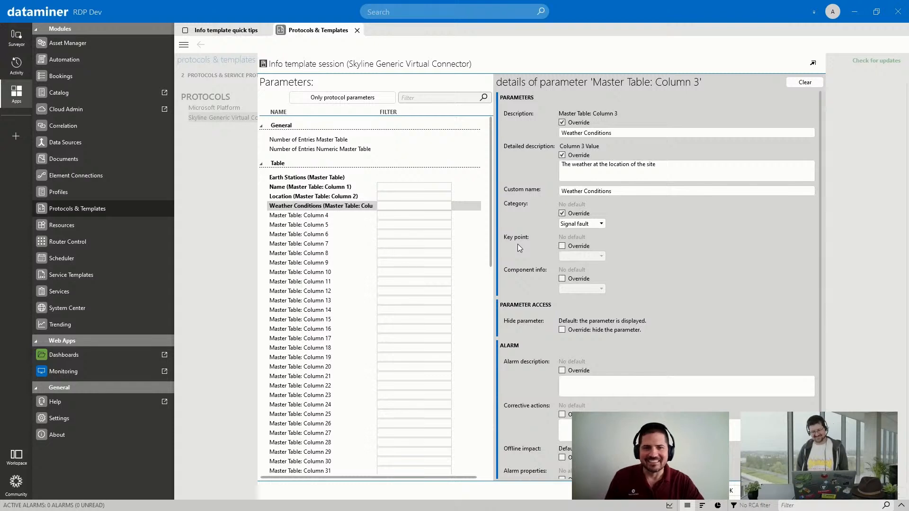
- Override the key point of Master Table: Column 3 with "Reception"
click(562, 246)
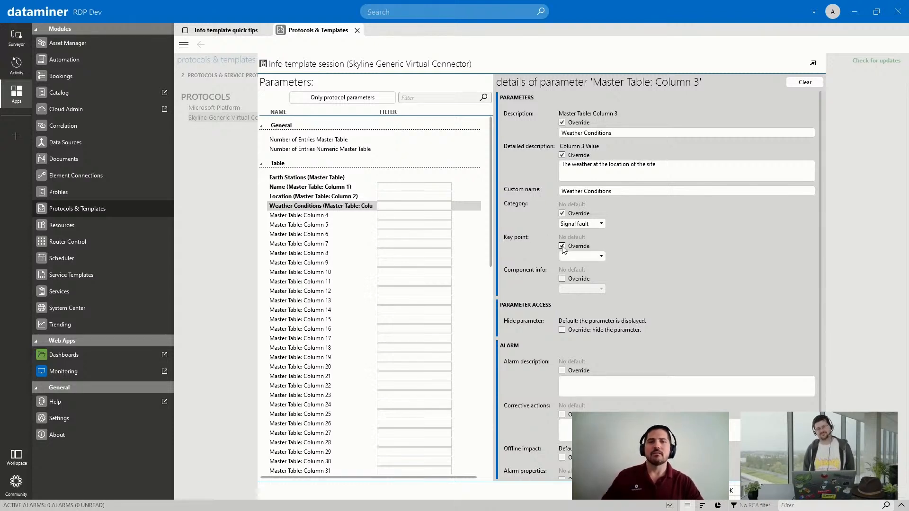
click(601, 256)
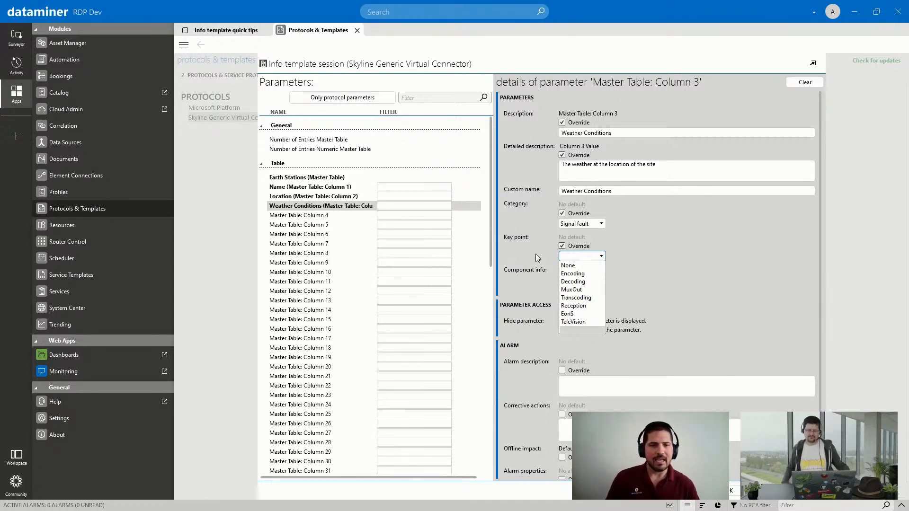
click(582, 306)
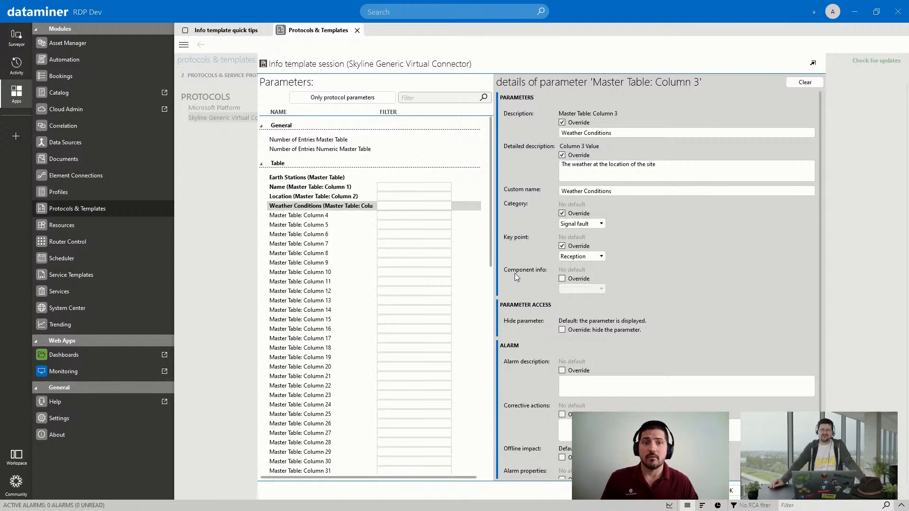
click(601, 256)
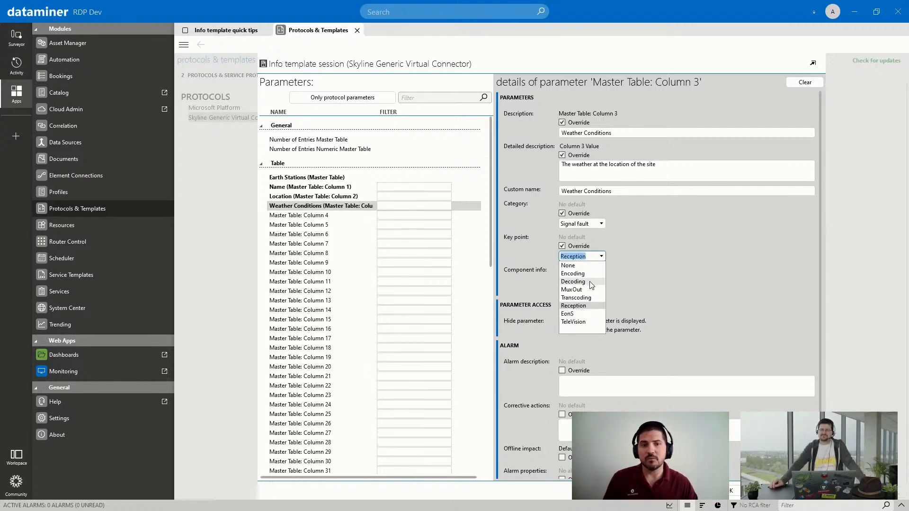
click(587, 256)
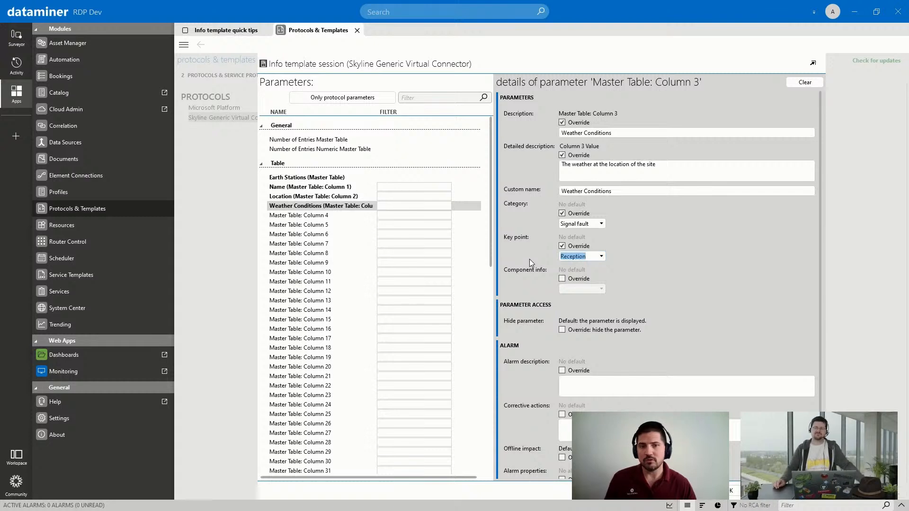
click(637, 255)
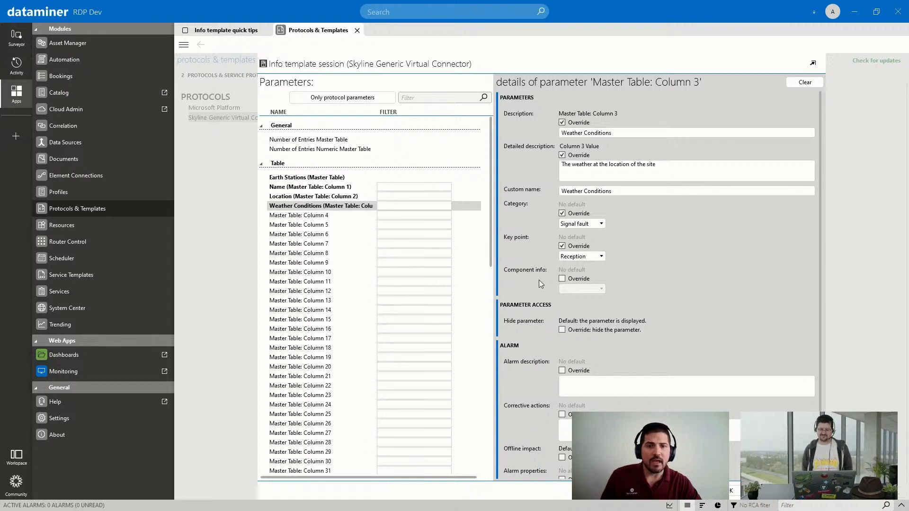
- Override the component info of Master Table: Column 3 with "Entire service"
click(562, 279)
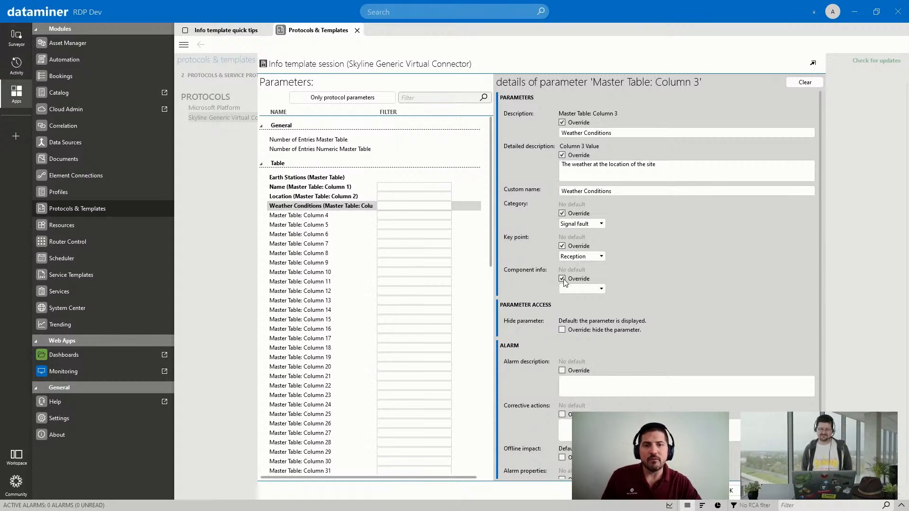
click(602, 289)
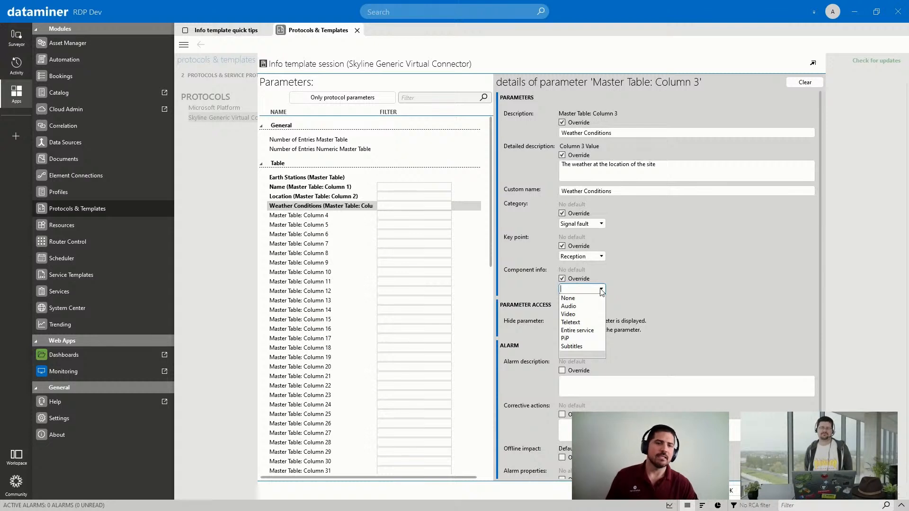
click(578, 331)
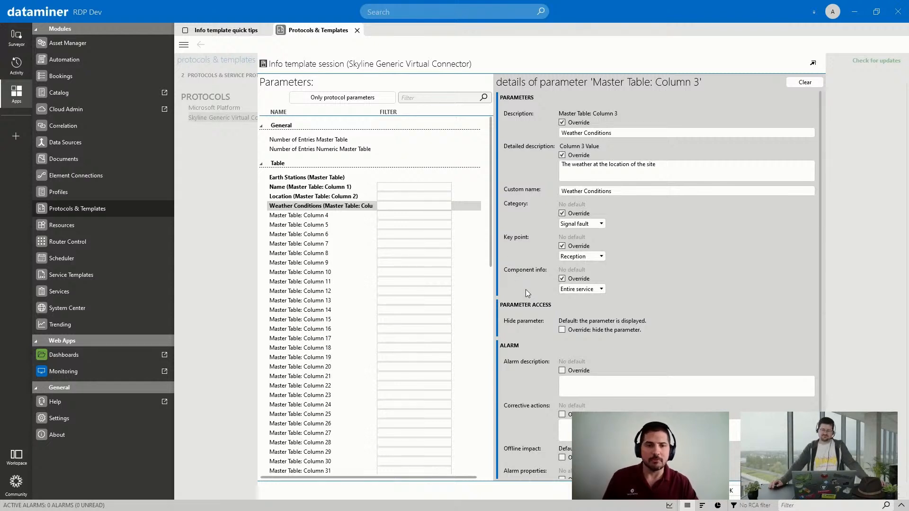
- Override the parameter access of Master Table: Column 4 so that the parameter is hidden
scroll(525, 291, down, 3)
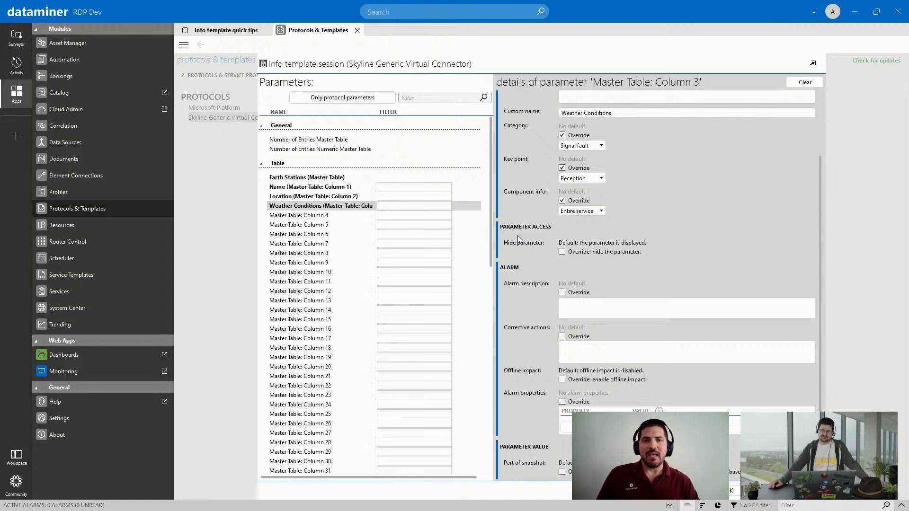
click(330, 217)
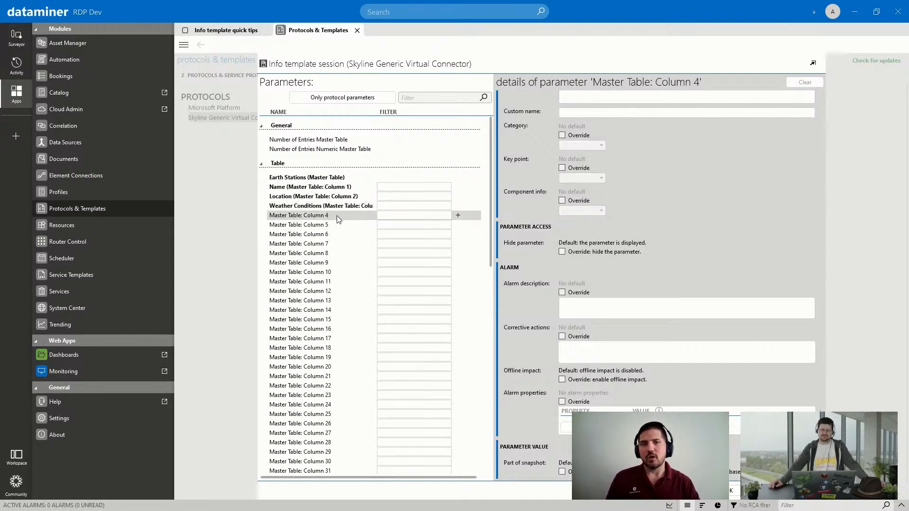
click(562, 252)
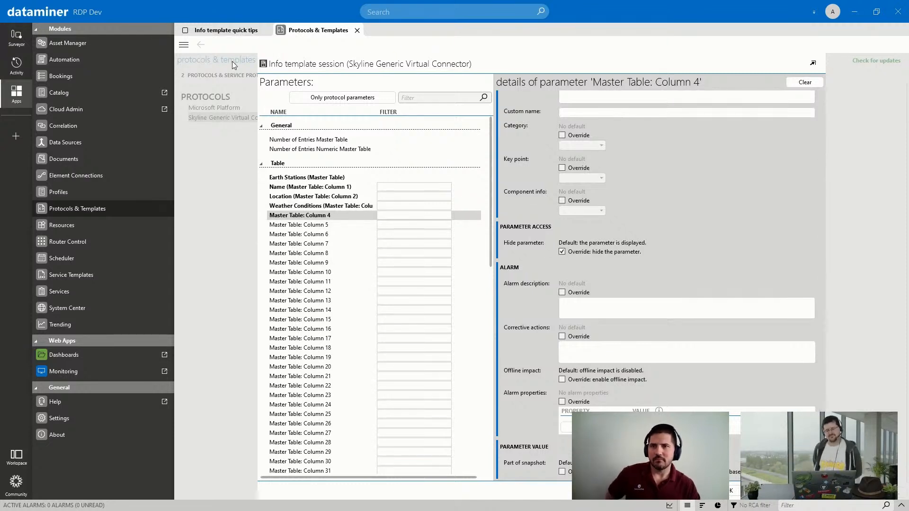
- Check Column 4 of the Master Table on the element's Table page and return to that column's template settings
click(238, 32)
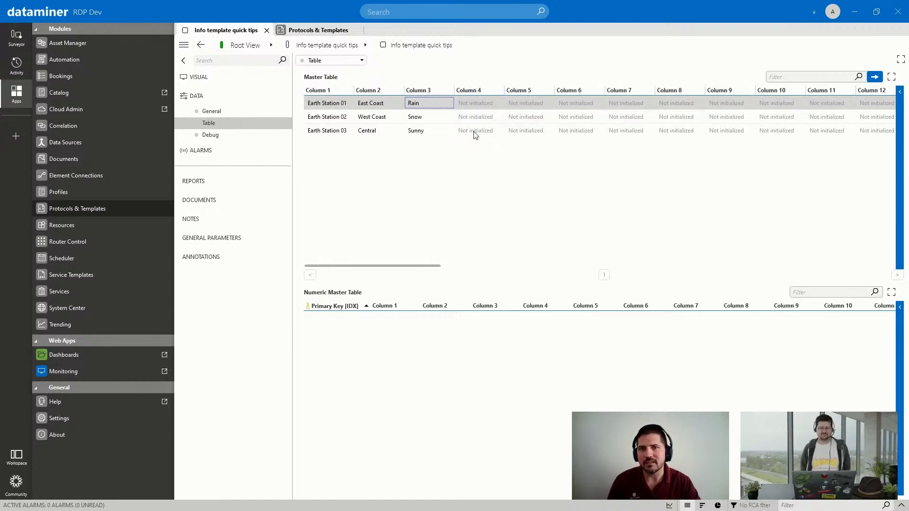
click(326, 31)
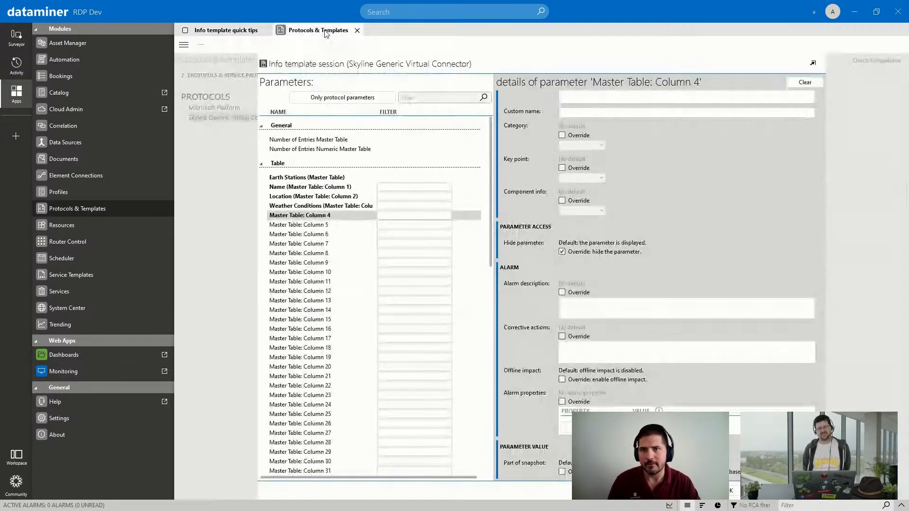
click(327, 207)
click(329, 216)
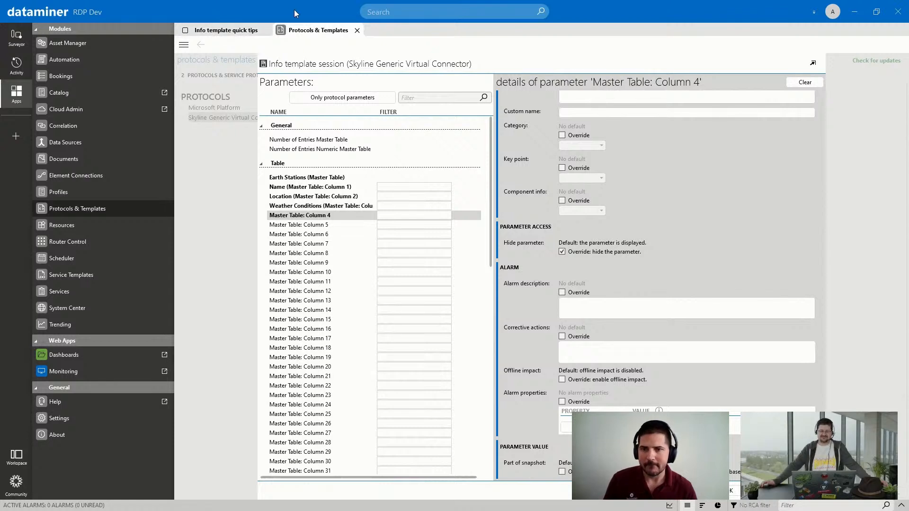
- Override the alarm description of Master Table: Column 3 with "Weather impact"
click(327, 205)
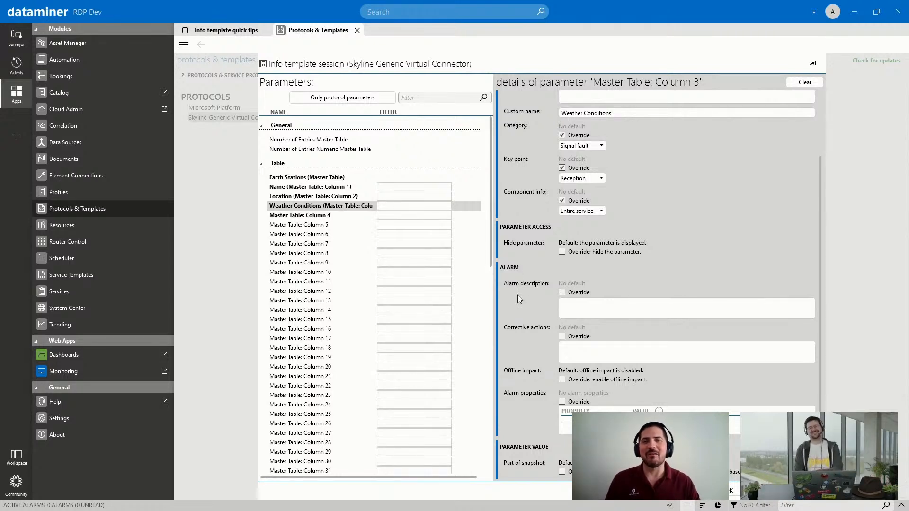
click(562, 293)
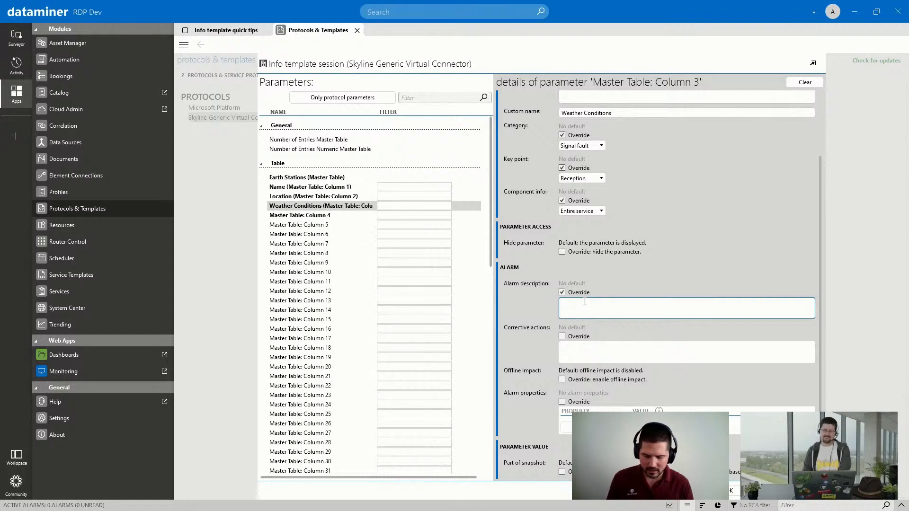
text(Weather)
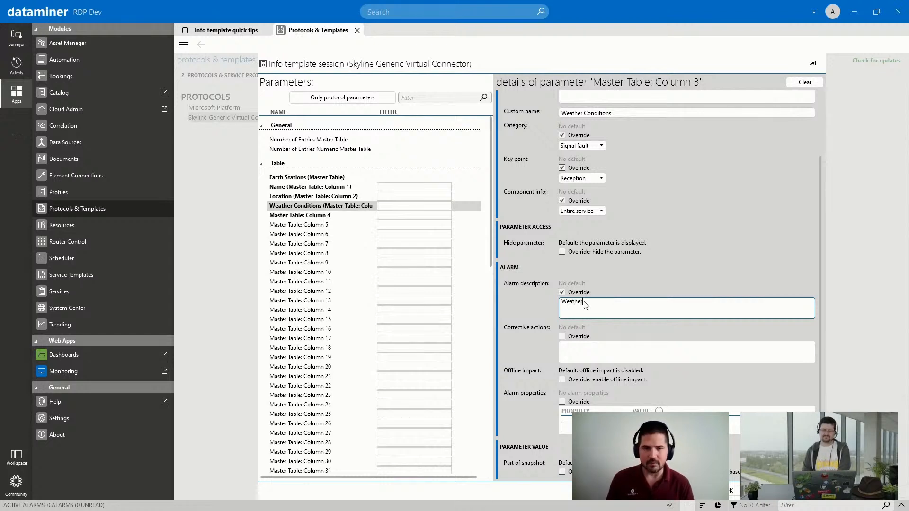
text( impact)
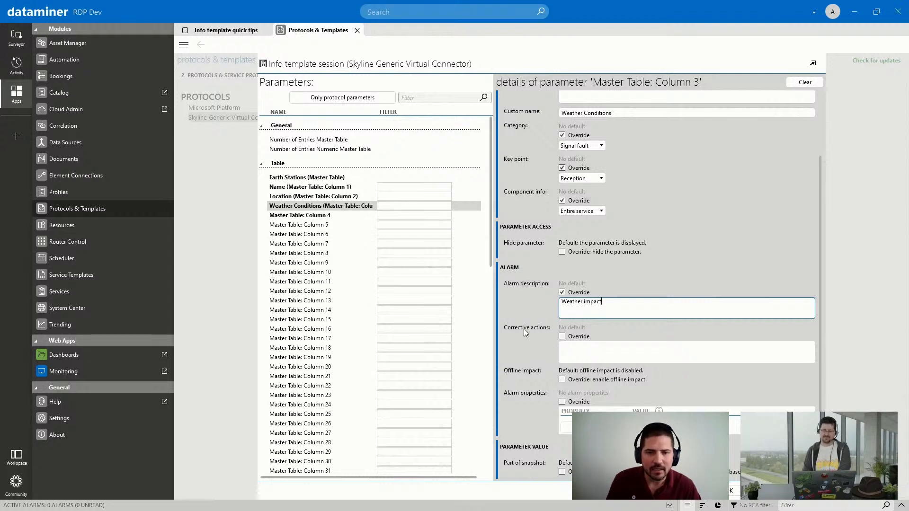
- Override the corrective actions of Master Table: Column 3 with "Rain, mask for 1 hour | Snow, mask for 2 hours"
click(563, 336)
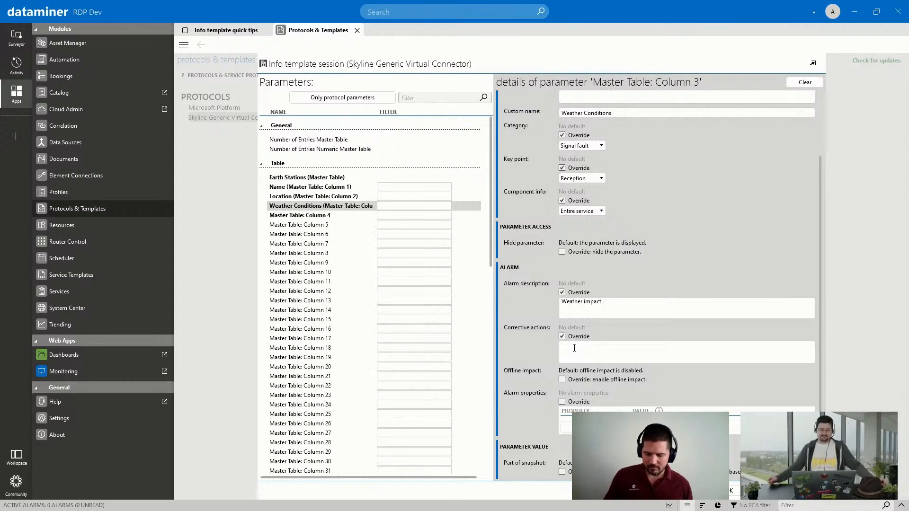
click(574, 348)
text(Rain)
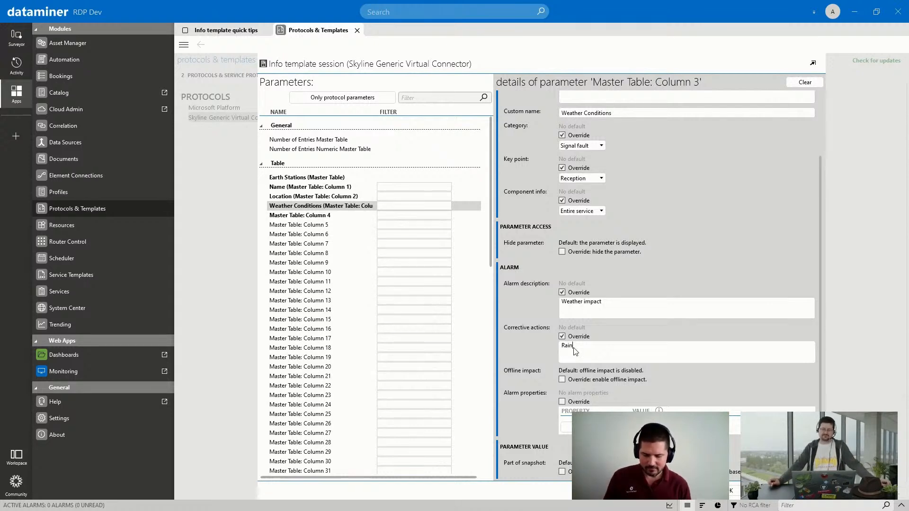
text(,)
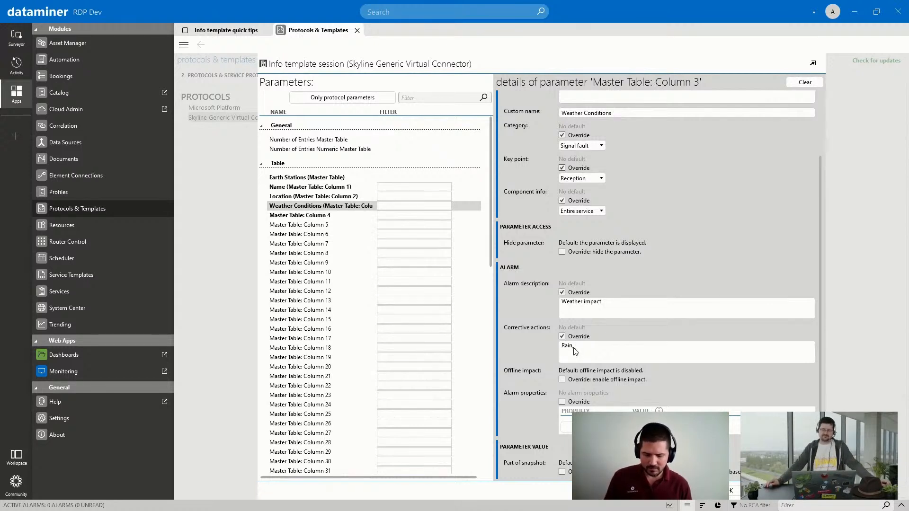
text( mask for )
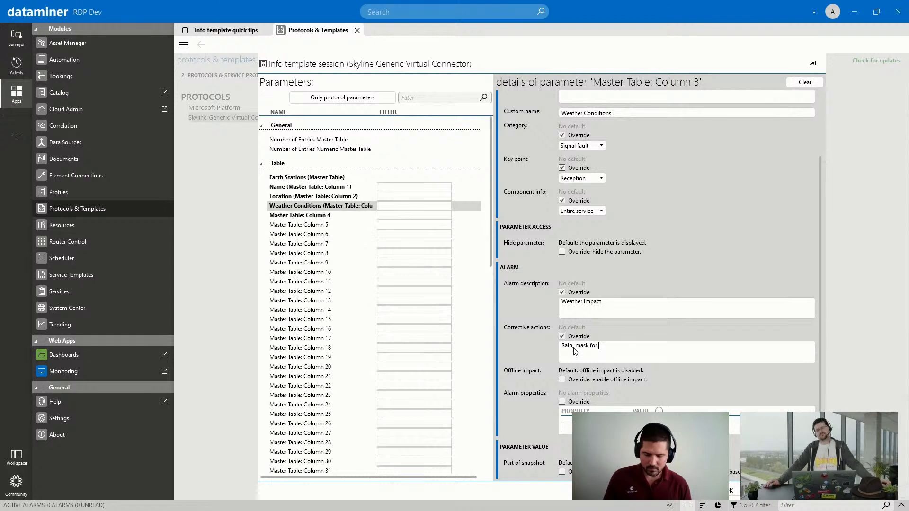
text(1 hour)
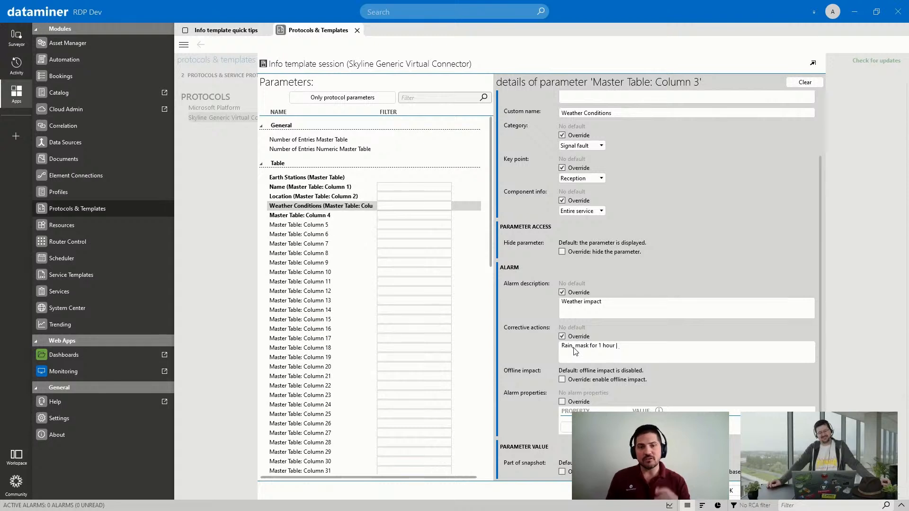
text(Snow)
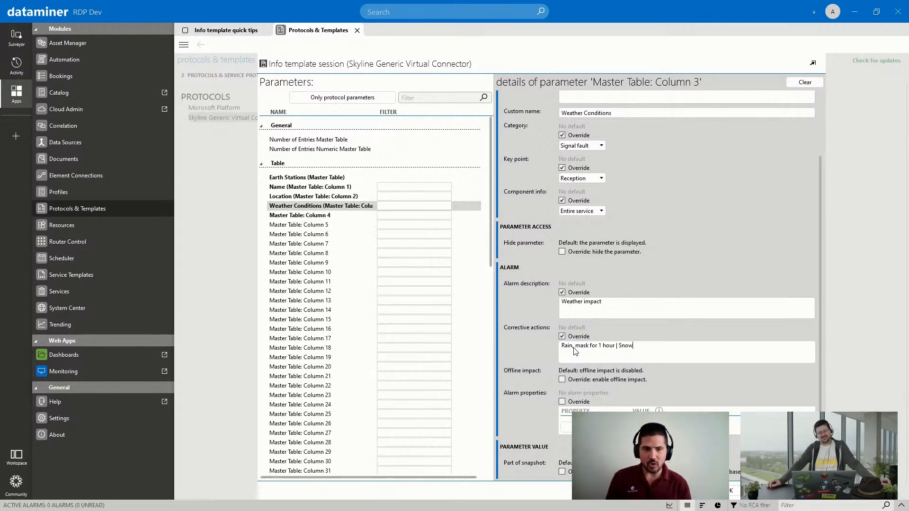
text(, mask f)
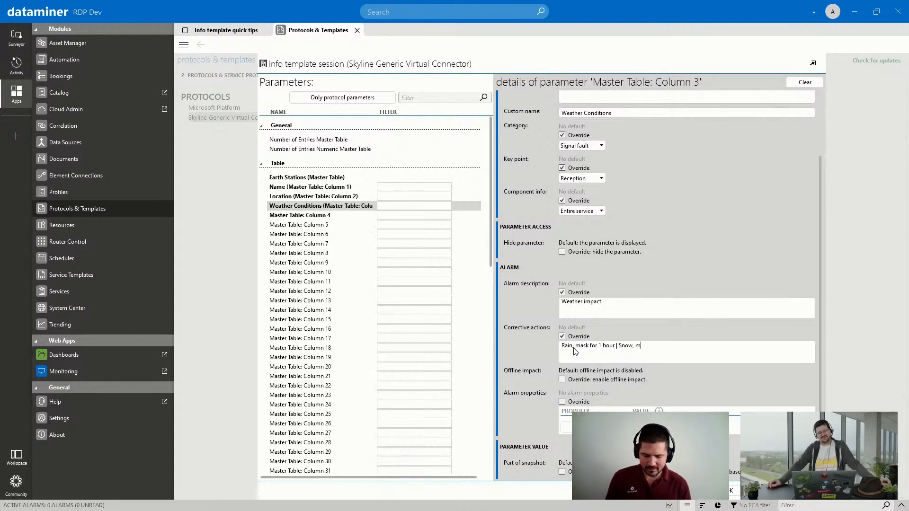
text(or 2 h)
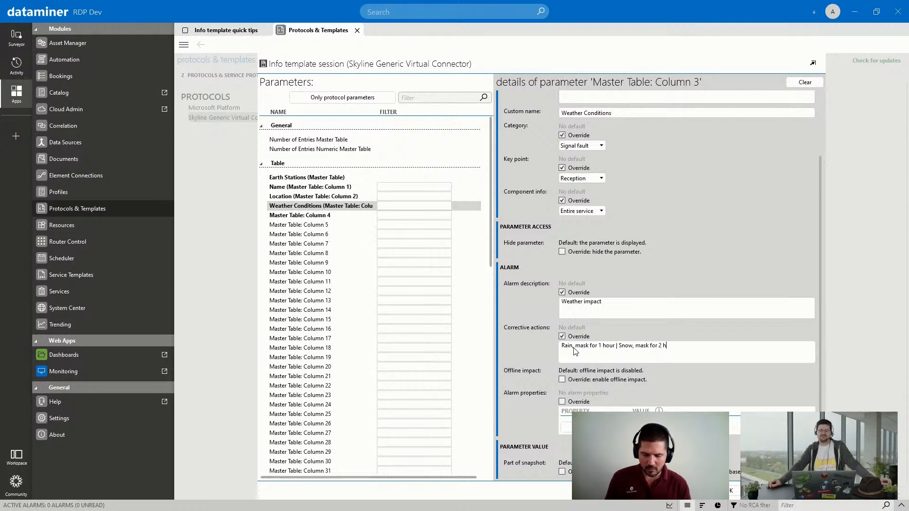
text(ours)
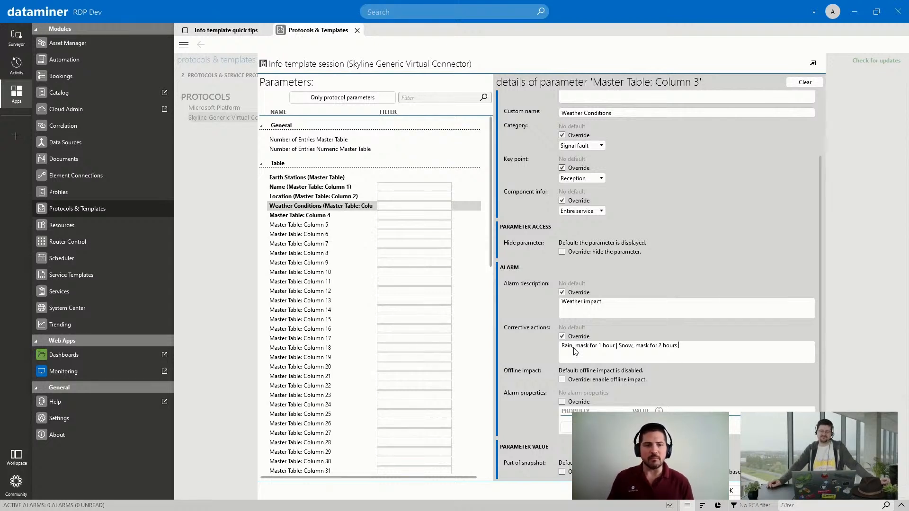
key(BackSpace)
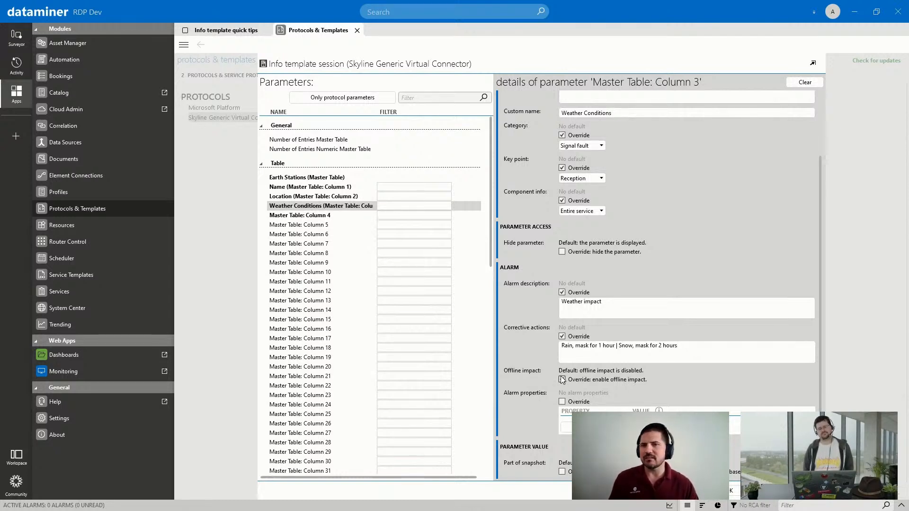
- Enable the offline impact override for Master Table: Column 3 and add an alarm property "Ticket number" with the value "xyz"
click(562, 380)
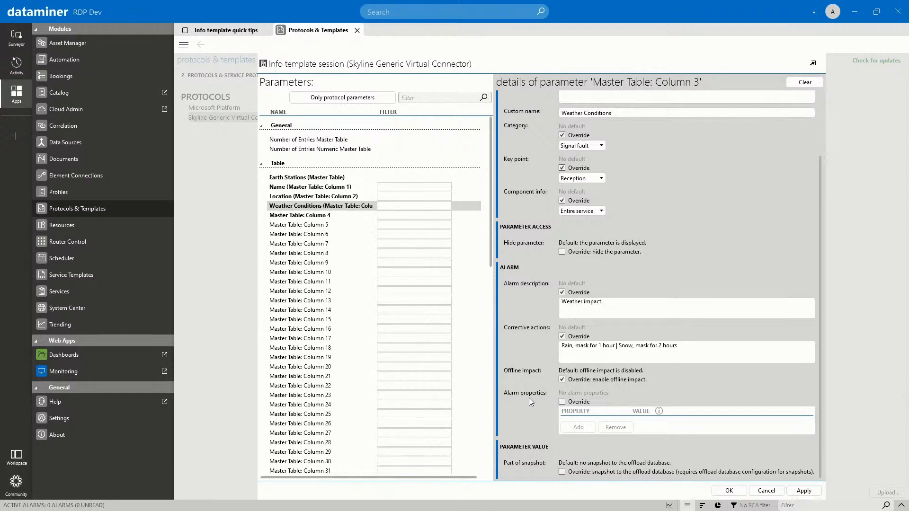
click(562, 402)
click(578, 427)
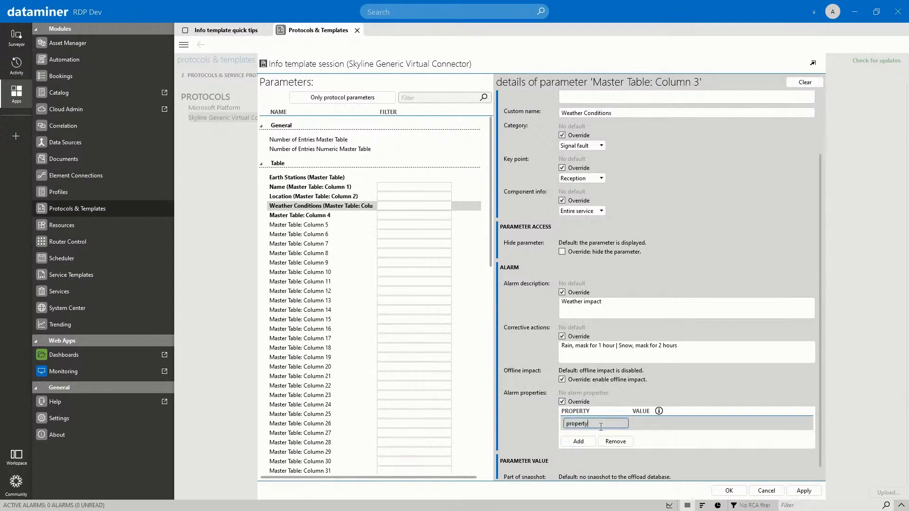
double_click(601, 427)
text(Ticket nm)
key(BackSpace)
text(umber)
click(648, 423)
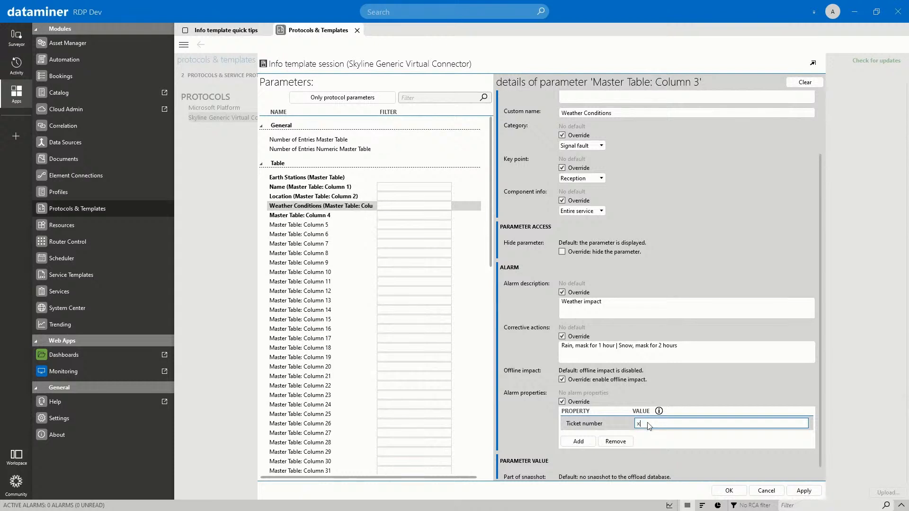
text(xyz)
click(686, 440)
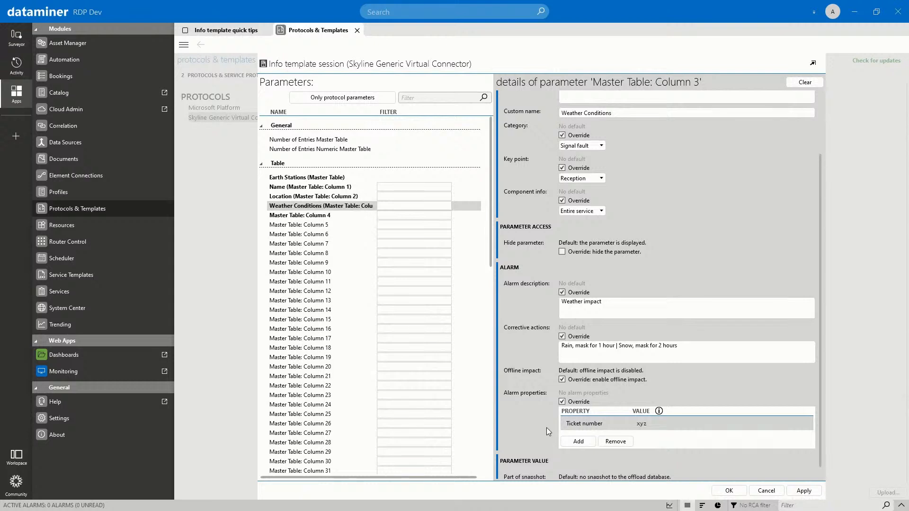
- Review all overrides of Master Table: Column 3 and apply the information template changes
scroll(546, 427, down, 1)
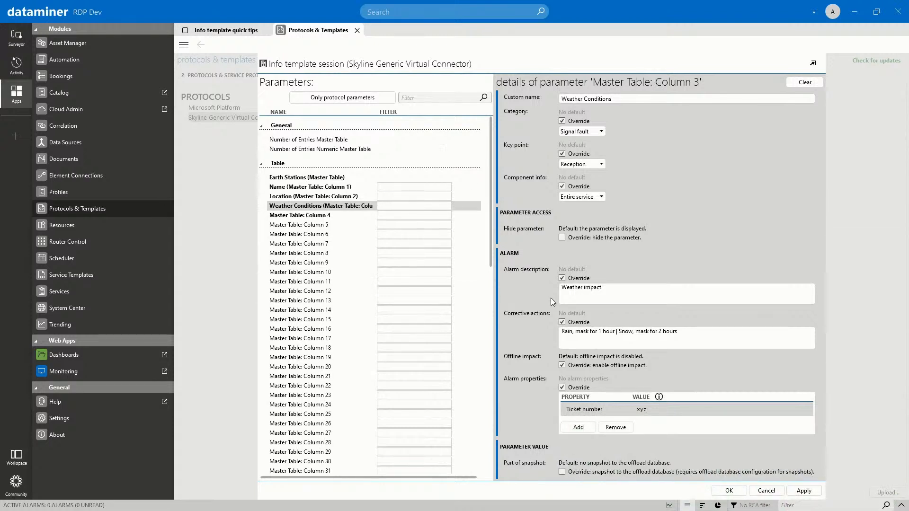
scroll(534, 368, up, 3)
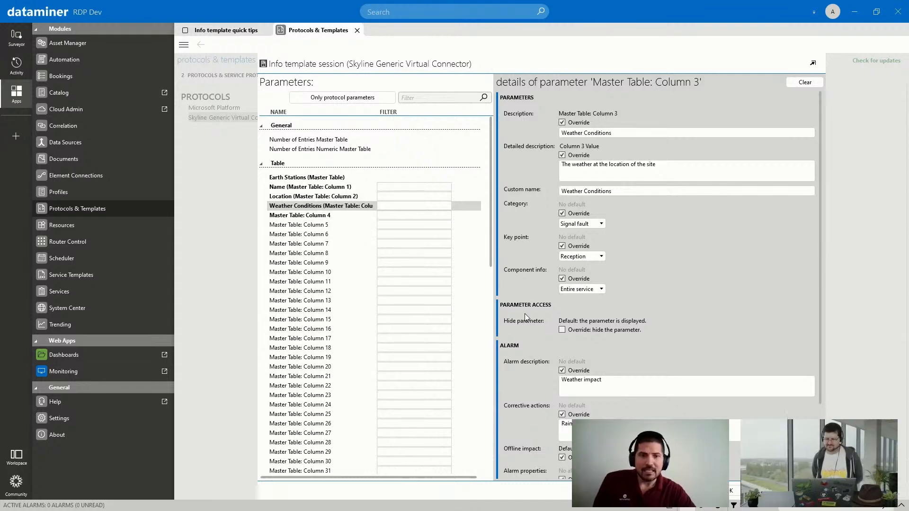
scroll(525, 316, down, 3)
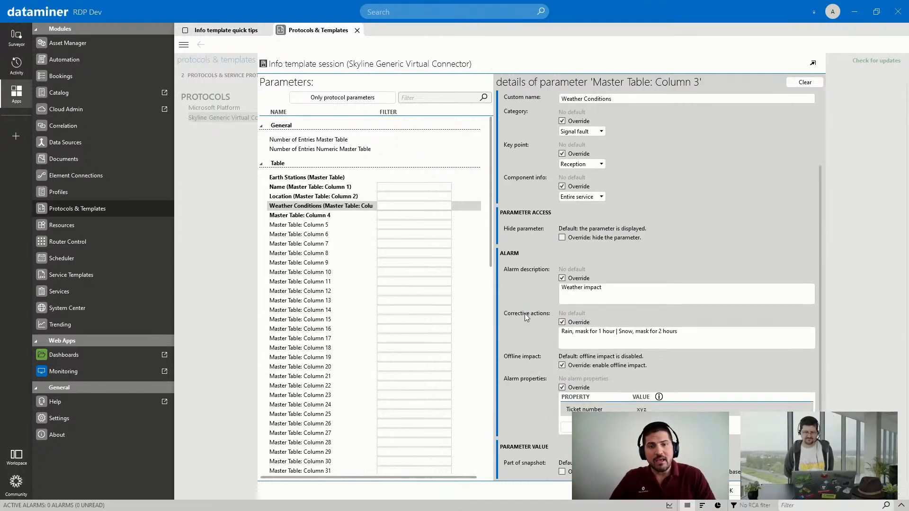
click(802, 492)
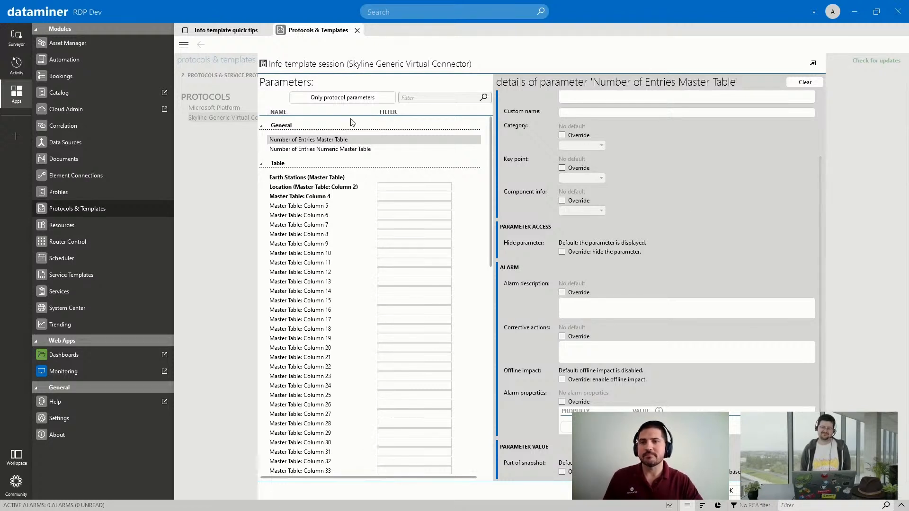
- Show only the edited parameters and widen the Name column until the full parameter names fit
click(328, 98)
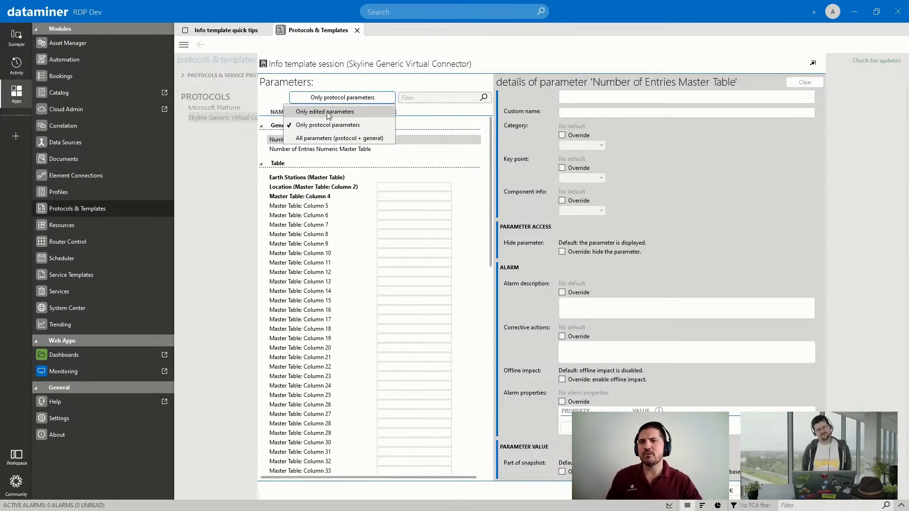
click(325, 112)
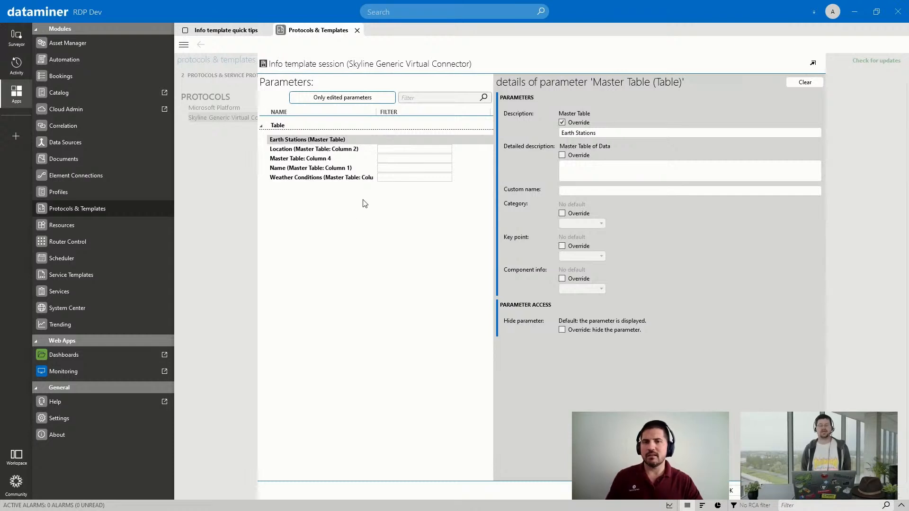
drag(376, 114, 394, 118)
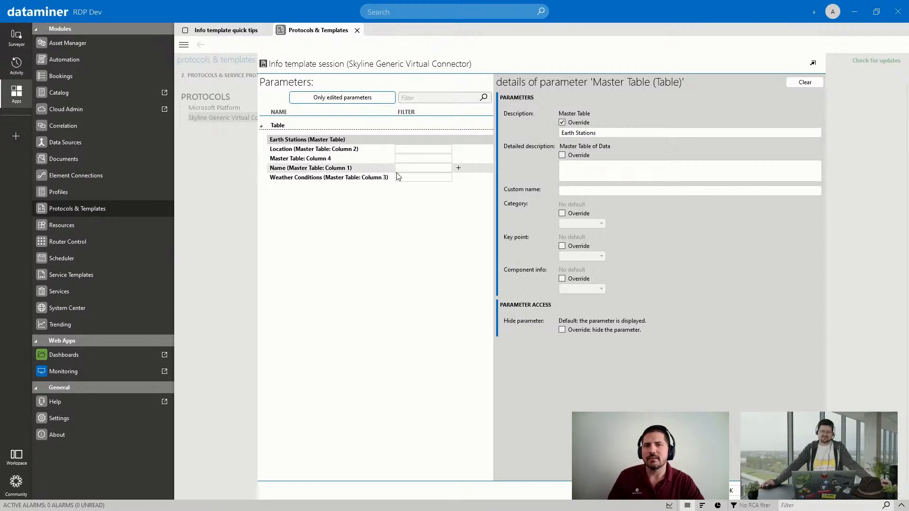
- Check the Master Table rows on the element's page, and add a second filter entry for Weather Conditions (Master Table: Column 3)
click(410, 178)
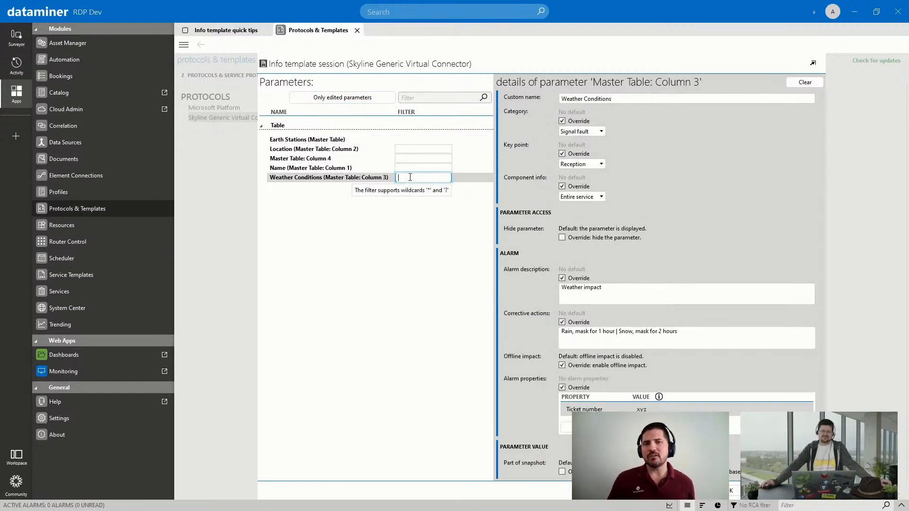
click(427, 235)
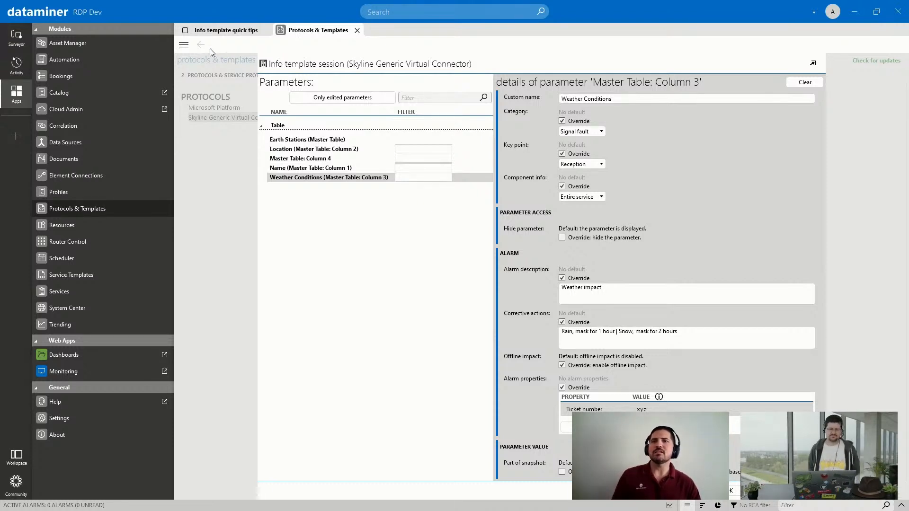
click(218, 31)
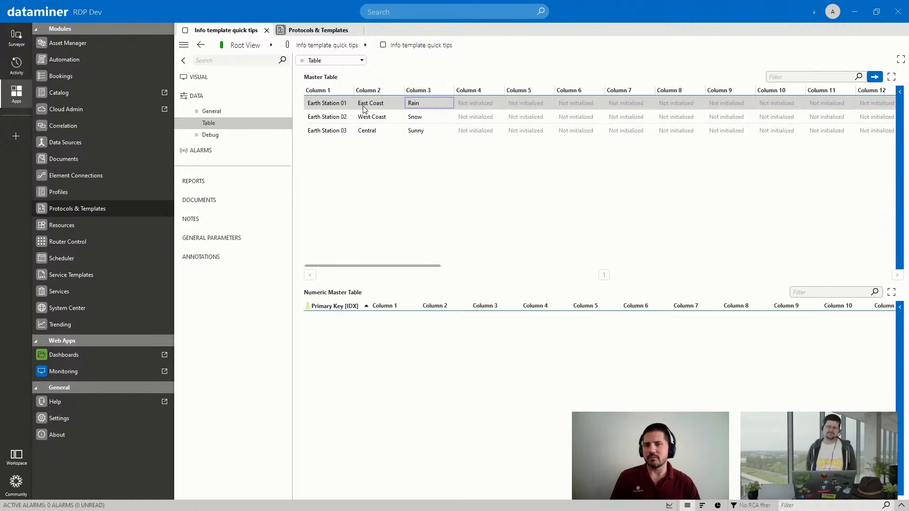
click(315, 30)
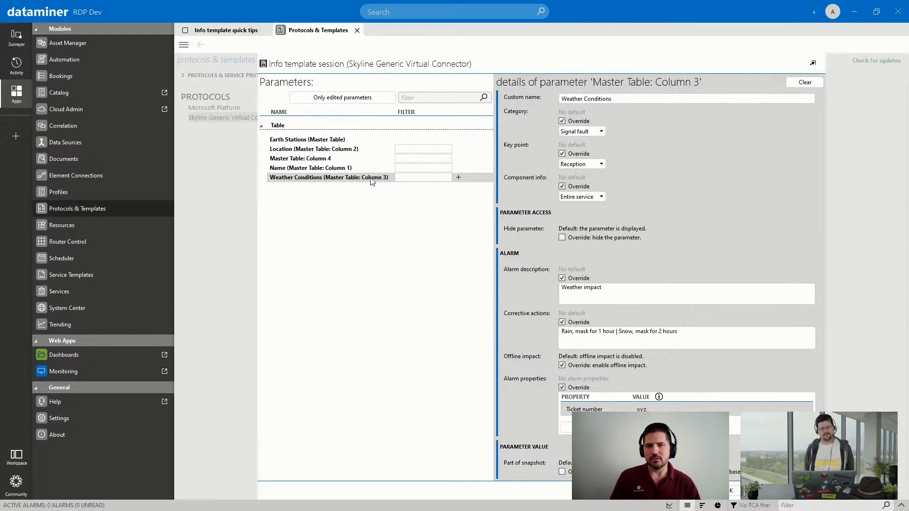
click(457, 178)
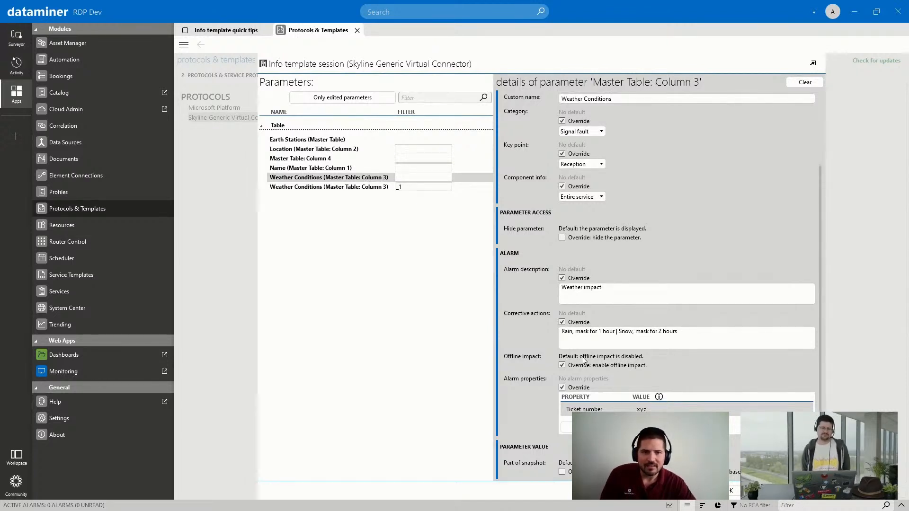
- Copy the "East Coast" value of Earth Station 01 from the element's Master Table and return to the template session
click(230, 31)
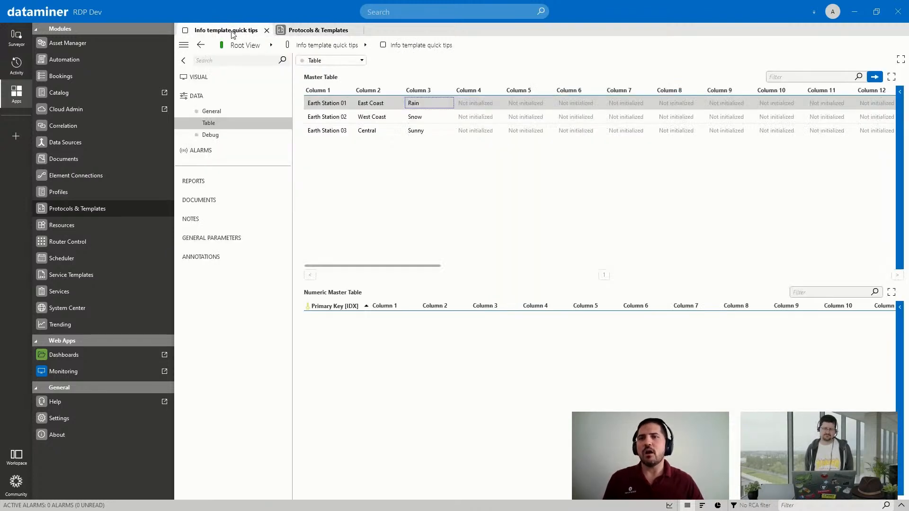
click(379, 105)
right_click(379, 106)
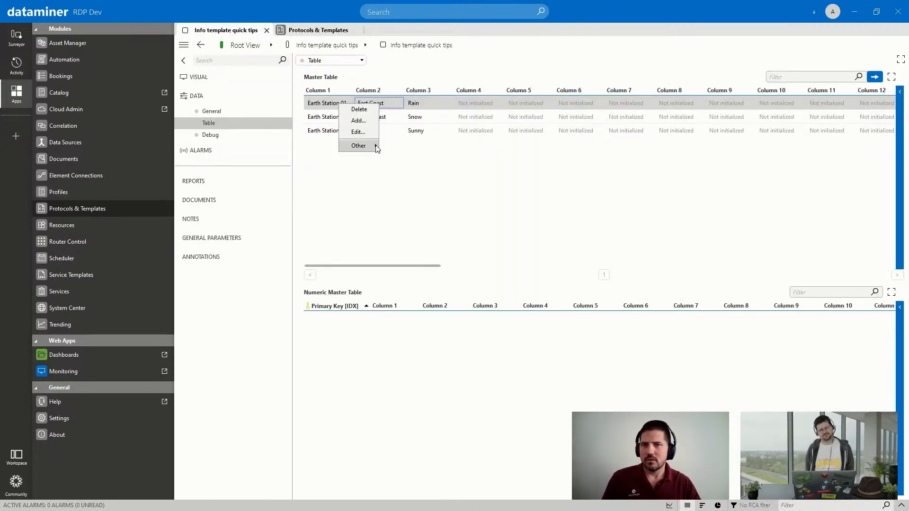
mouse_move(367, 146)
click(313, 161)
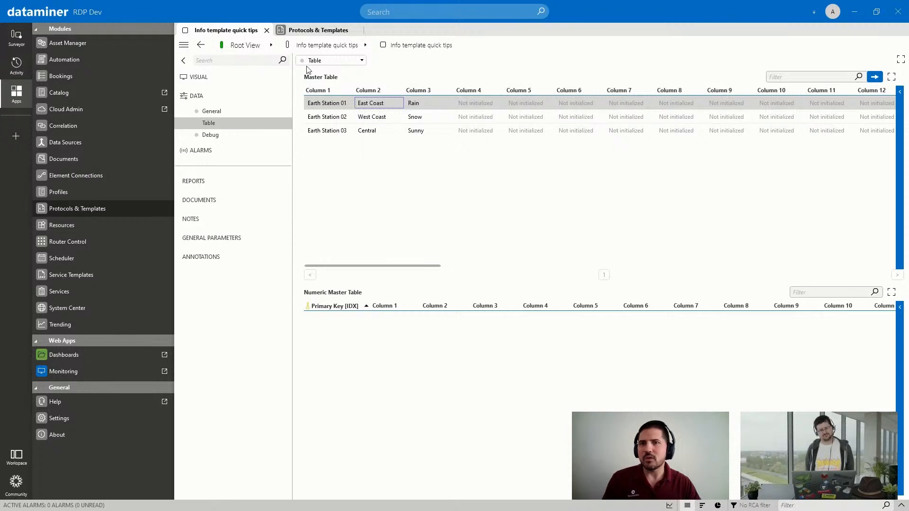
click(318, 31)
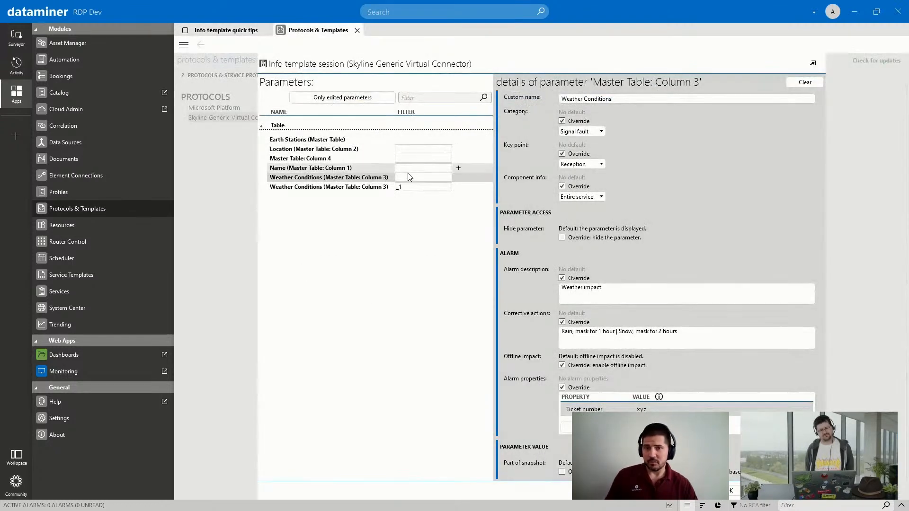
- Change the corrective actions of the first Weather Conditions entry to "Rain, mask for 2 hour | Snow, mask for 3 hours"
mouse_move(413, 181)
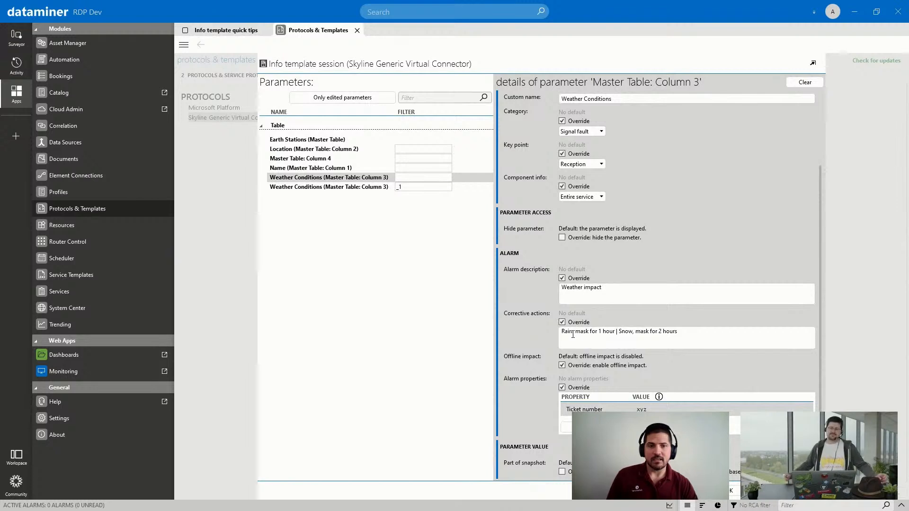
double_click(601, 331)
text(2)
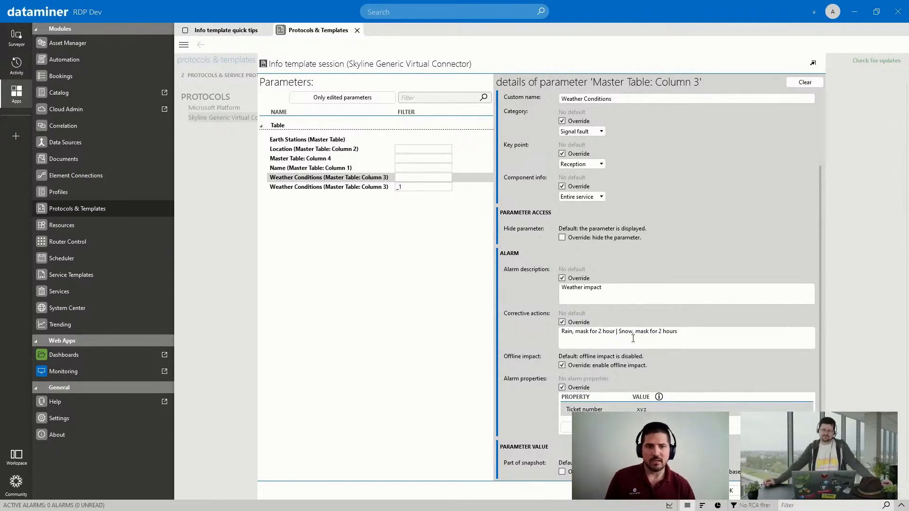
double_click(659, 332)
text(3)
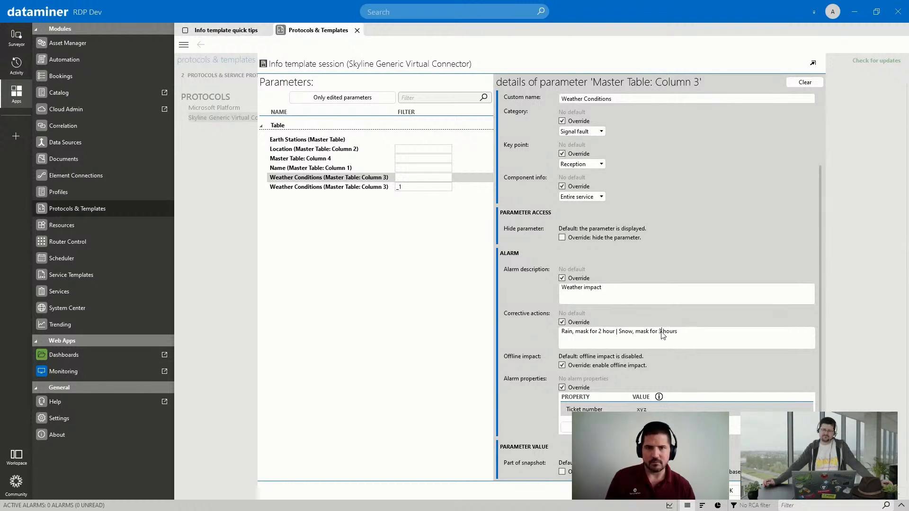
- Set the filter of the first Weather Conditions entry to "*East Coast*"
click(421, 178)
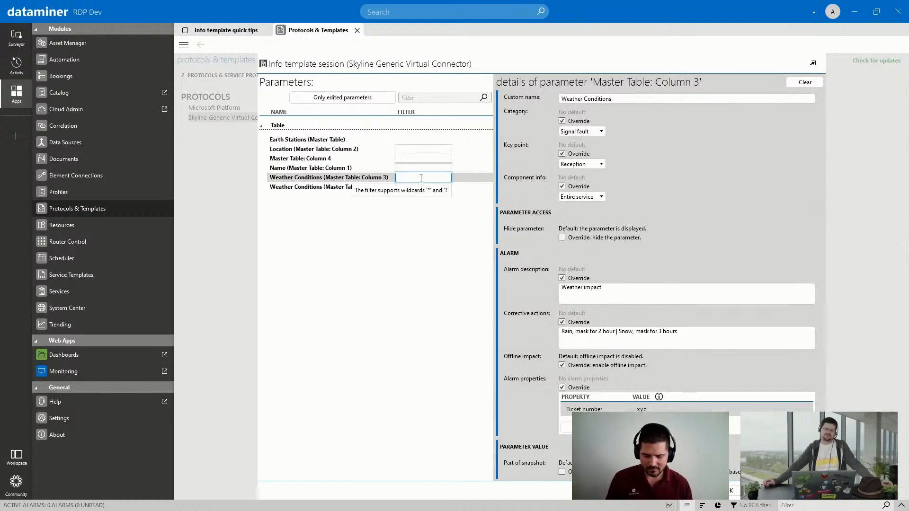
text(*)
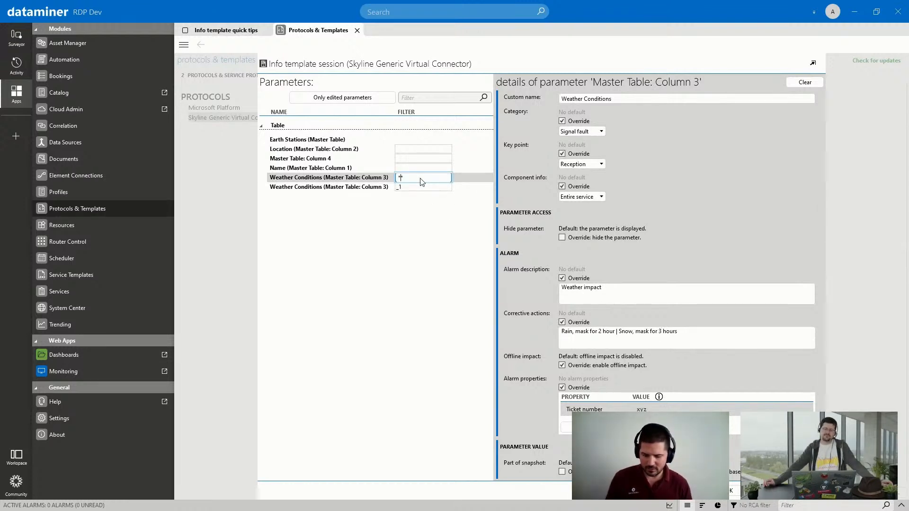
text(Earth*)
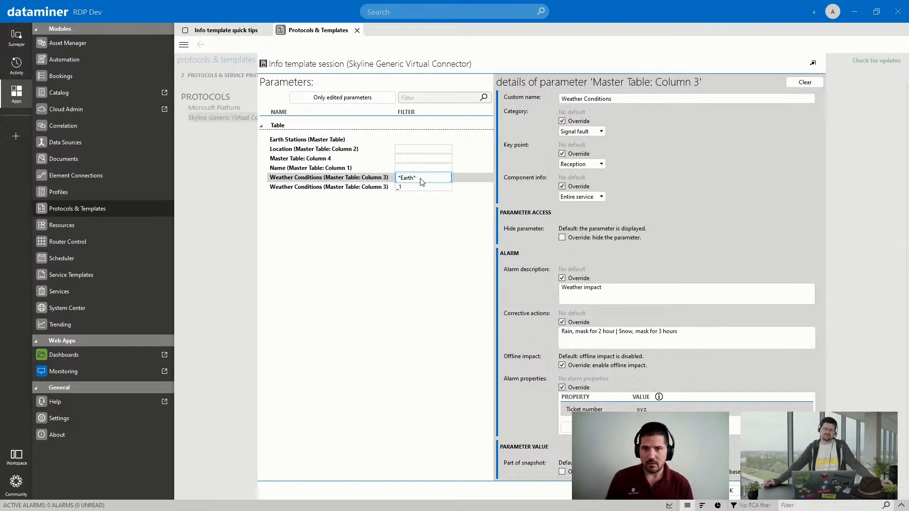
key(BackSpace)
key(BackSpace)
key(BackSpace)
key(BackSpace)
key(BackSpace)
text(ast Coast*)
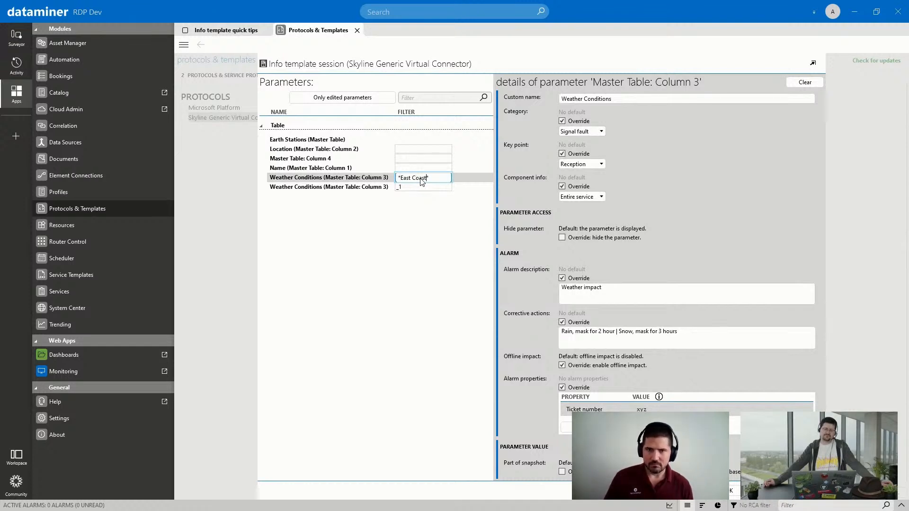
- Expand the hidden Display Key column of the element's Master Table to inspect the row keys, collapse it again and return to the template
click(216, 31)
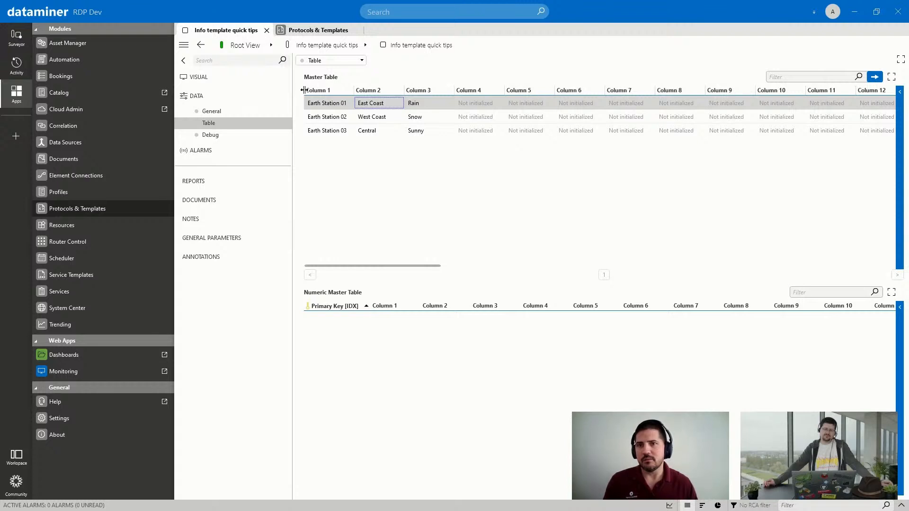
drag(338, 92, 436, 97)
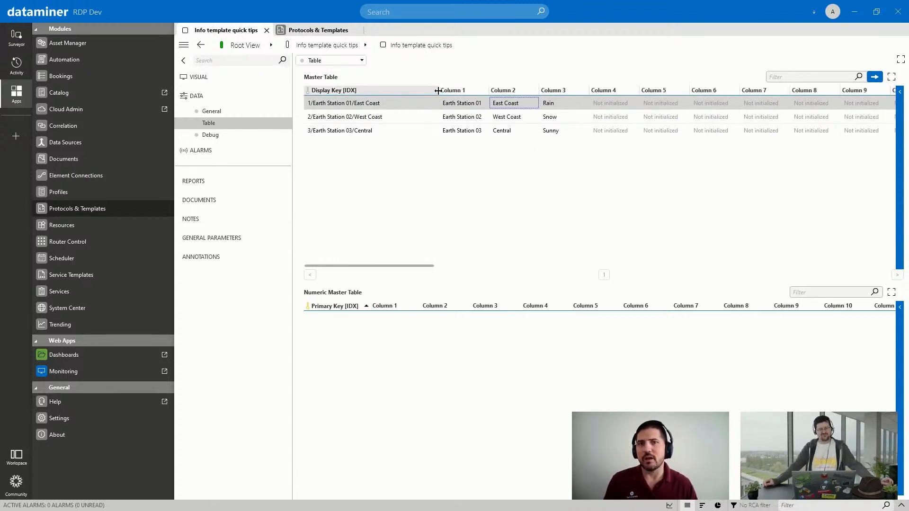
drag(437, 89, 296, 89)
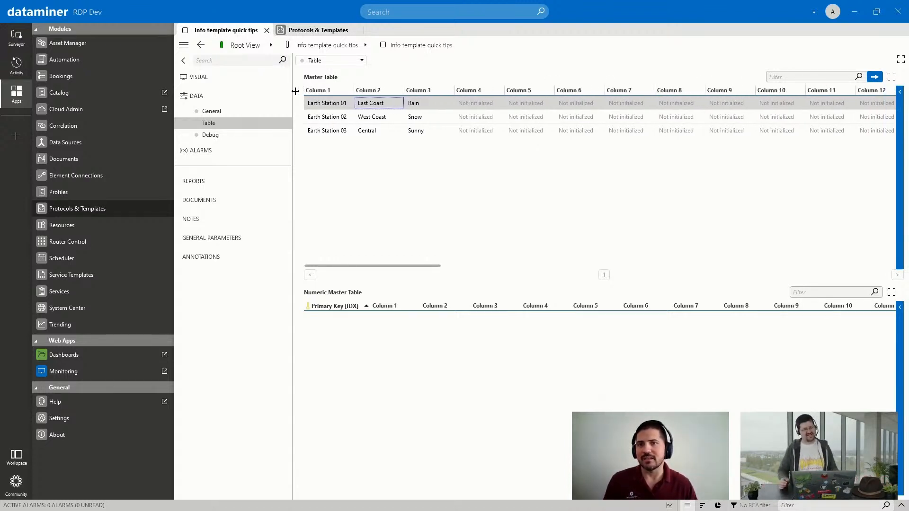
click(303, 32)
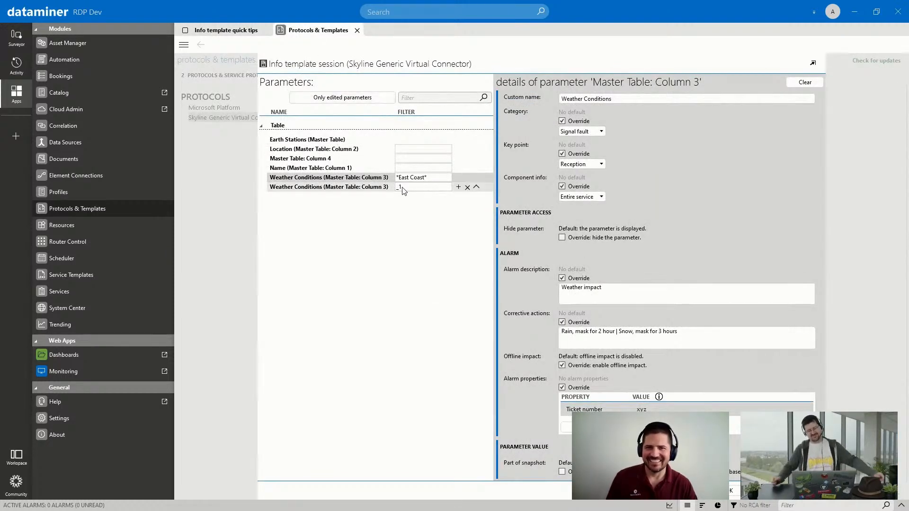
- Copy the "West Coast" value of Earth Station 02 from the element's Master Table and return to the template session
click(248, 31)
click(377, 117)
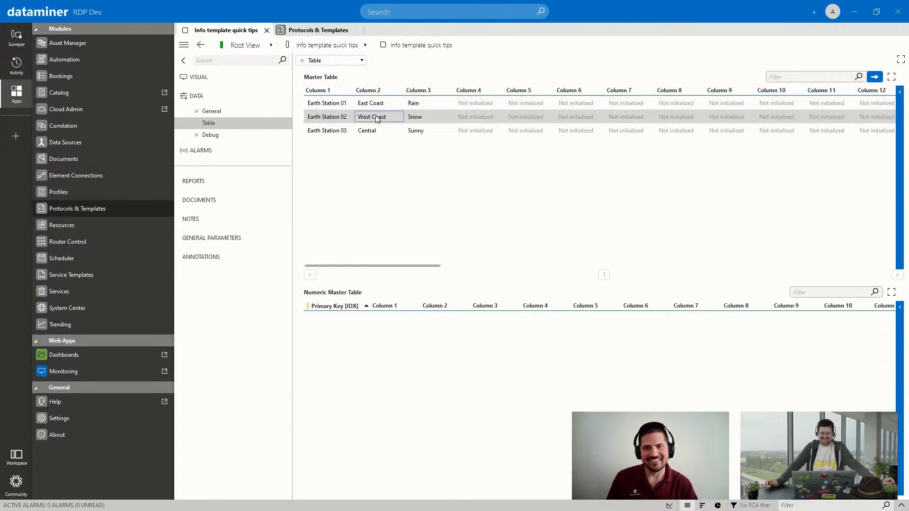
right_click(377, 118)
mouse_move(361, 160)
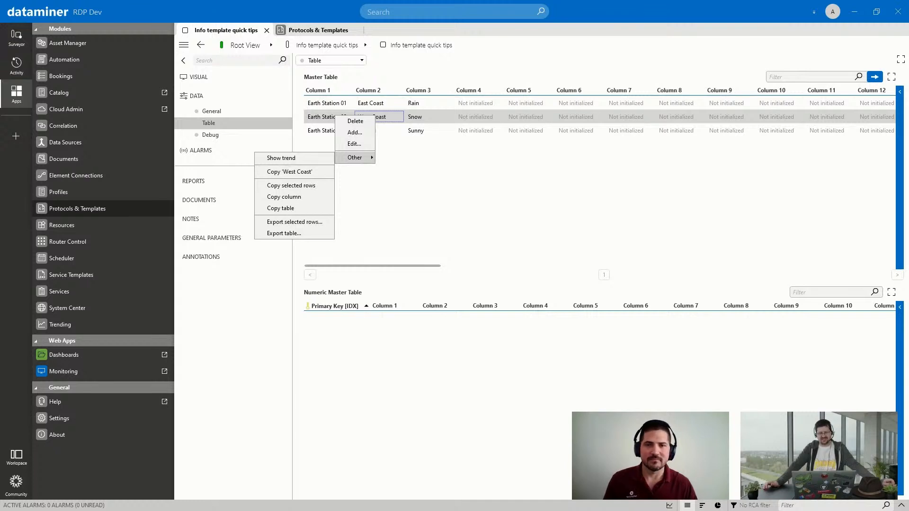
click(294, 175)
click(303, 30)
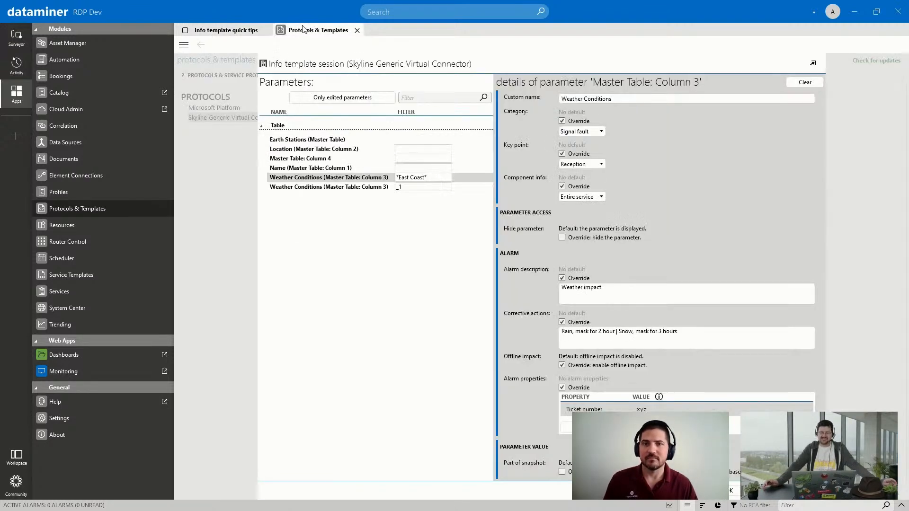
- Set the filter of the second Weather Conditions entry to "*West Coast*"
click(419, 186)
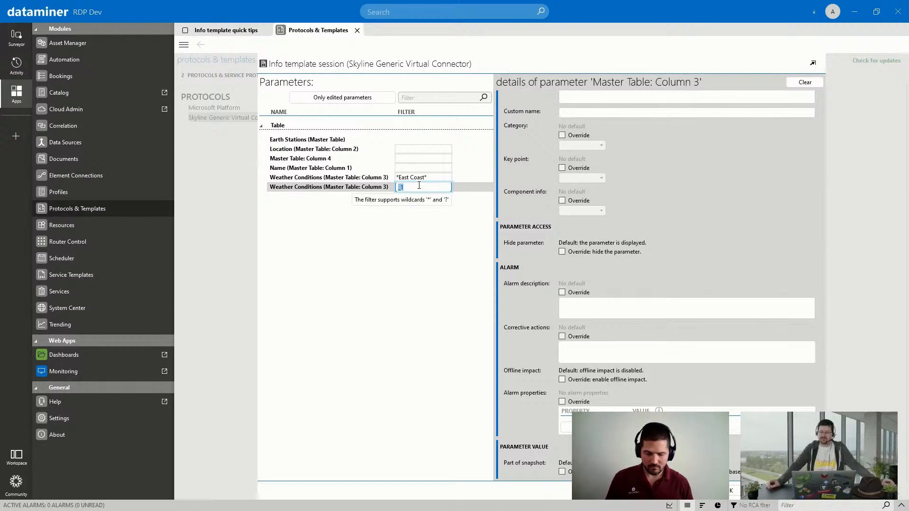
text(*)
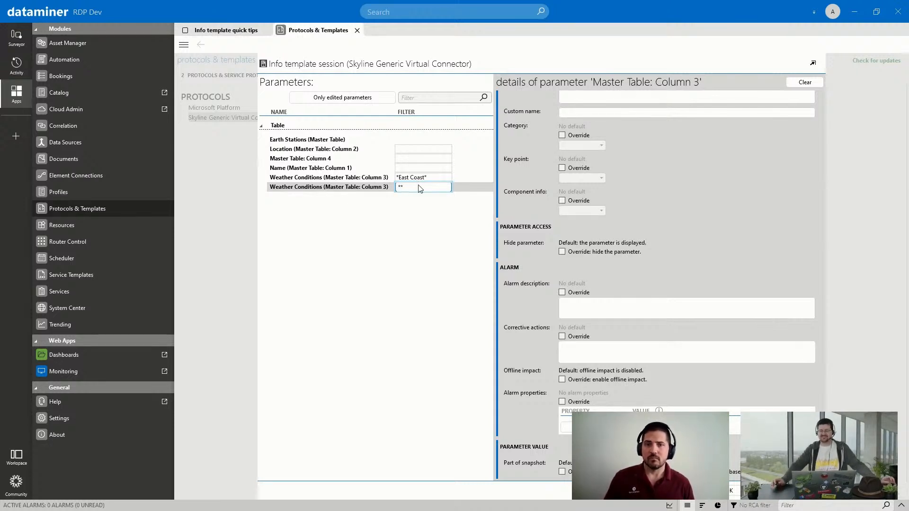
key(ctrl+v)
text(*)
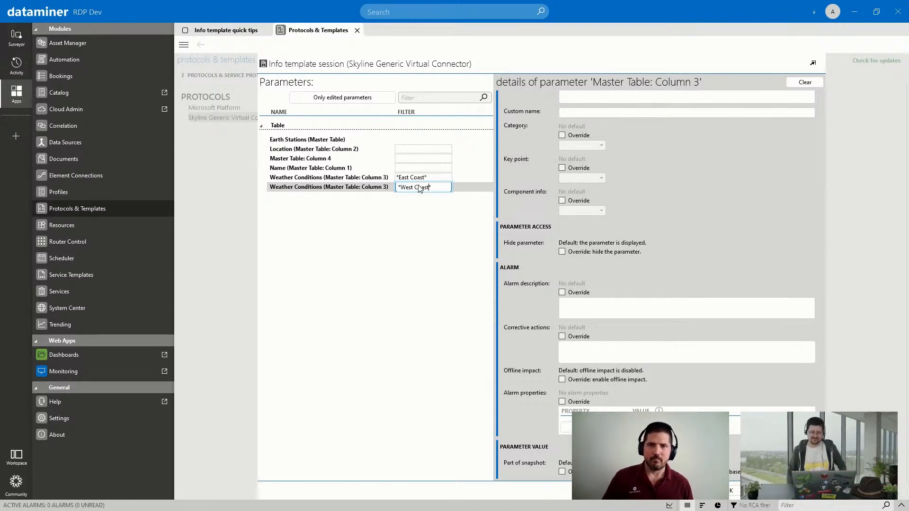
click(428, 264)
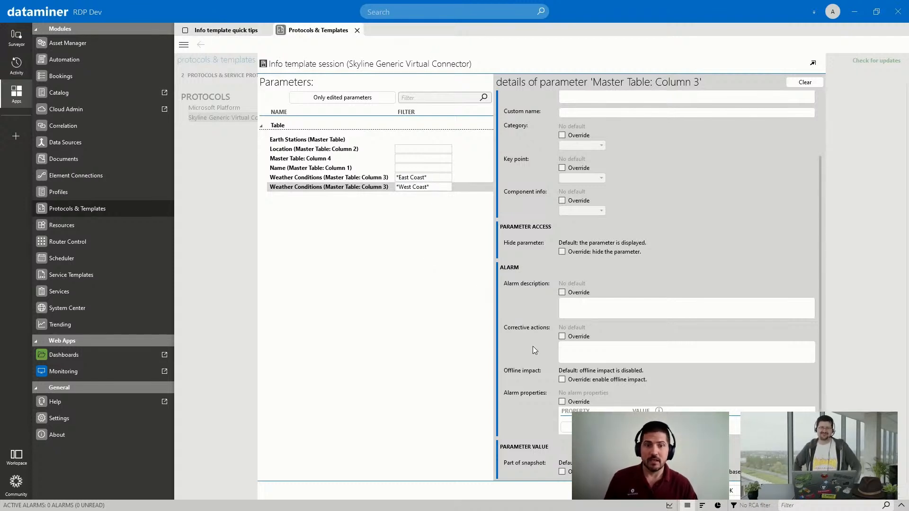
- Copy the corrective actions text from the East Coast Weather Conditions entry into the West Coast entry, with its override enabled
click(374, 178)
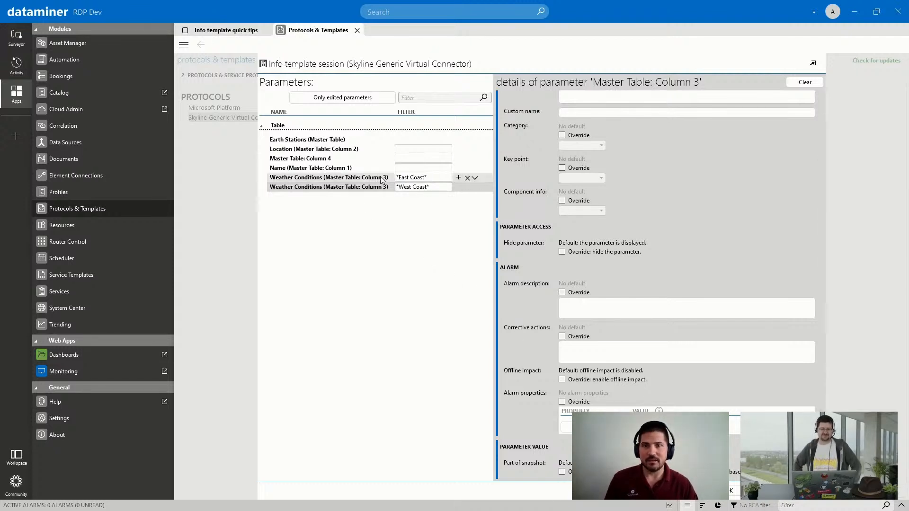
drag(687, 330, 541, 336)
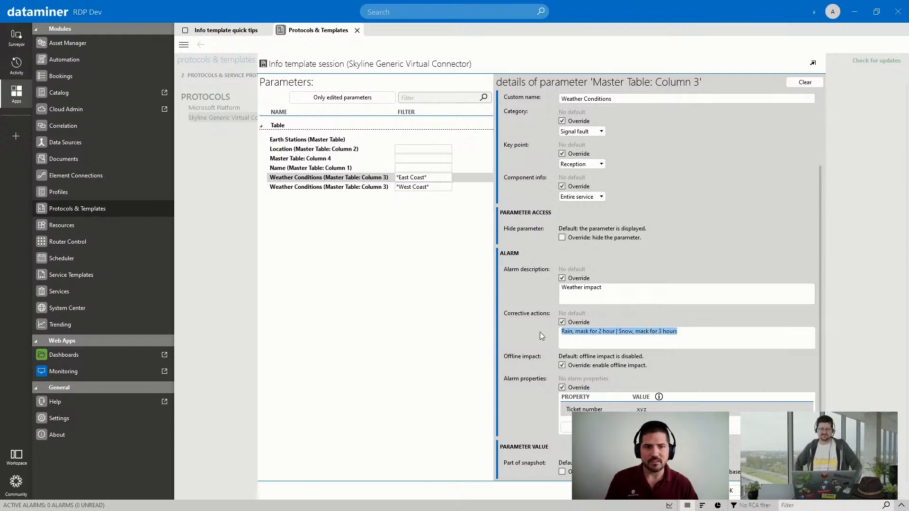
click(342, 187)
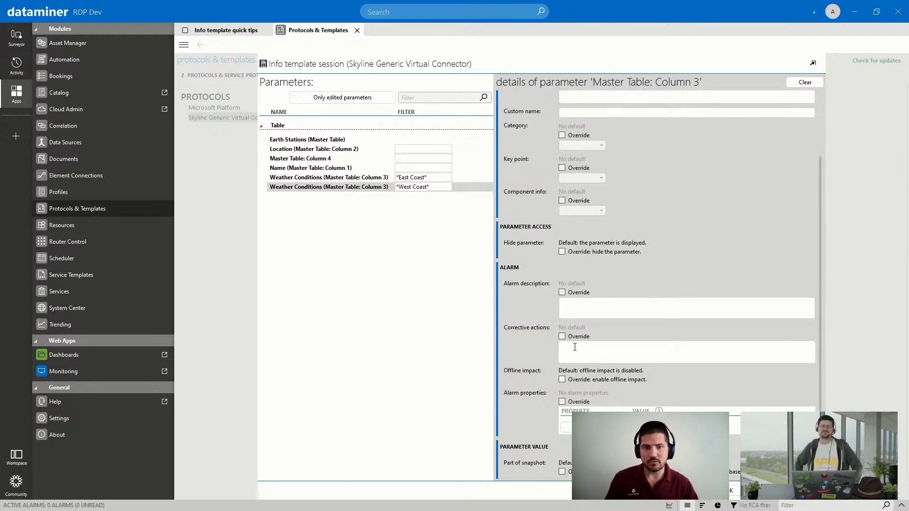
click(562, 336)
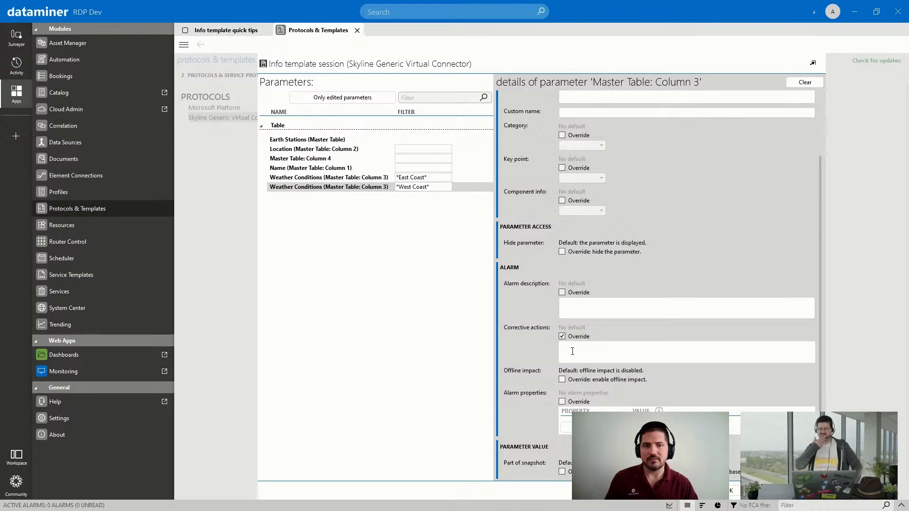
key(ctrl+v)
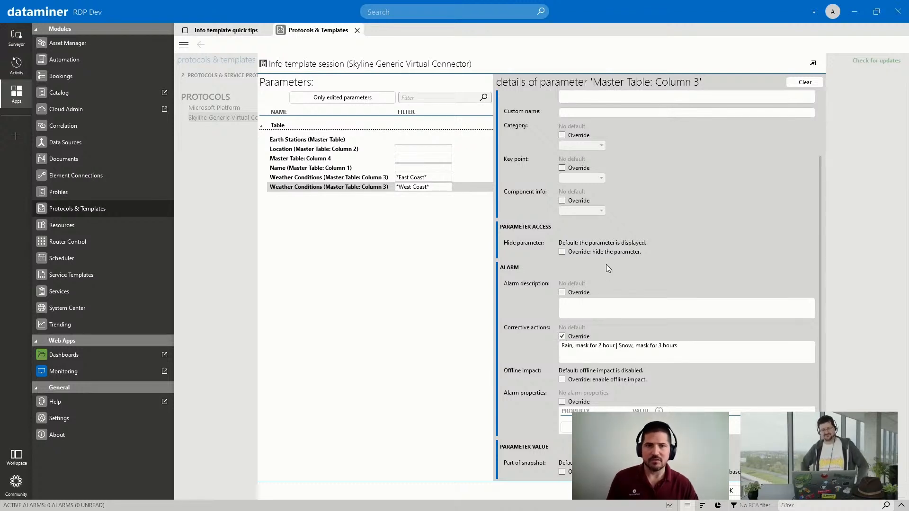
- Change the West Coast entry's corrective actions to "Rain, mask for 1 hour | Snow, mask for 2 hours" and save the information template
scroll(607, 257, up, 4)
scroll(677, 282, down, 4)
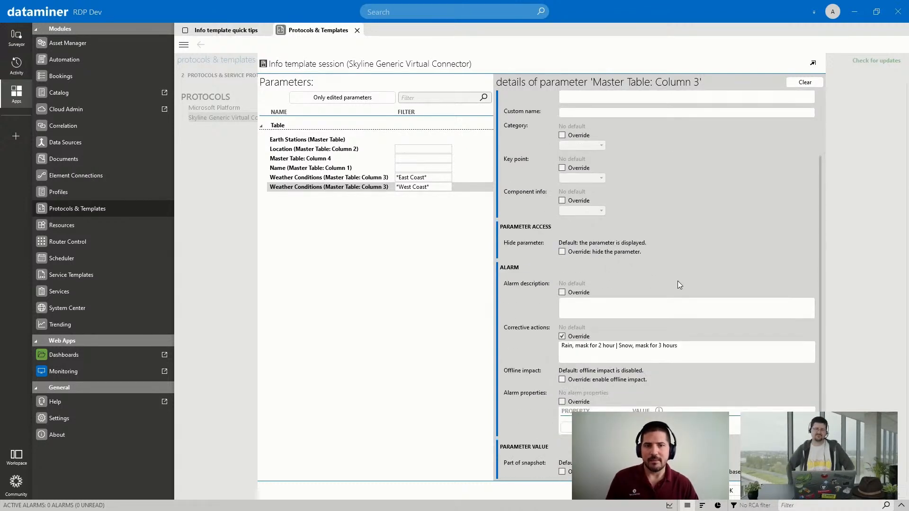
click(602, 345)
key(BackSpace)
text(1)
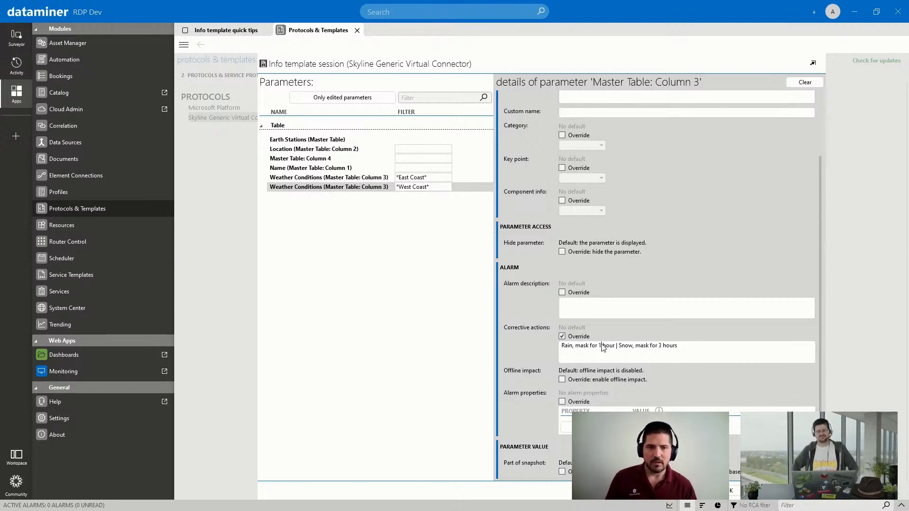
click(662, 345)
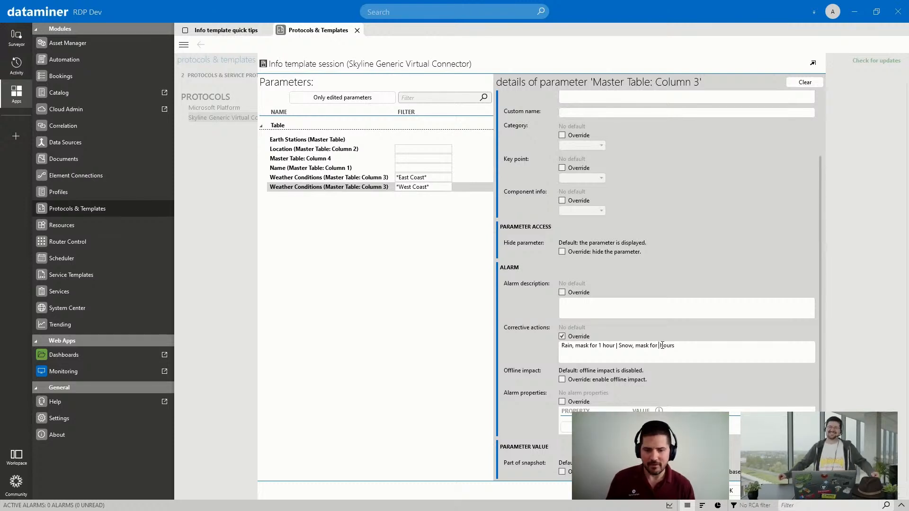
key(BackSpace)
text(2)
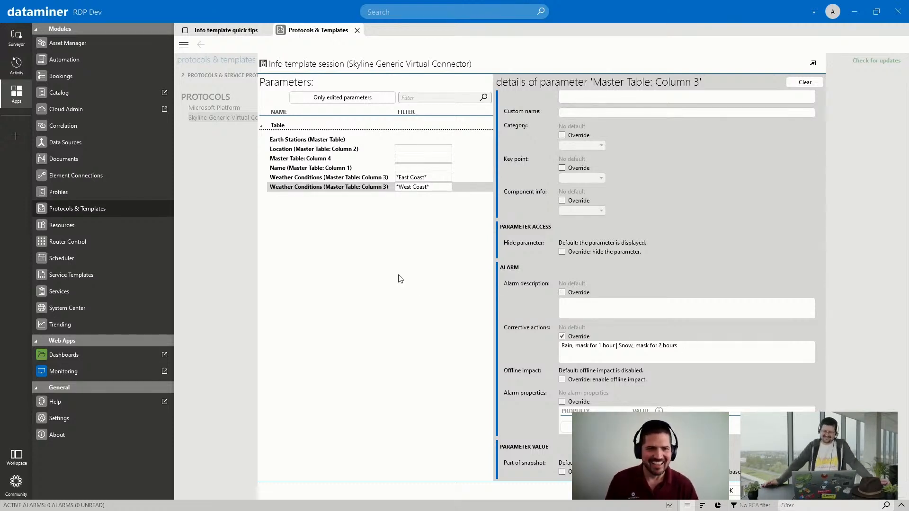
click(800, 491)
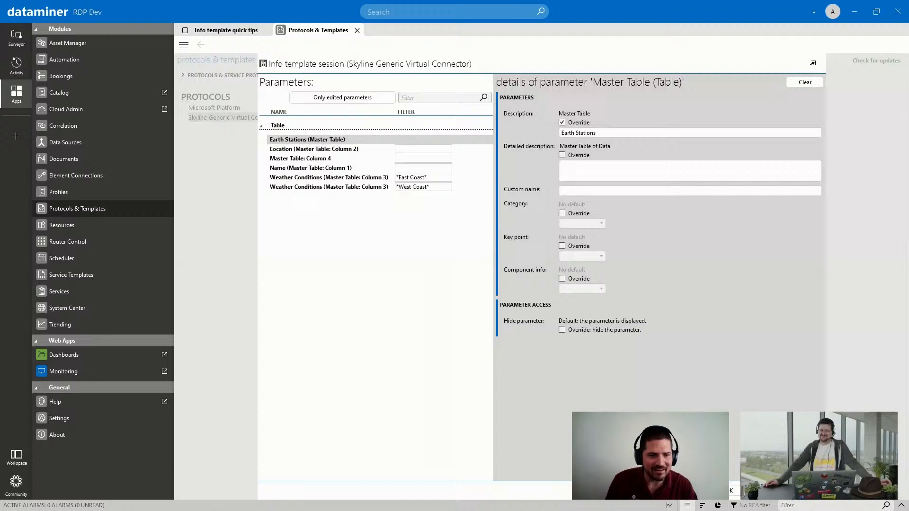
click(731, 494)
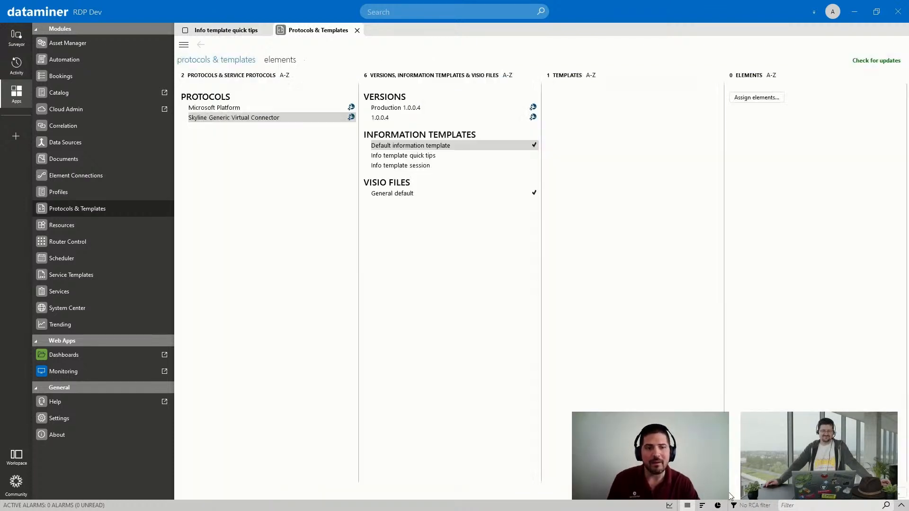
- Set "Info template session" as the active information template of the Skyline Generic Virtual Connector
click(233, 34)
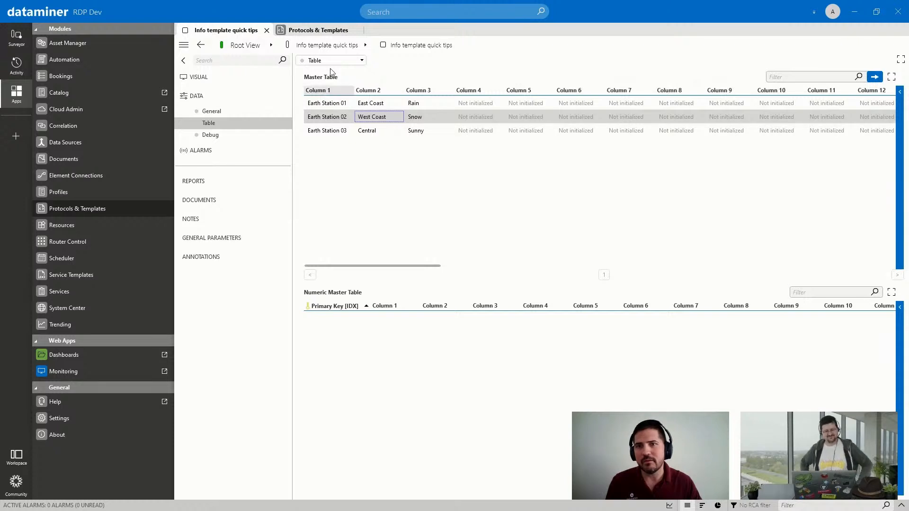
click(315, 30)
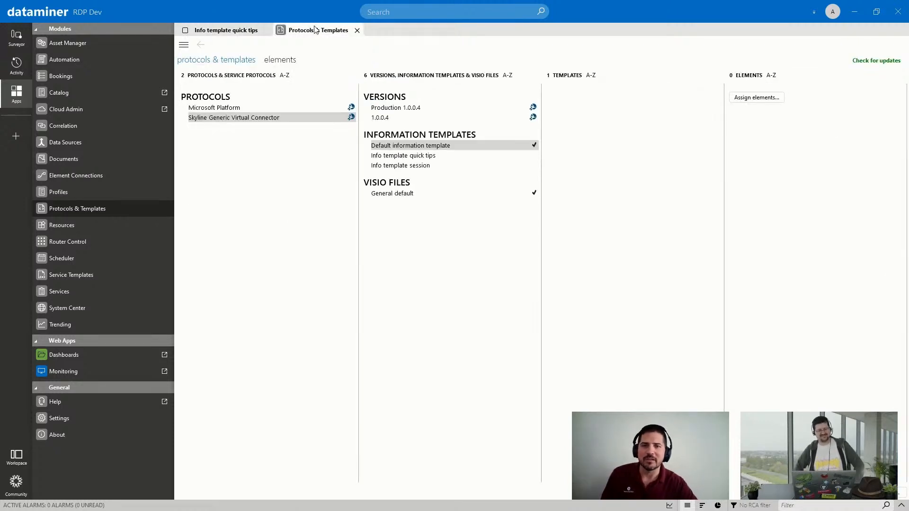
click(419, 169)
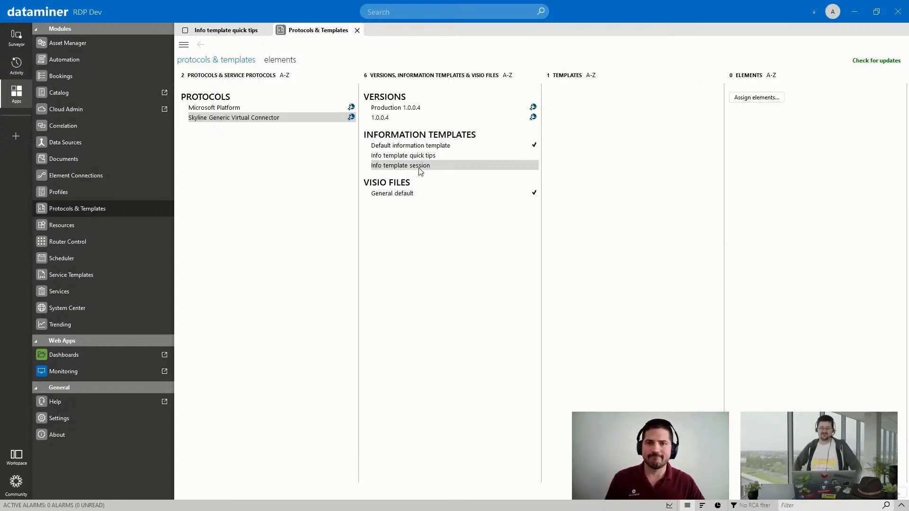
right_click(419, 169)
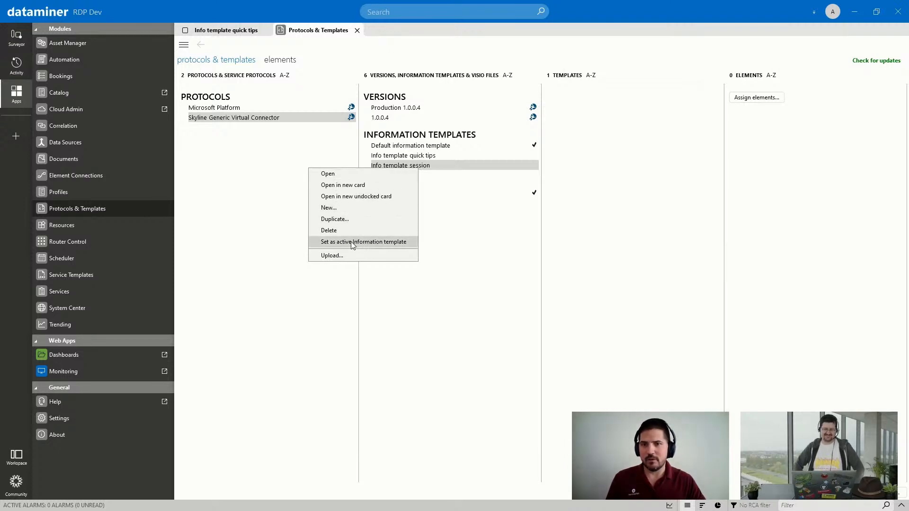
click(387, 242)
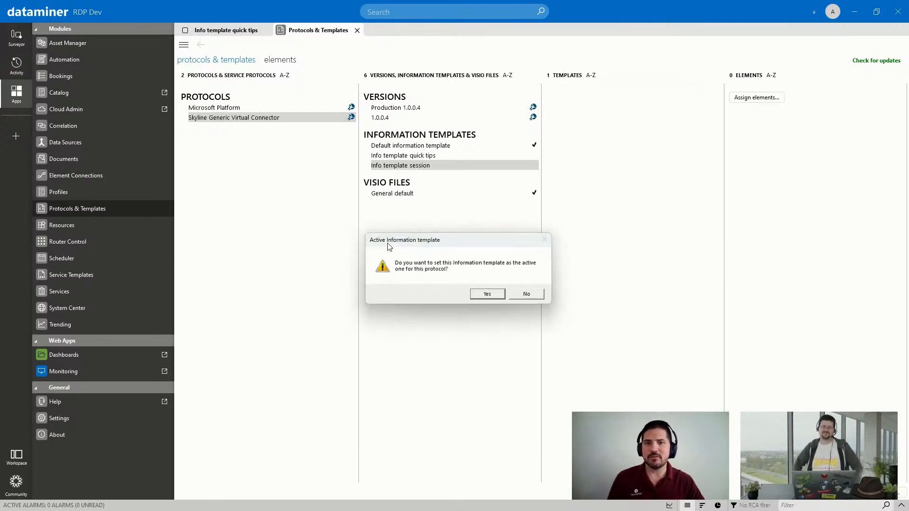
click(487, 294)
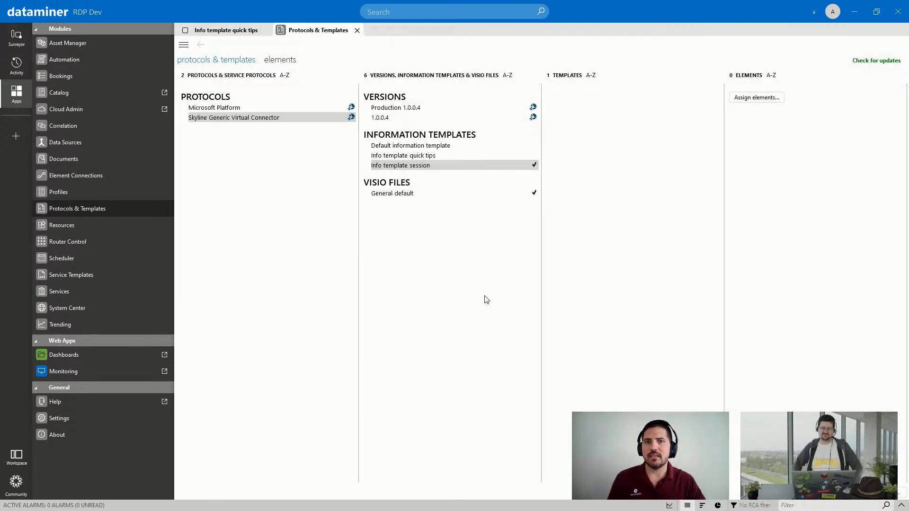
- Check the "Info template quick tips" element's table, then close and reopen the element on its Table page
click(235, 30)
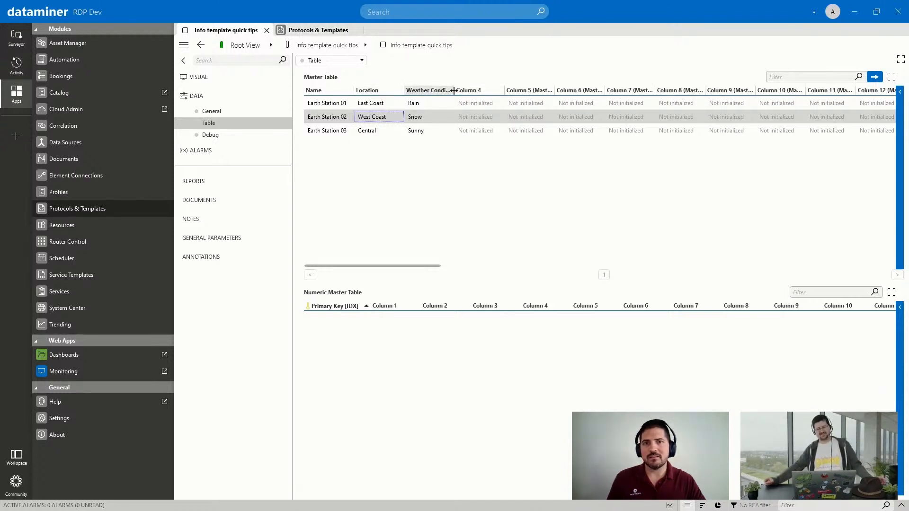
drag(454, 90, 482, 90)
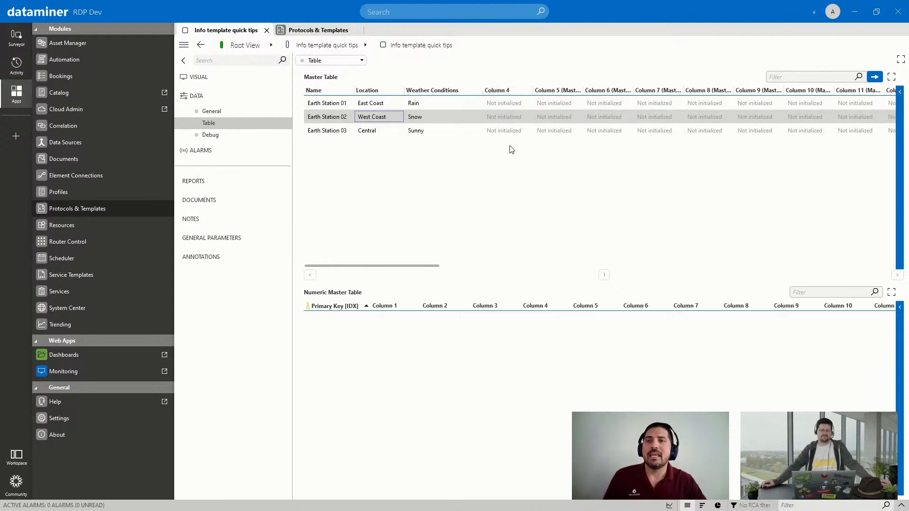
click(266, 30)
click(27, 39)
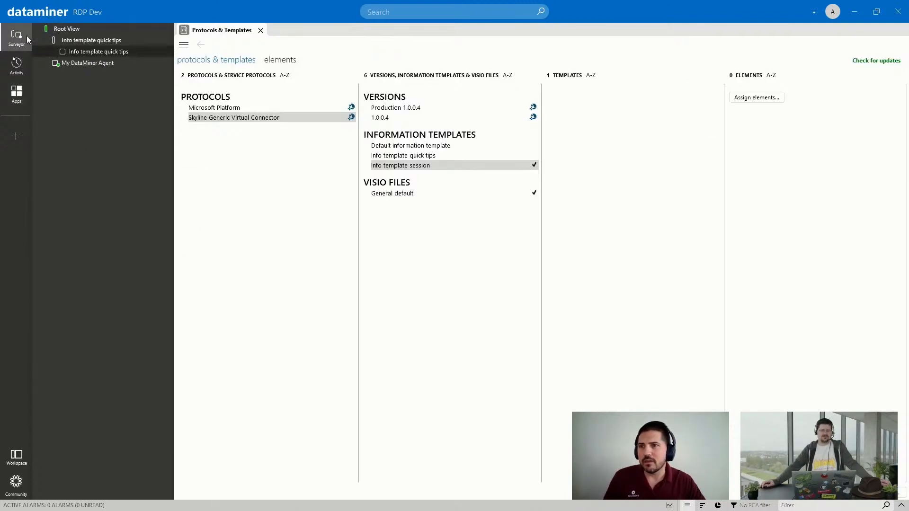
click(98, 52)
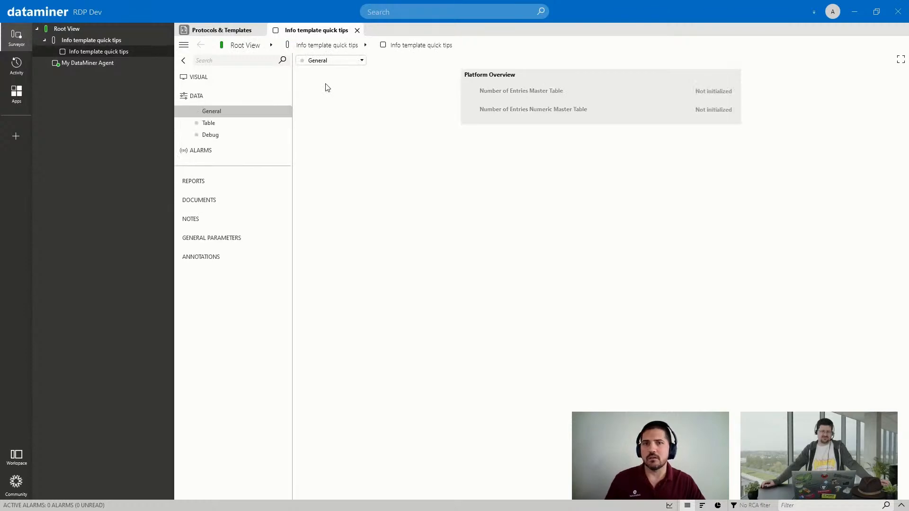
click(220, 127)
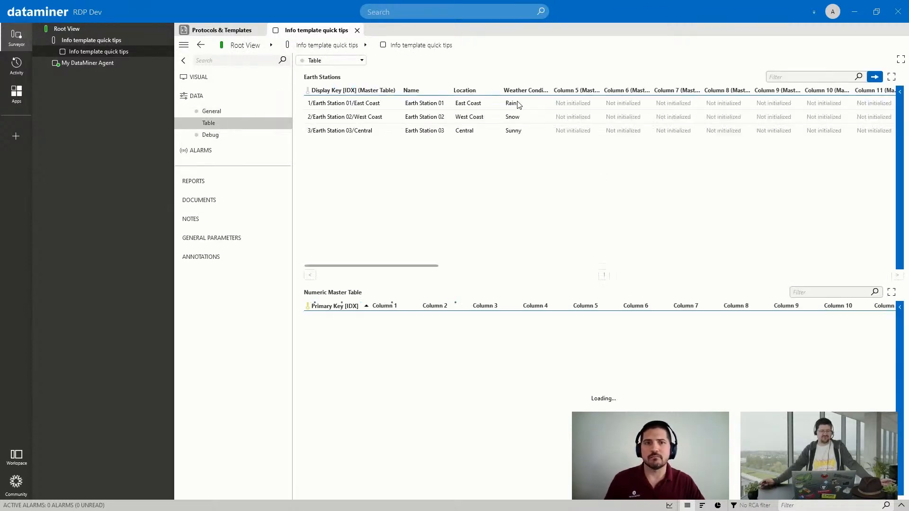
- Widen the Weather Conditions column and collapse the Display Key column of the Earth Stations table, then review its column list
drag(554, 91, 578, 91)
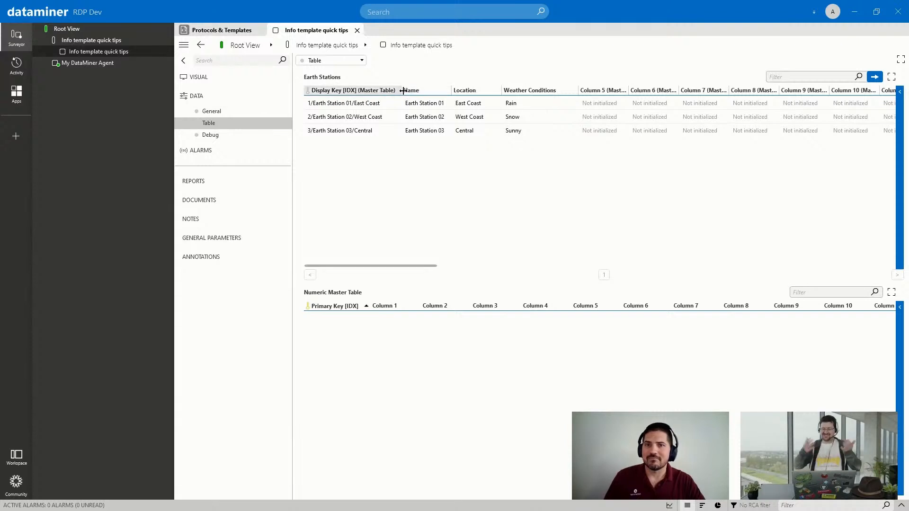
drag(401, 90, 306, 90)
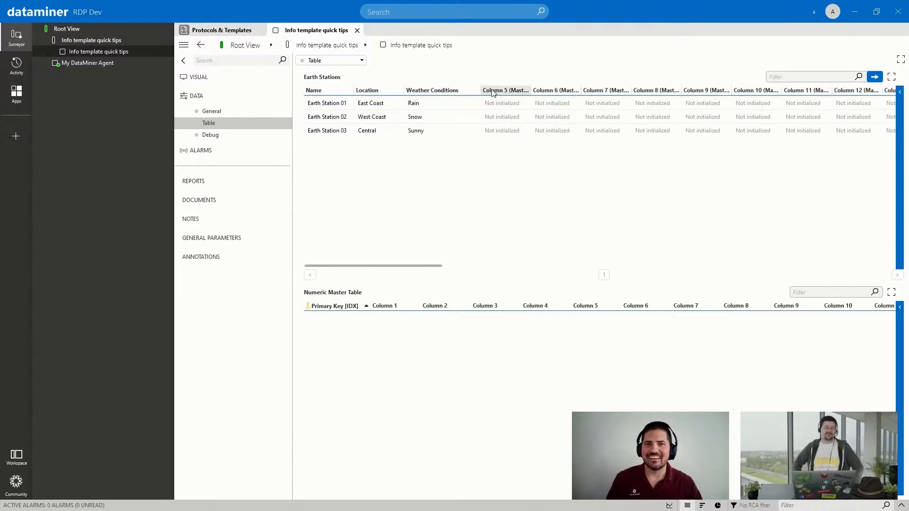
right_click(432, 90)
mouse_move(483, 97)
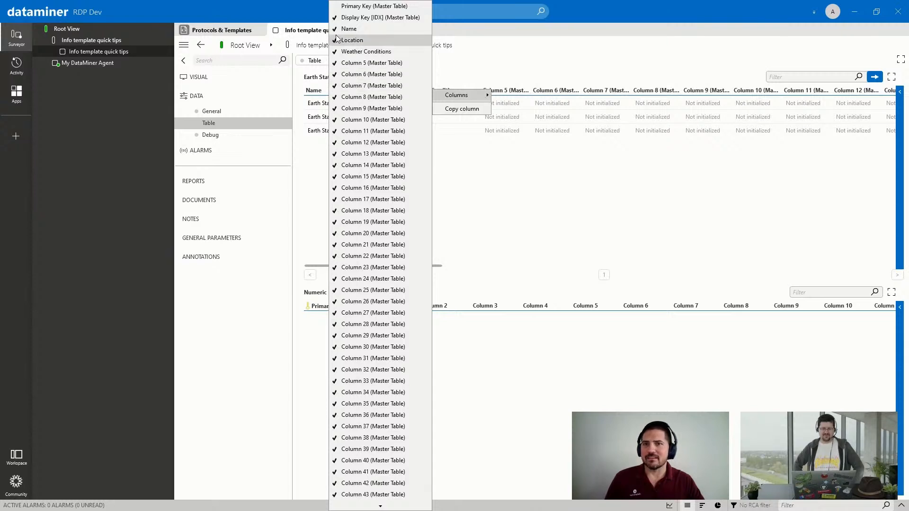
click(505, 189)
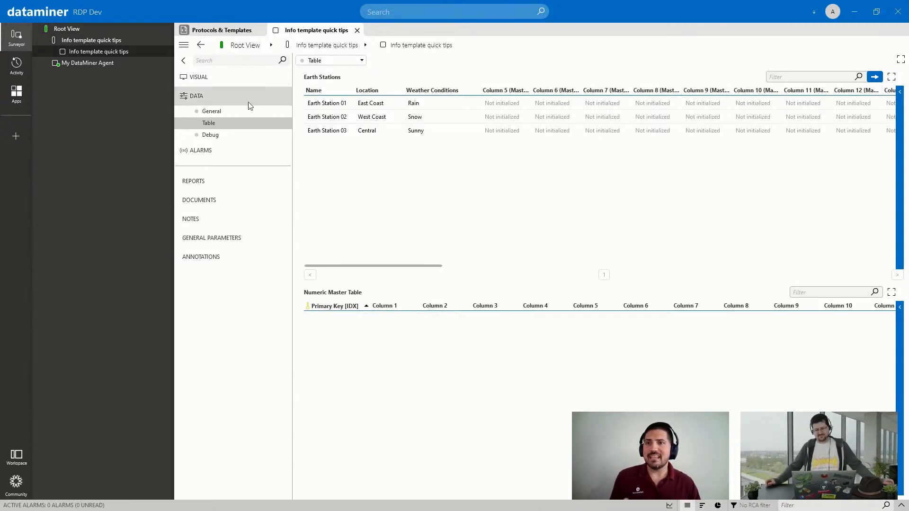
- Open the "Info template quick tips" alarm template of the production version in a new card, filter on "weather" and include Earth Stations: Weather Conditions
click(219, 32)
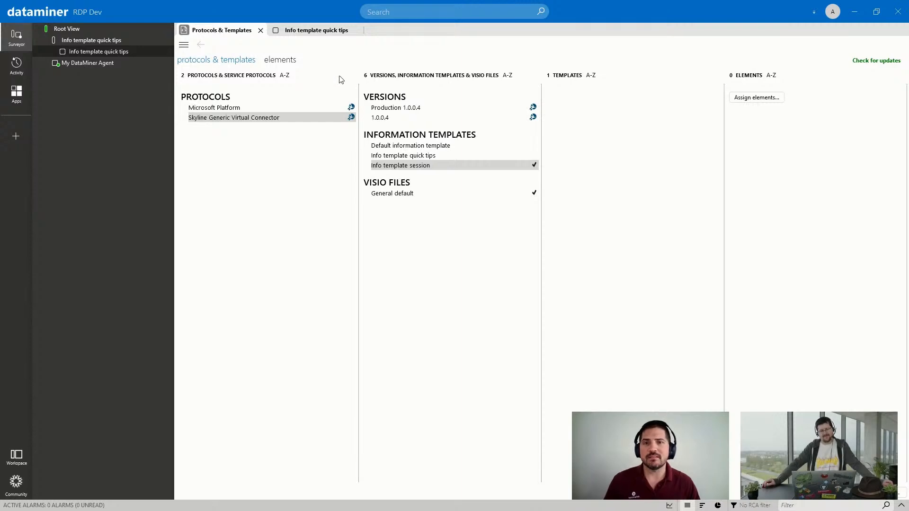
click(407, 109)
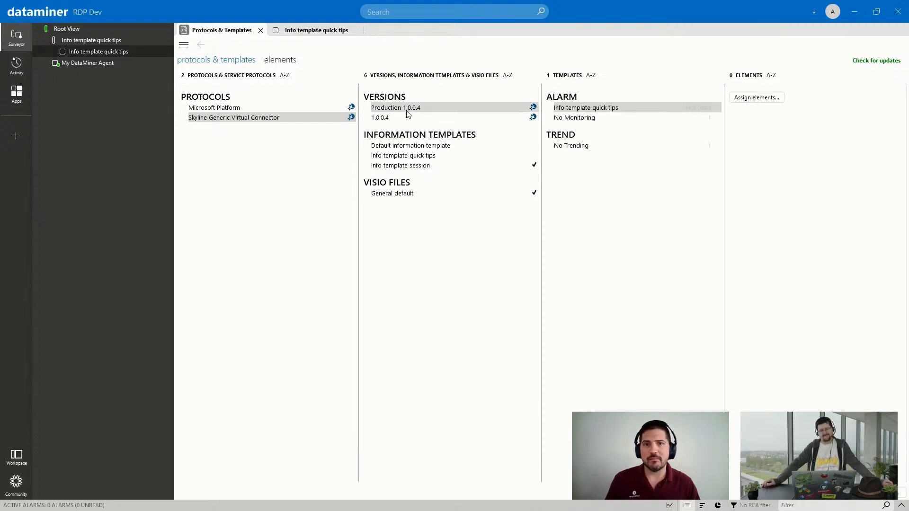
right_click(617, 110)
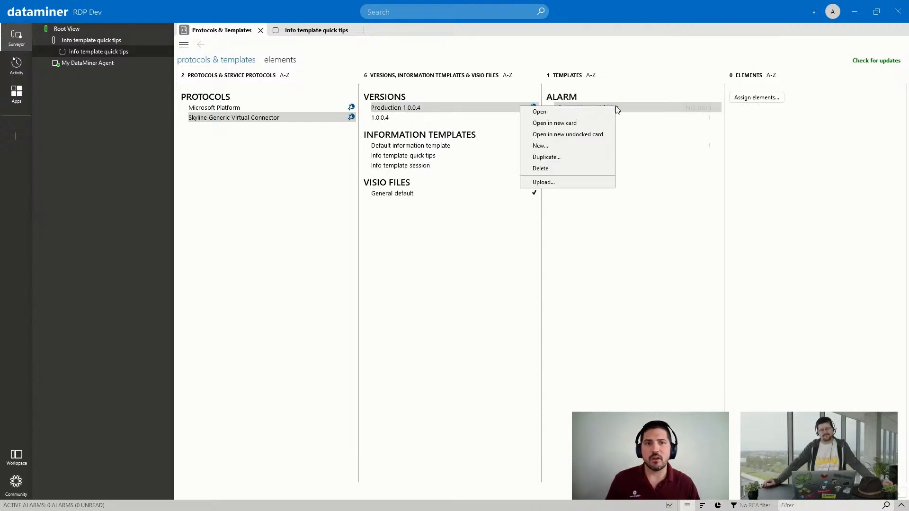
click(583, 121)
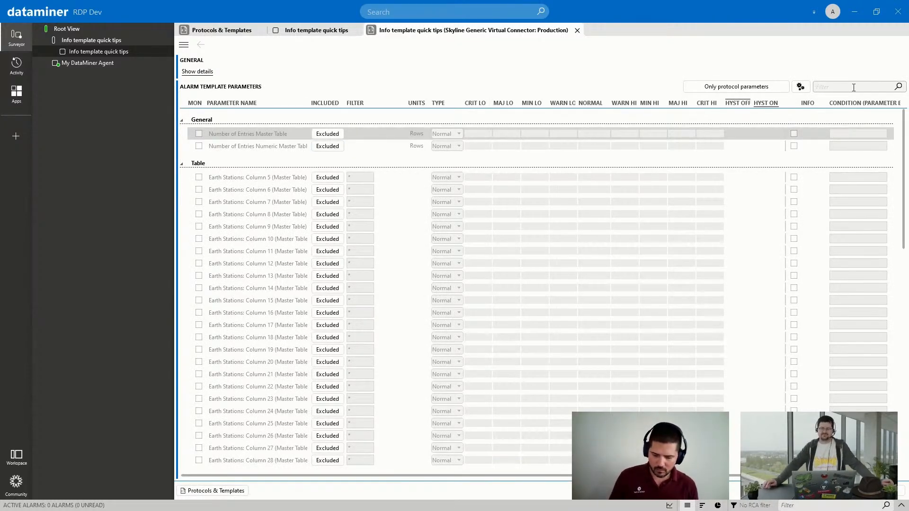
text(weather)
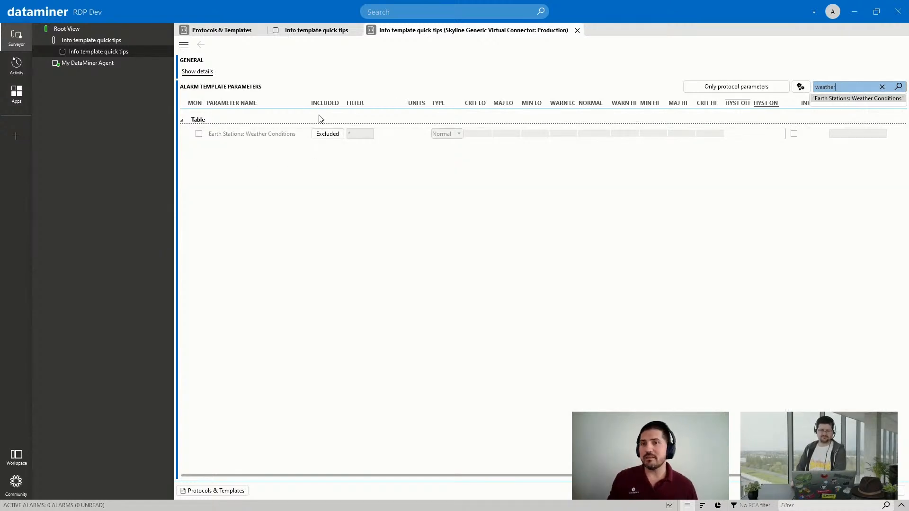
click(323, 134)
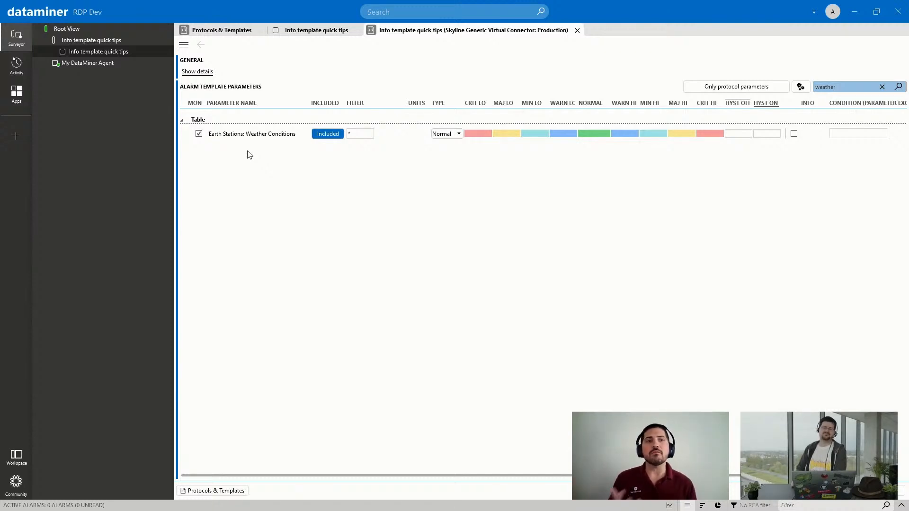
- Set the normal value of the Weather Conditions parameter to "Sunny"
click(592, 135)
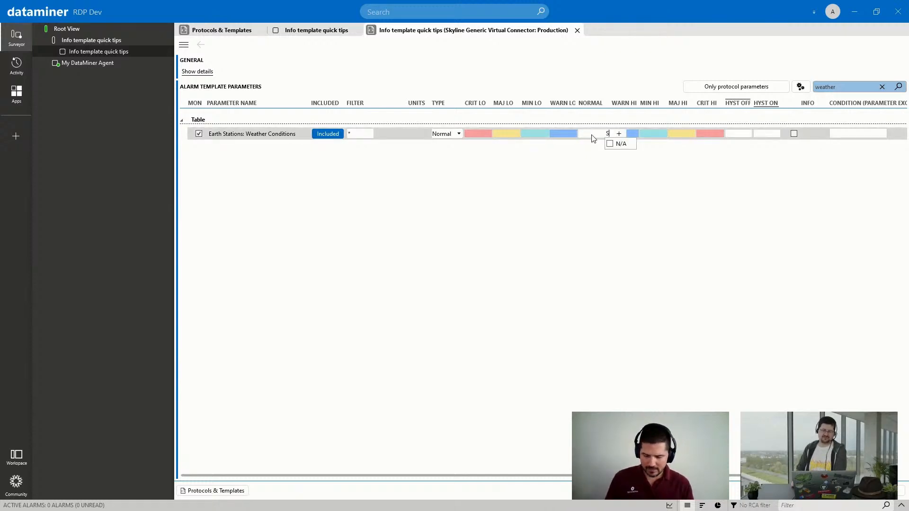
text(Synny)
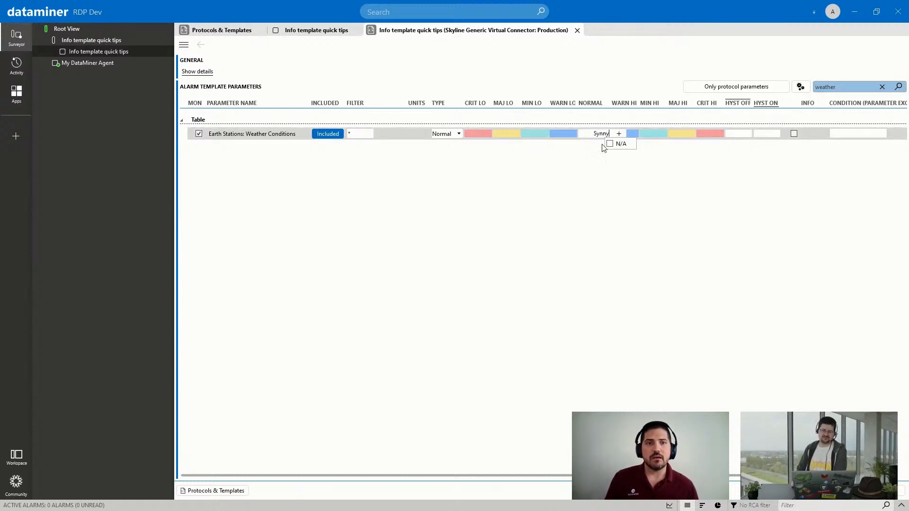
key(BackSpace)
key(BackSpace)
key(BackSpace)
key(BackSpace)
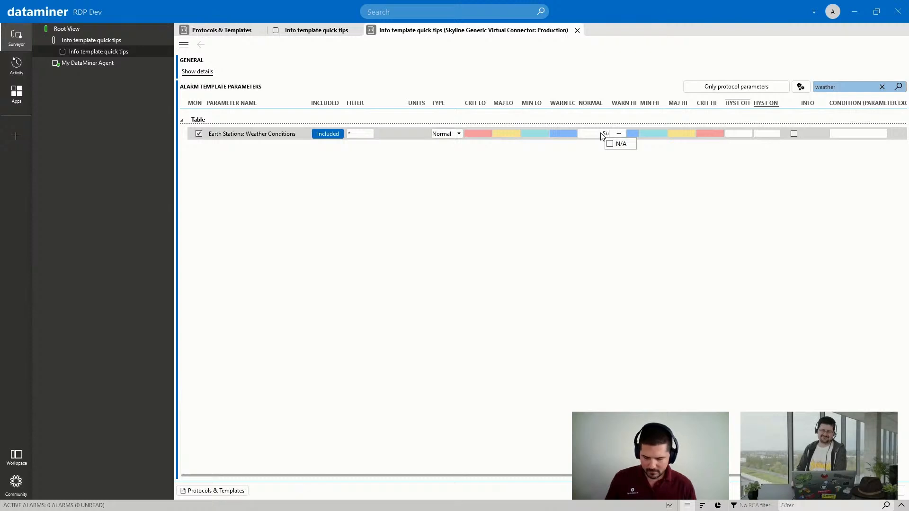
click(671, 201)
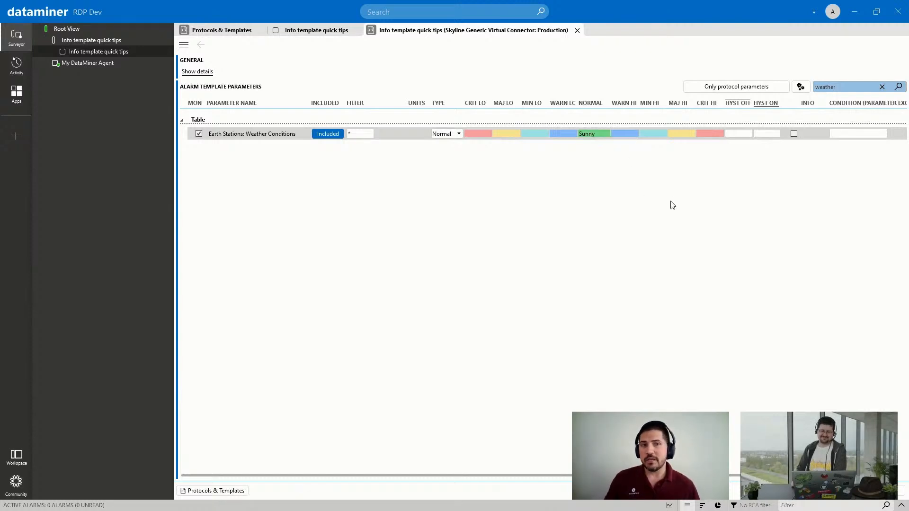
- Set the Weather Conditions thresholds to "Rain" for minor high and "Snow" for critical high
click(652, 134)
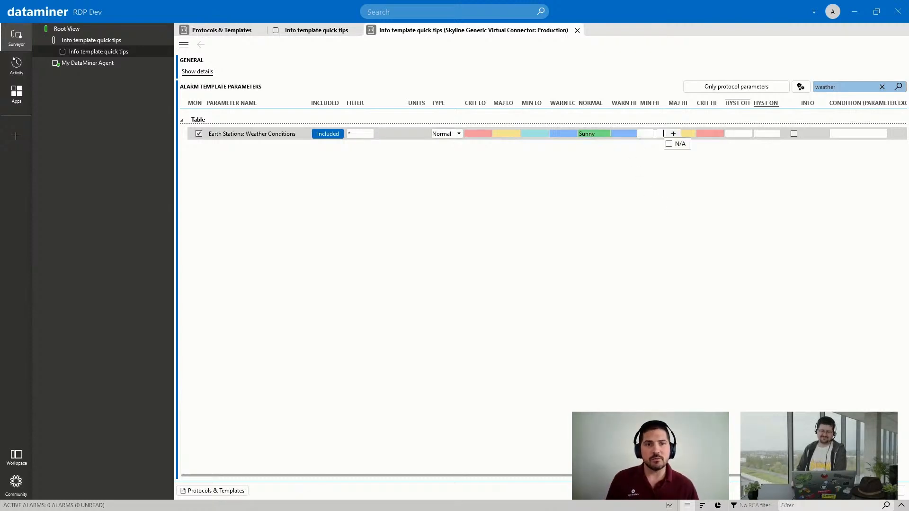
text(Rain)
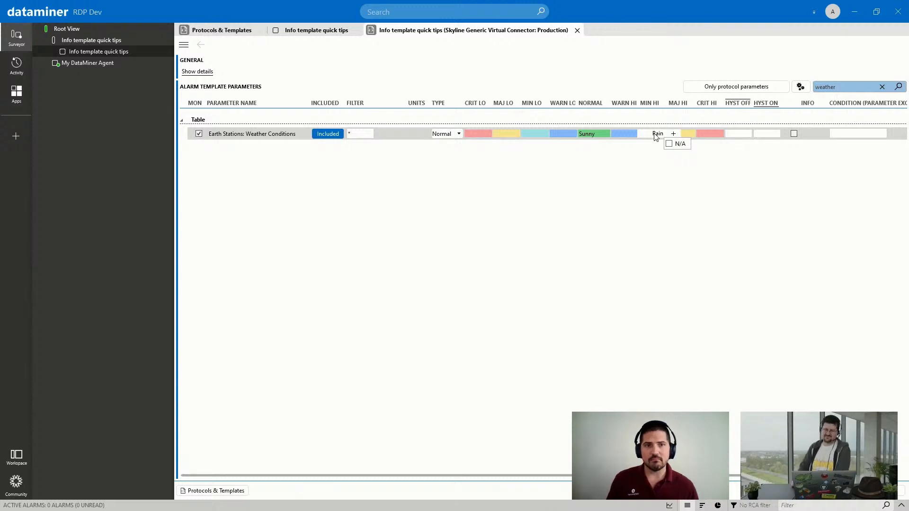
click(676, 195)
click(687, 134)
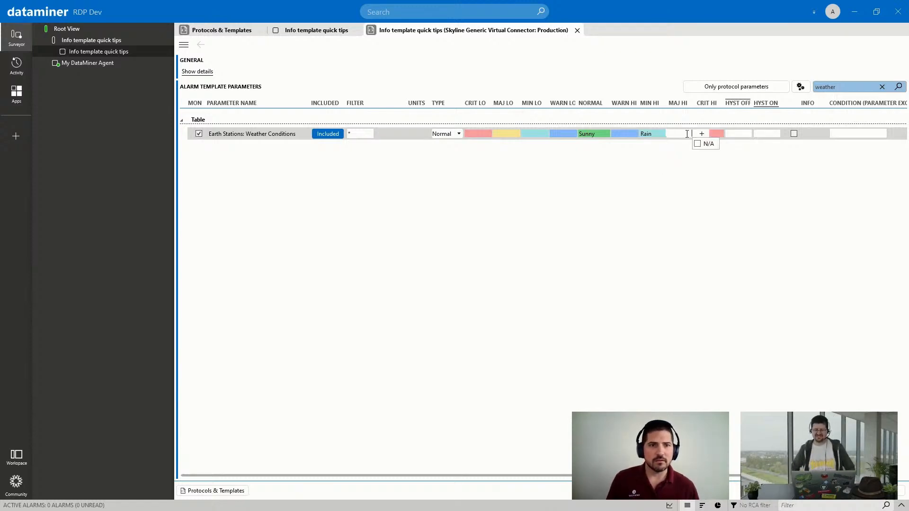
click(712, 204)
click(710, 133)
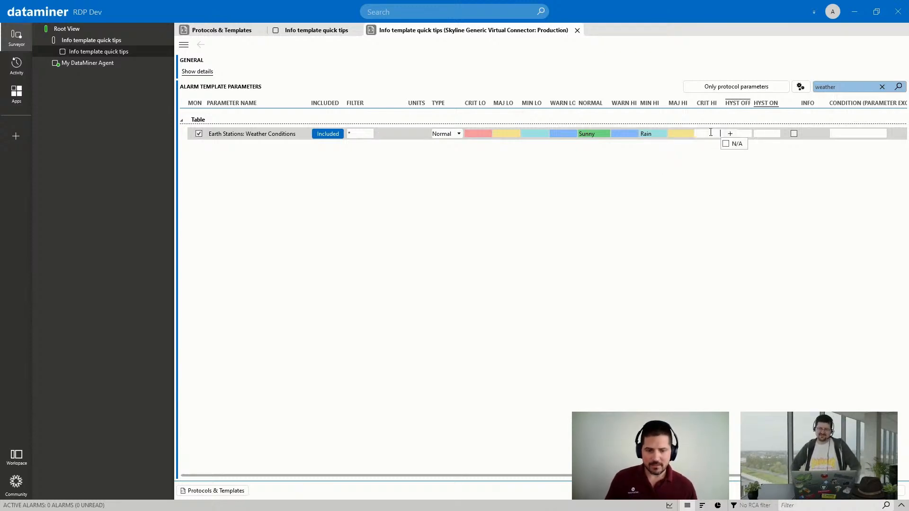
text(No)
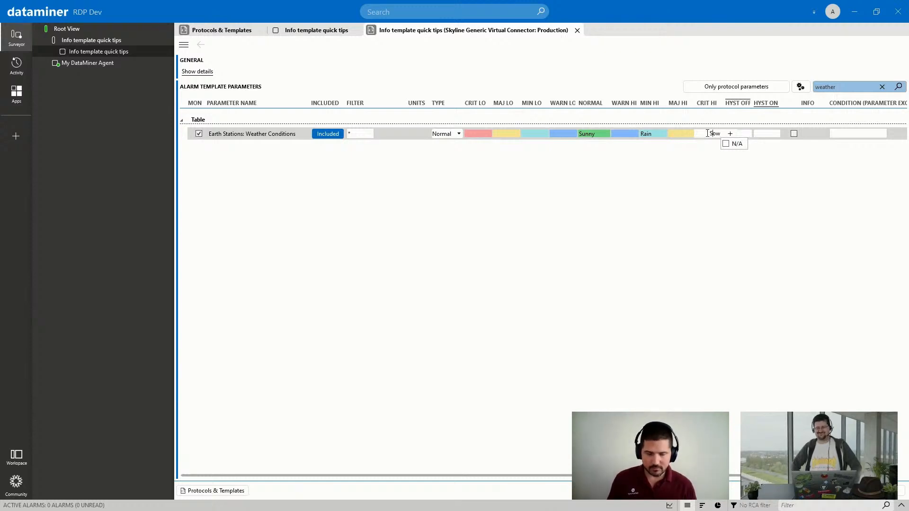
click(657, 208)
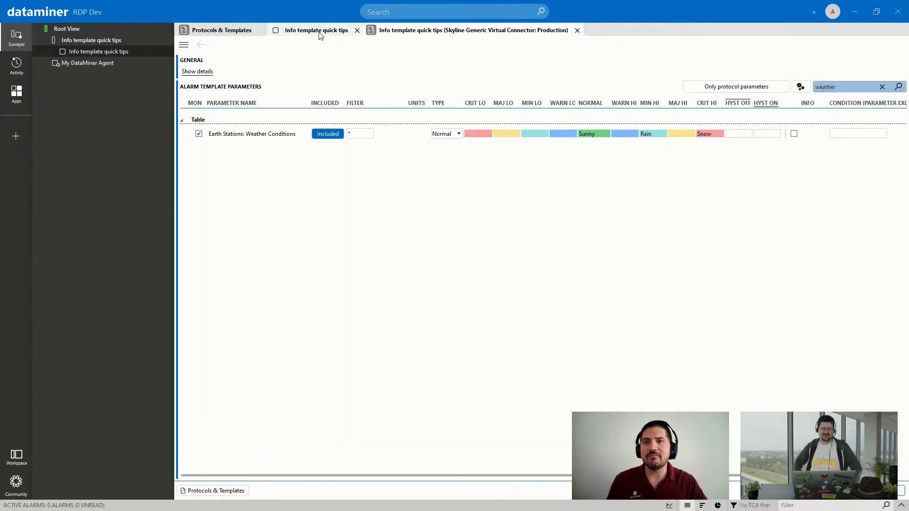
- Assign the "Info template quick tips" alarm template to the element of the same name
click(216, 30)
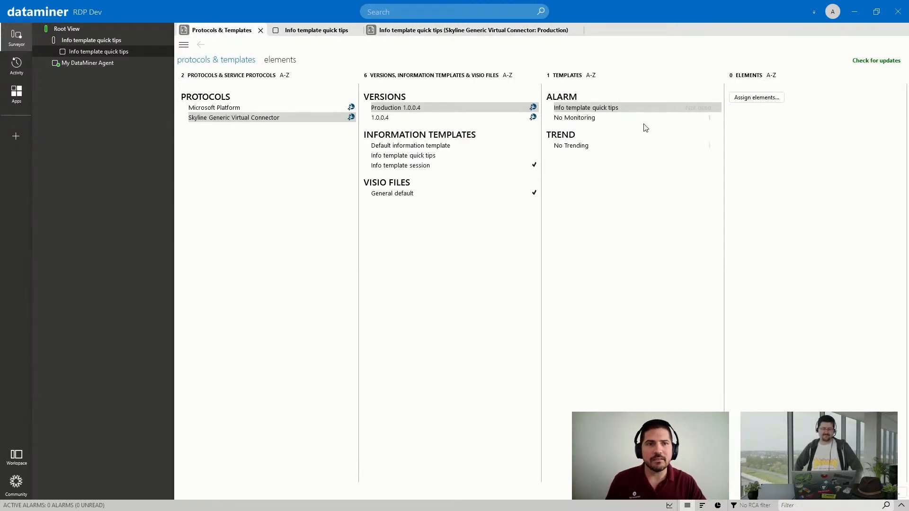
click(775, 97)
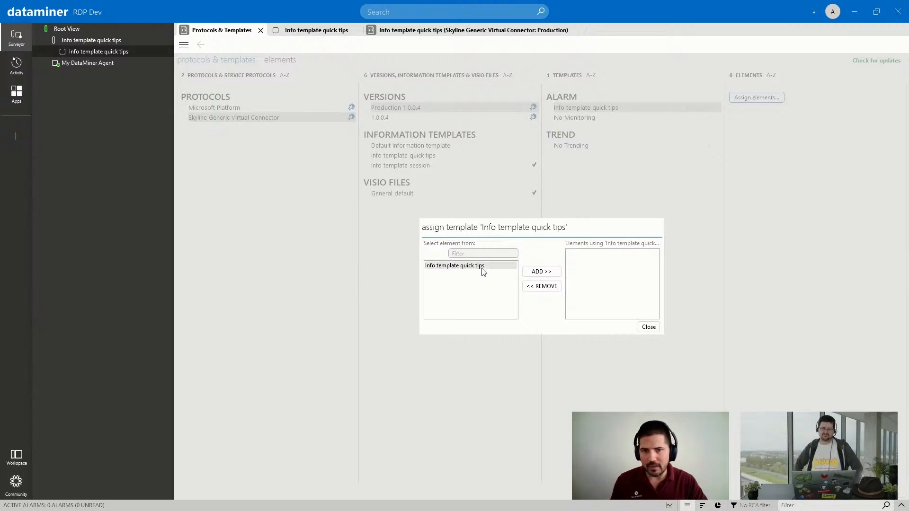
click(485, 267)
click(546, 273)
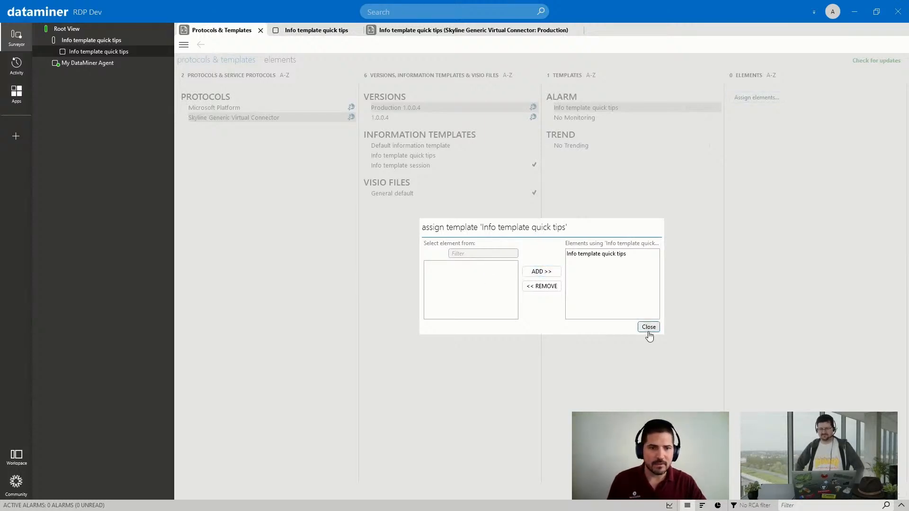
click(649, 327)
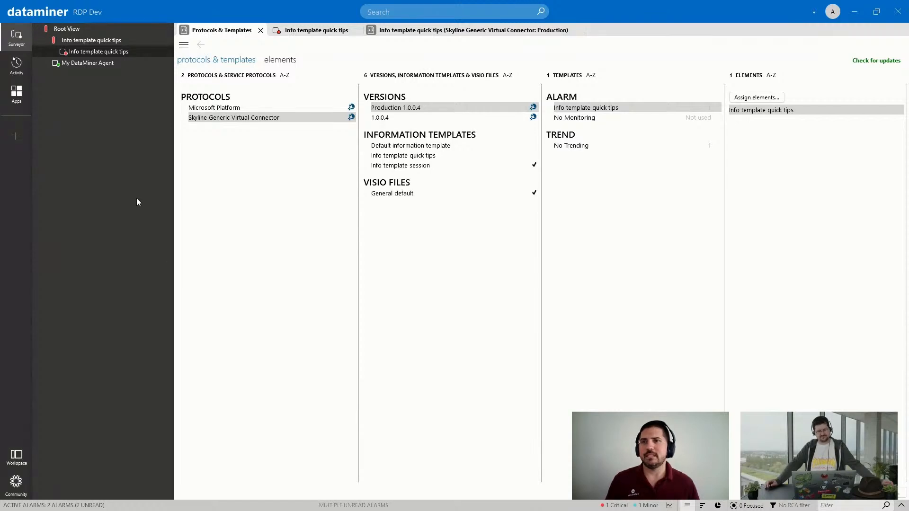
- Return to the element's Table page and check the Weather Conditions cells of Earth Station 01 and 02
click(84, 53)
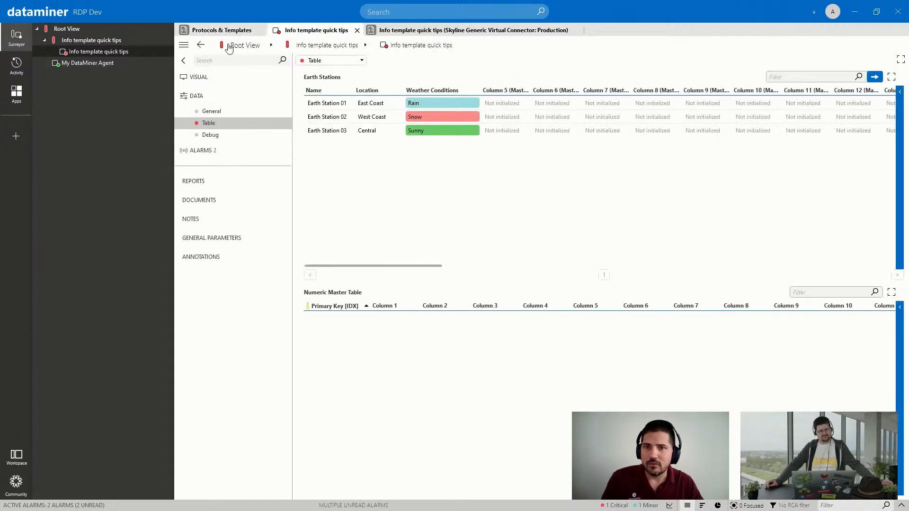
click(425, 102)
click(425, 116)
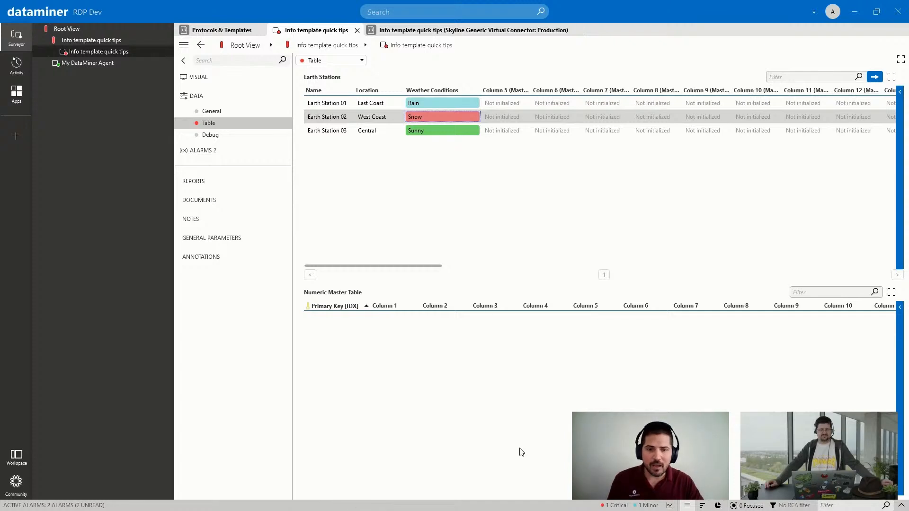
- Expand the Alarm Console and narrow its columns, including Value, Root Time, Services, RCA Level and Alarm Type, to make room for more
click(523, 508)
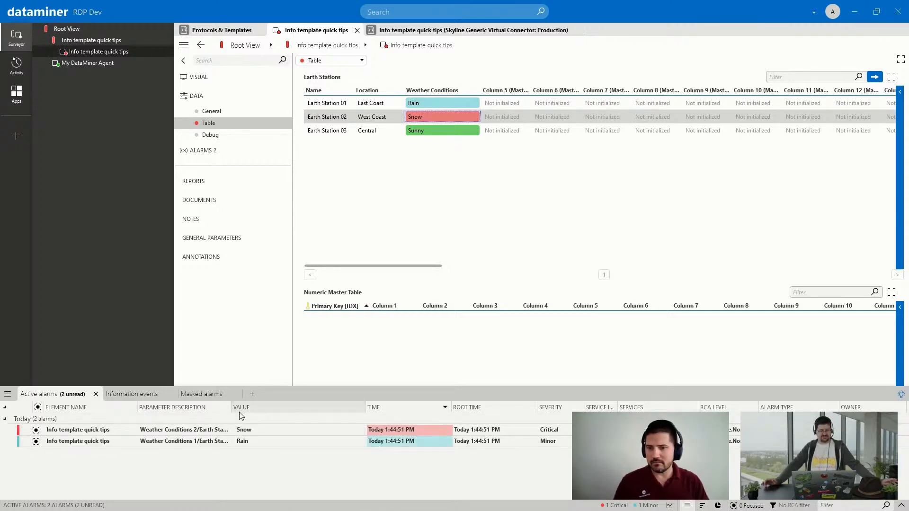
mouse_move(231, 410)
mouse_down()
mouse_move(299, 422)
mouse_move(230, 418)
mouse_up()
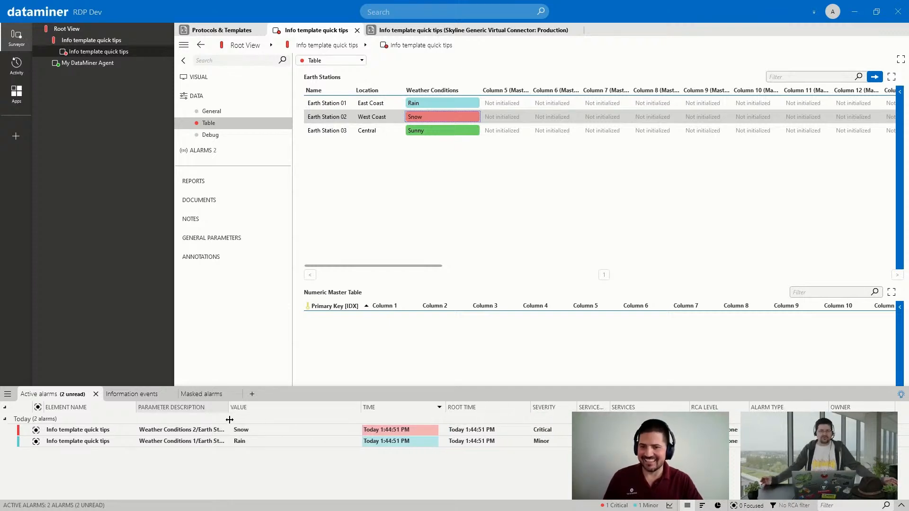
drag(361, 413, 283, 412)
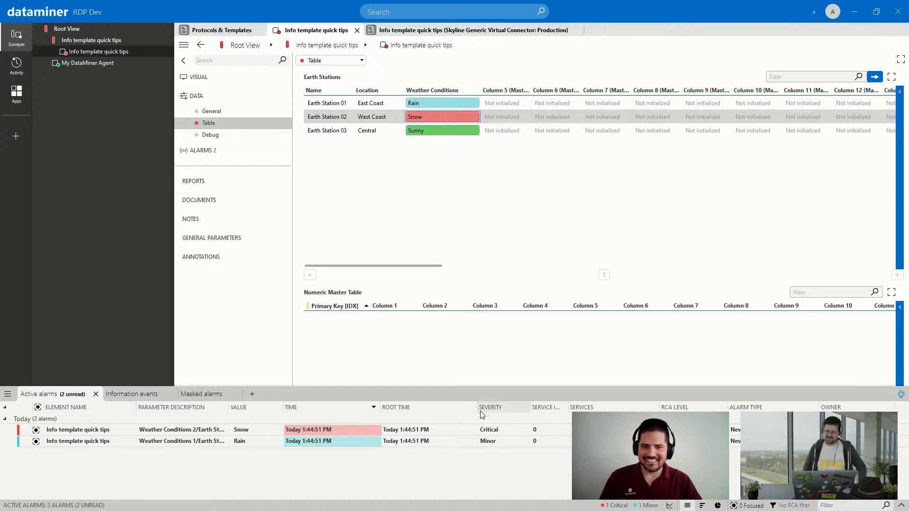
drag(476, 410, 448, 410)
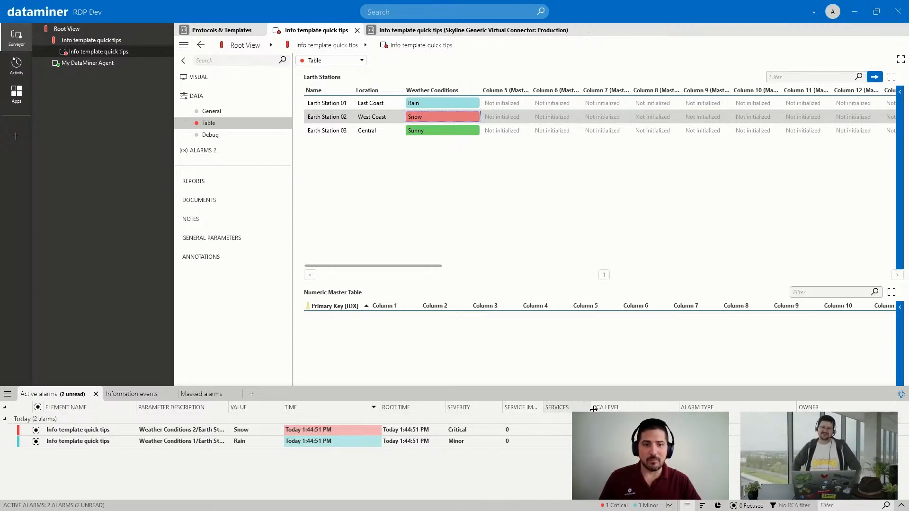
drag(642, 408, 593, 408)
drag(680, 409, 661, 410)
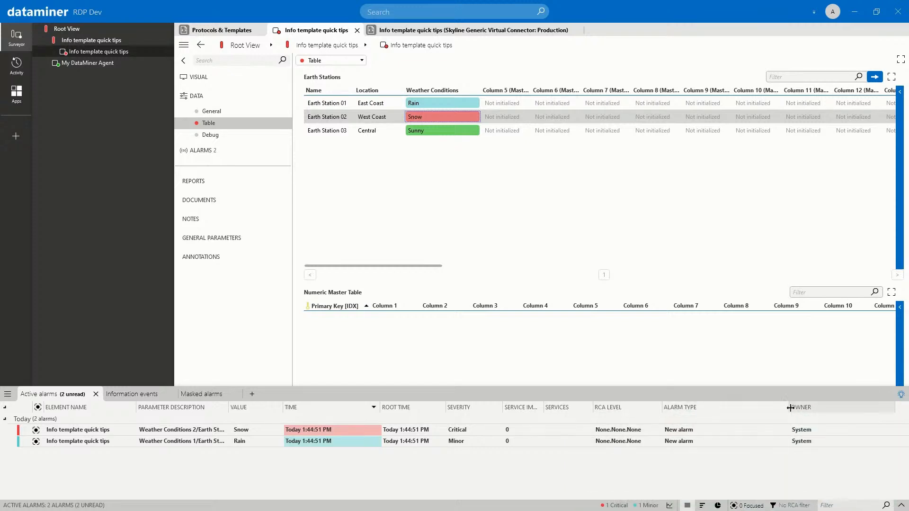
drag(789, 409, 730, 410)
- Add the Category and Corrective action columns to the active alarms list
right_click(733, 411)
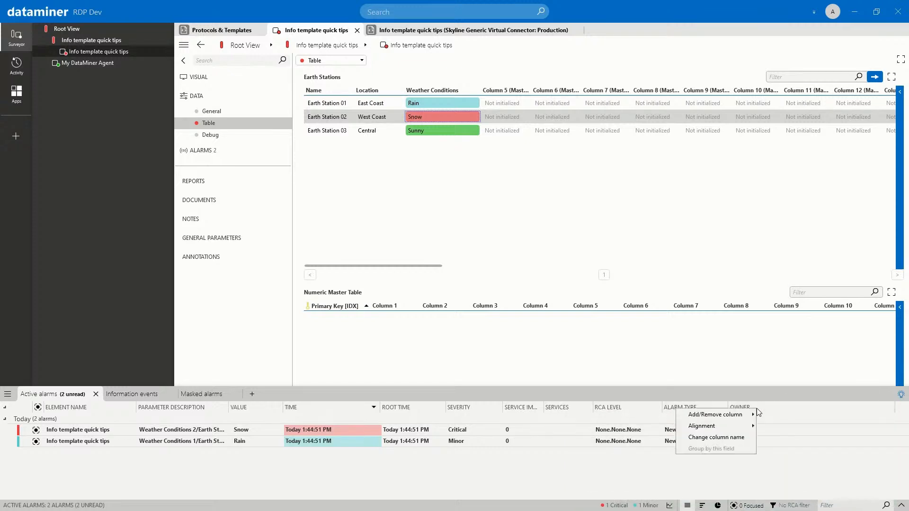
mouse_move(750, 417)
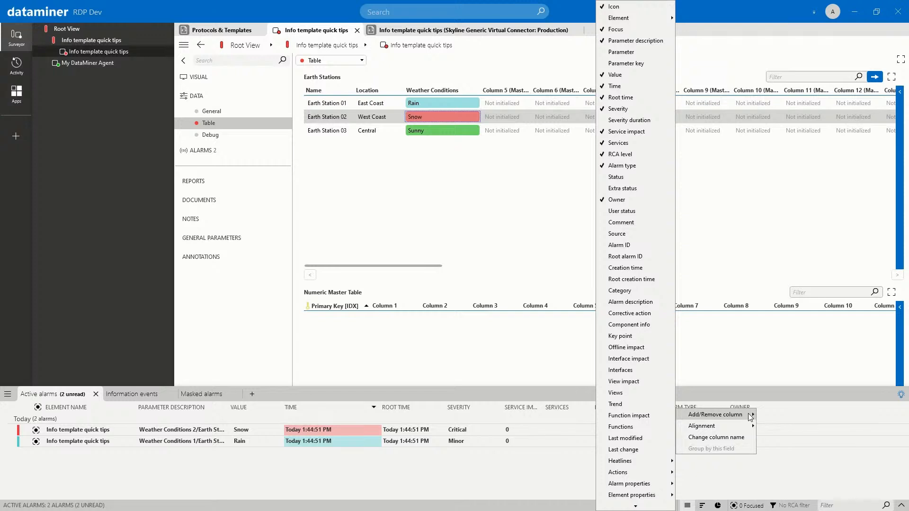
click(619, 291)
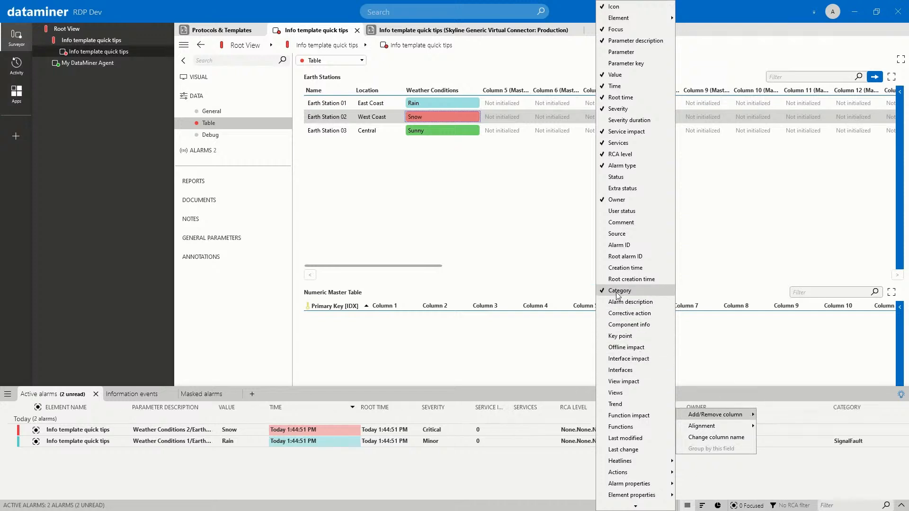
click(629, 314)
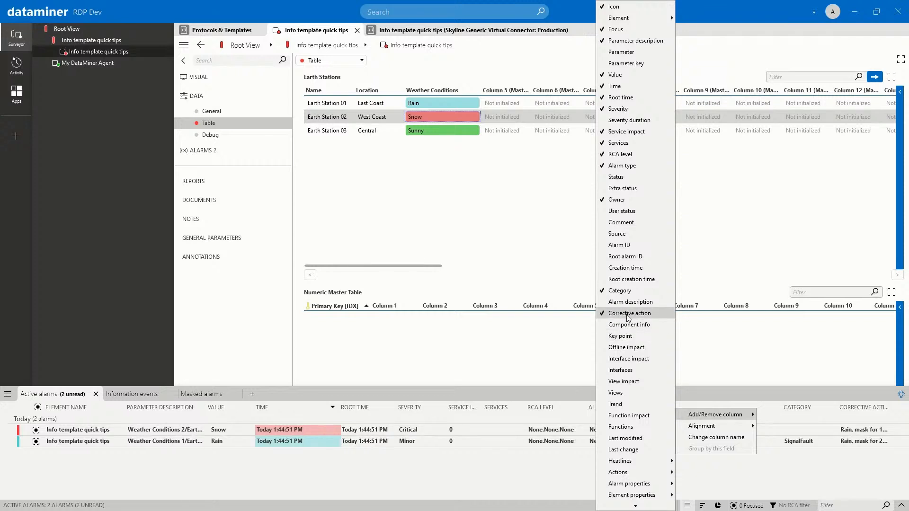
click(690, 471)
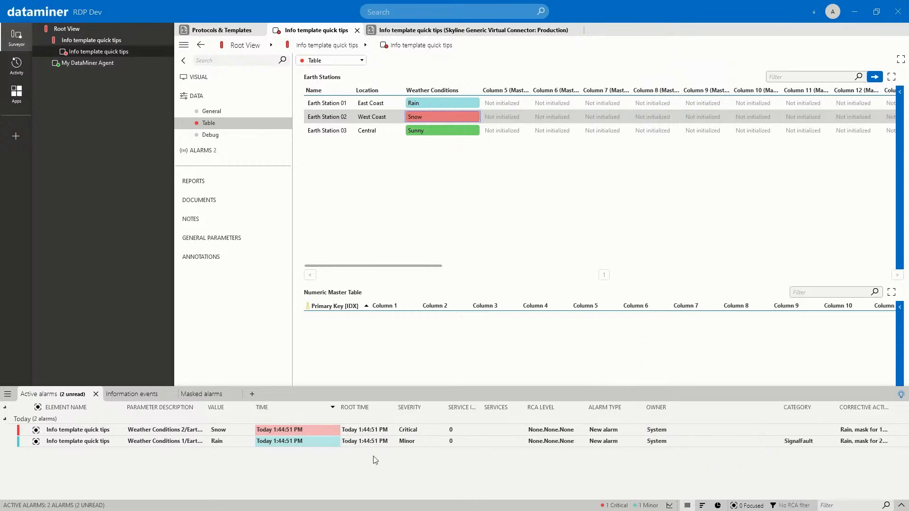
- Narrow the Owner and Category columns so the corrective actions fit, and select the Snow alarm to inspect it
drag(782, 410, 692, 411)
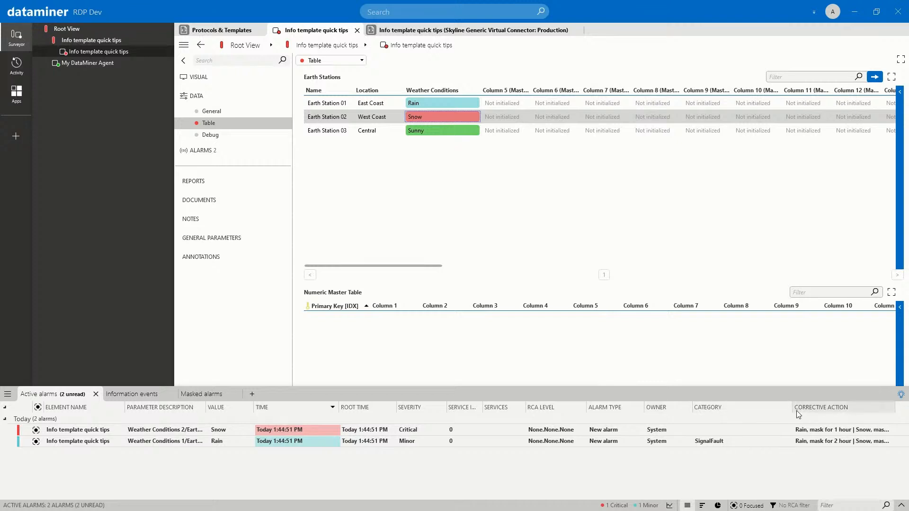
drag(794, 410, 750, 410)
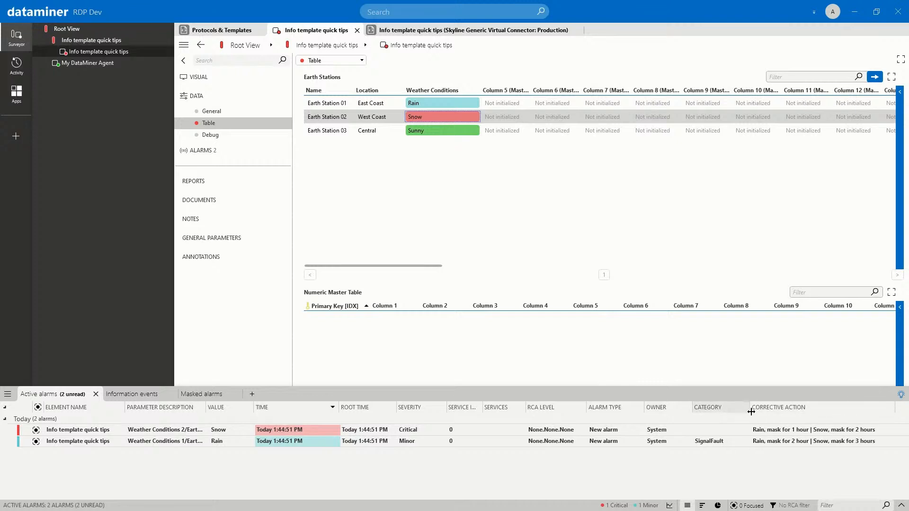
click(172, 434)
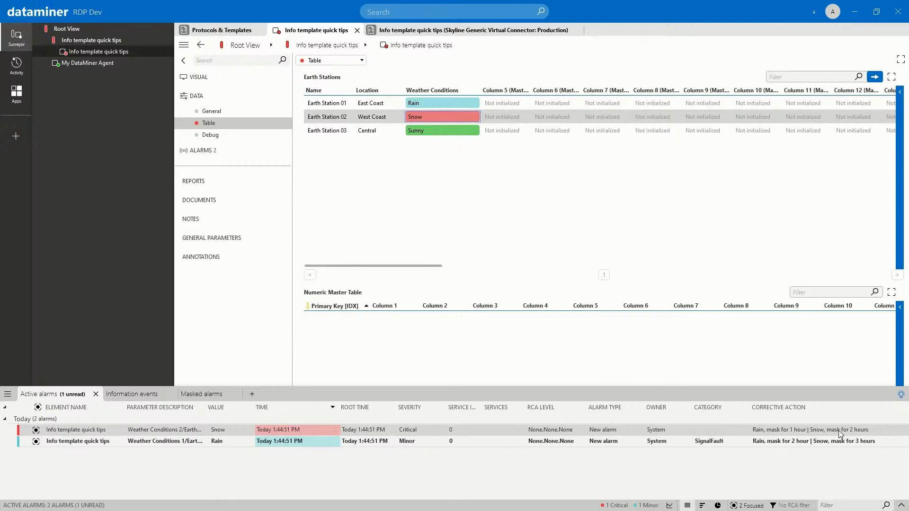
- Select the Rain alarm to inspect its corrective action, and widen the Parameter Description column to show the full text
click(784, 443)
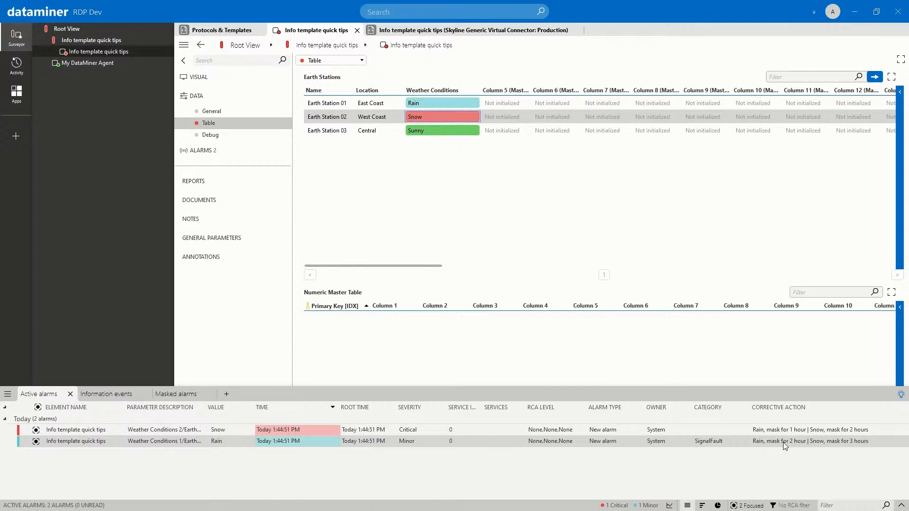
drag(207, 408, 272, 409)
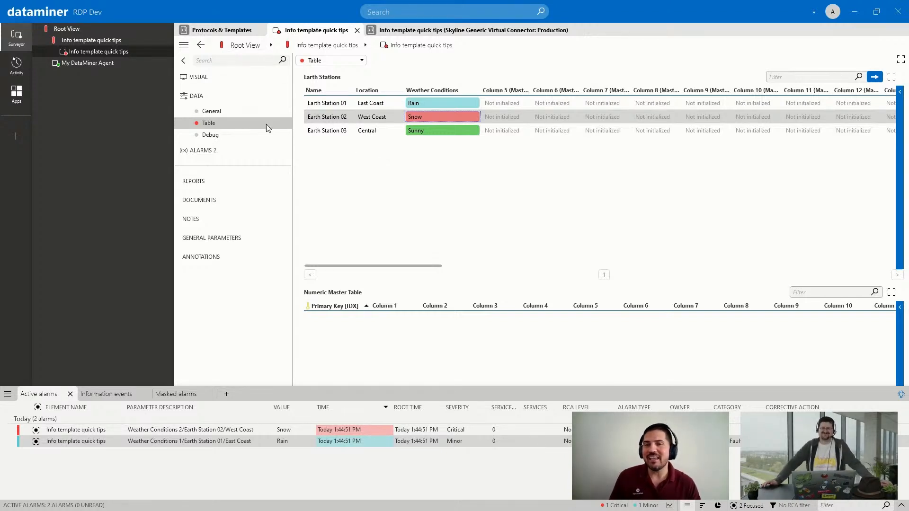
- Open the Weather Conditions details of Earth Station 01, review its alarm information for East Coast, and leave it unchanged
double_click(419, 109)
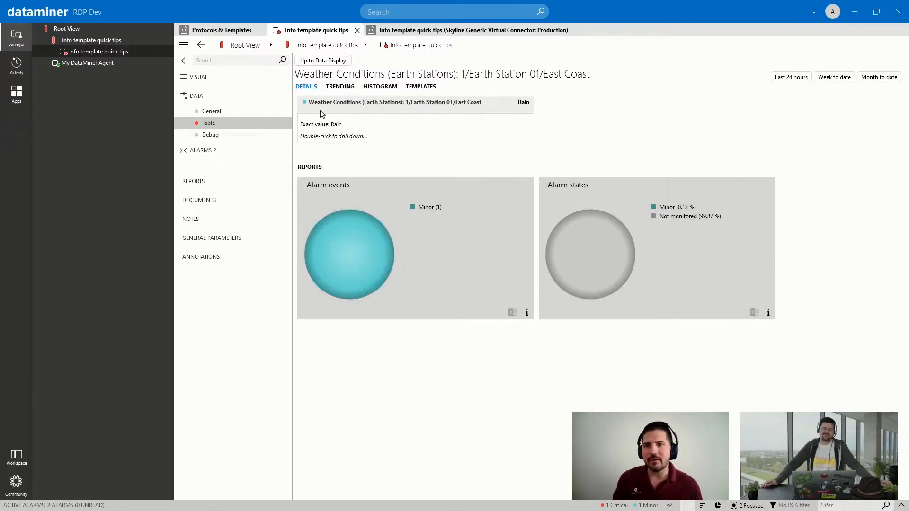
click(185, 46)
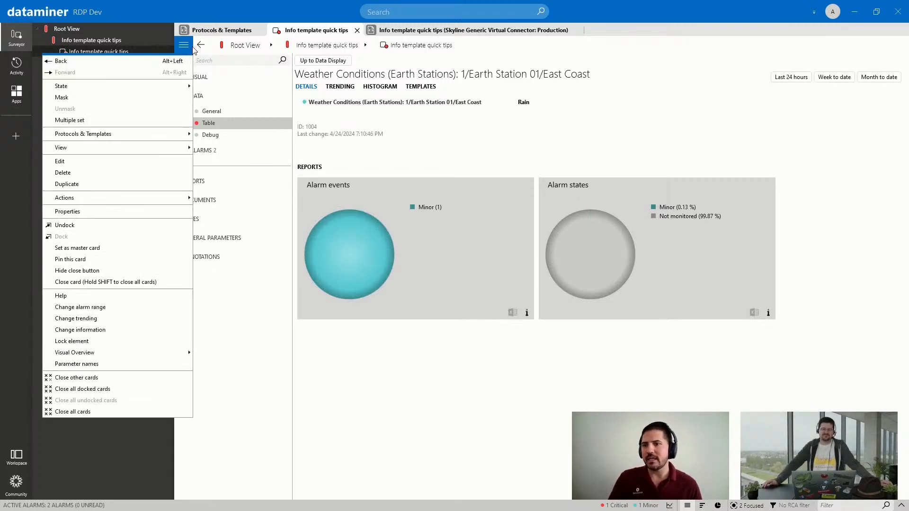
click(118, 330)
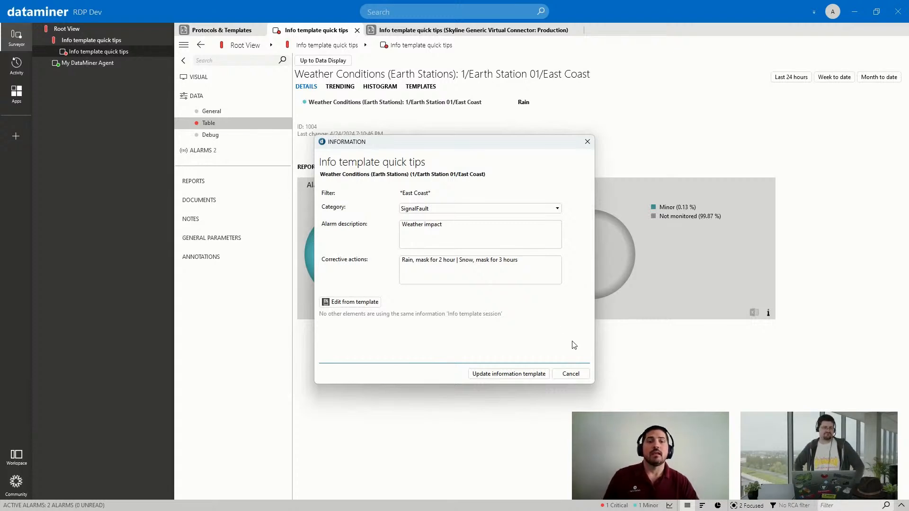
click(571, 374)
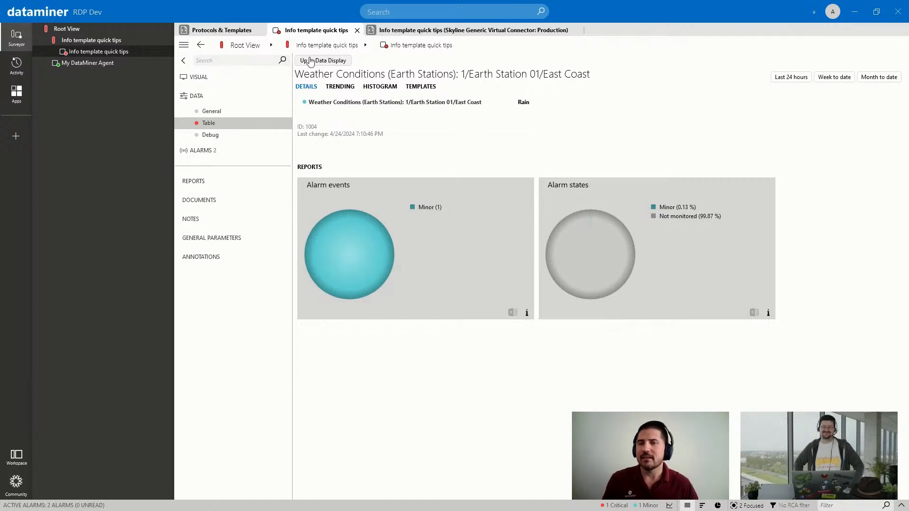
- Check the Info template session information template under Protocols & Templates, and return to the Weather Conditions cells in the element's table
click(222, 31)
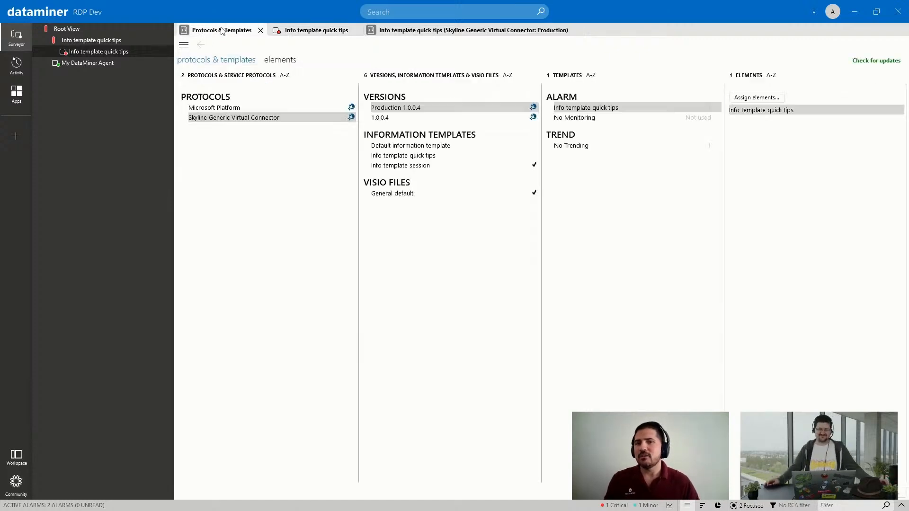
click(415, 166)
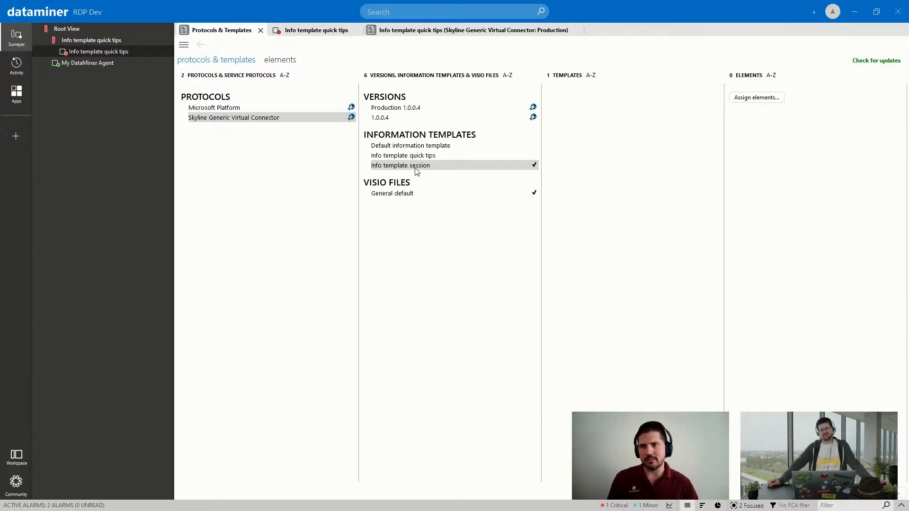
click(322, 28)
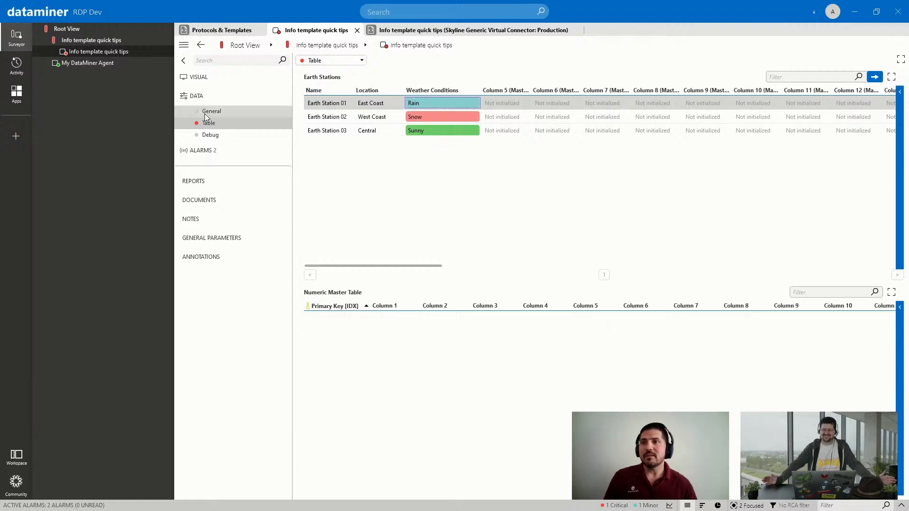
click(221, 30)
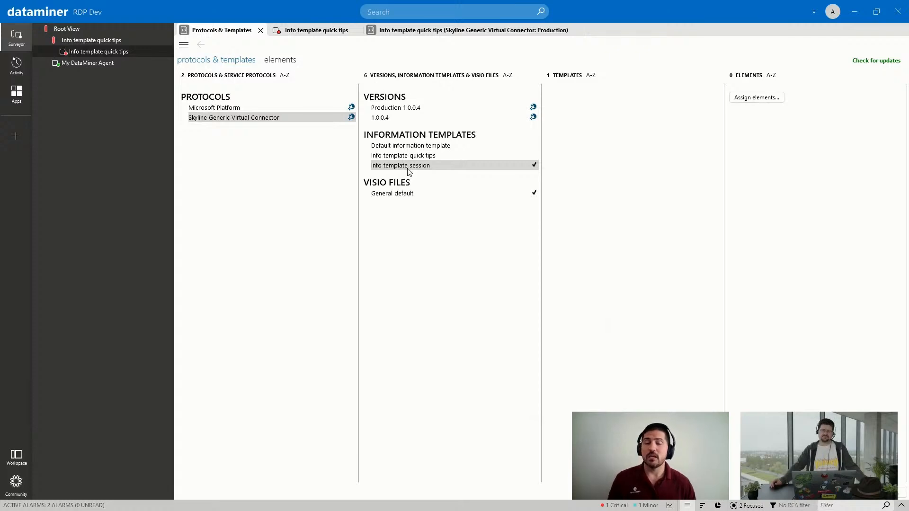
click(304, 33)
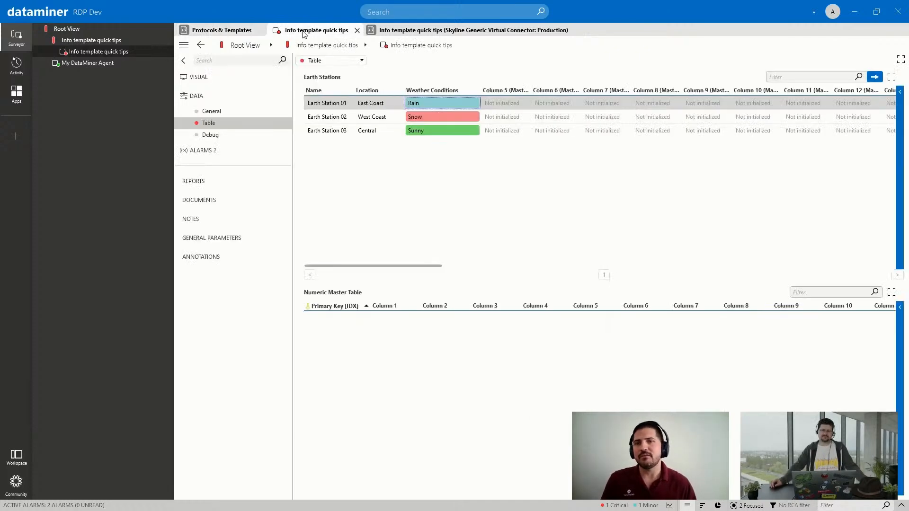
click(427, 119)
click(430, 129)
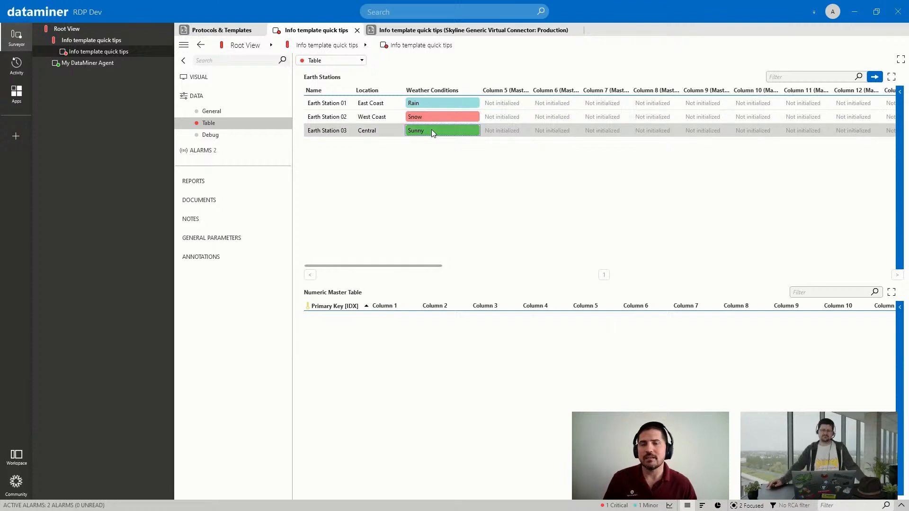
click(184, 45)
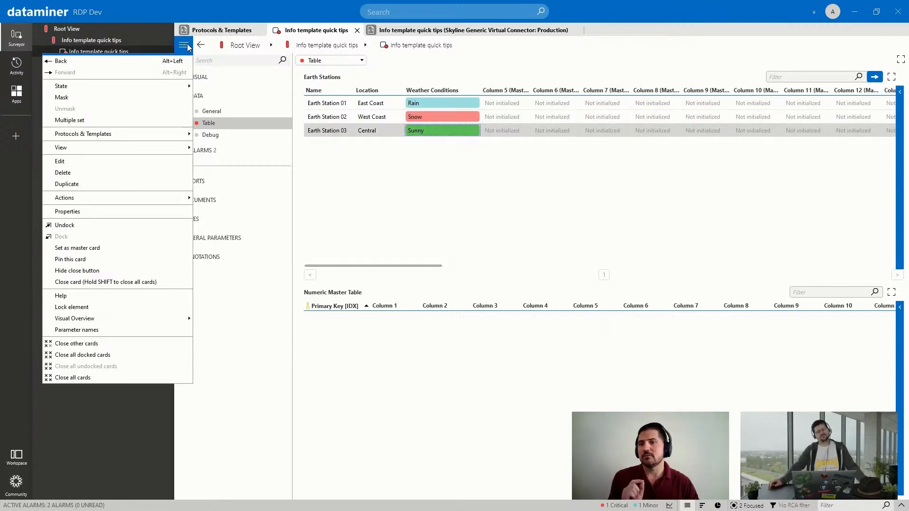
click(96, 333)
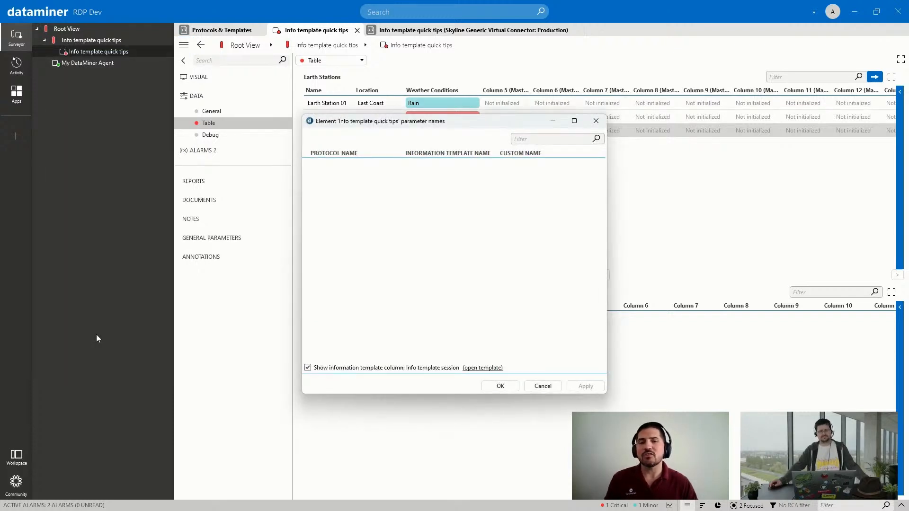
click(534, 139)
text(Locati)
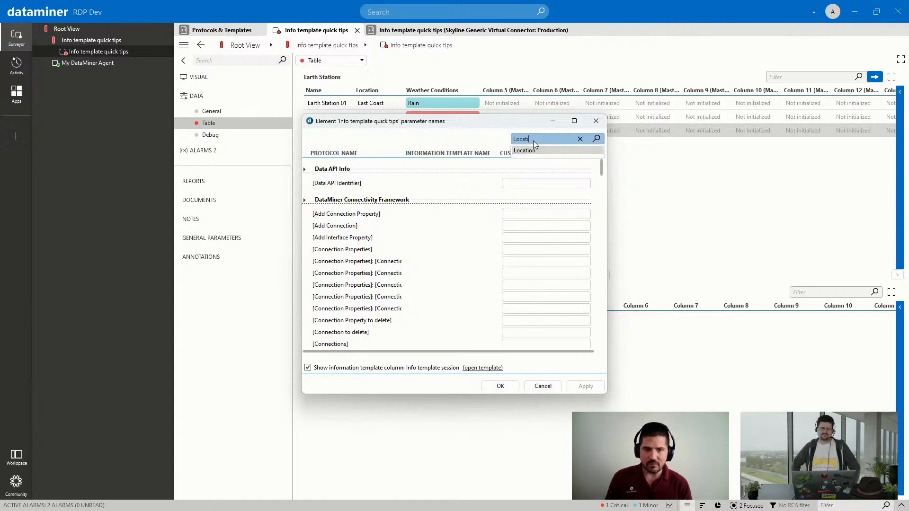
text(on)
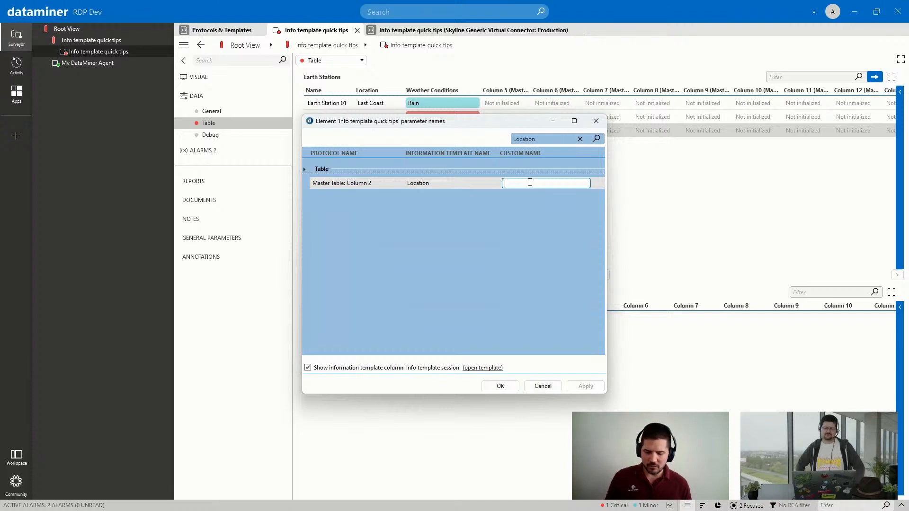
text(Region)
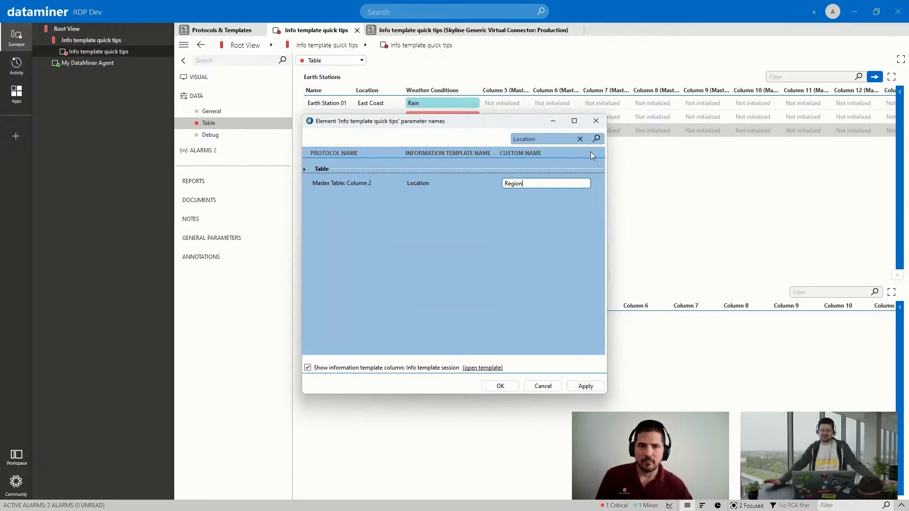
click(596, 126)
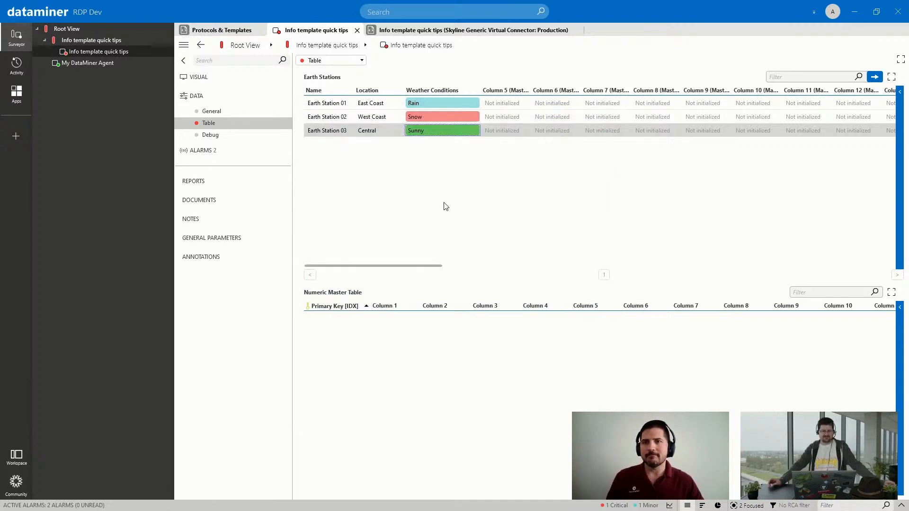
- Filter the element's parameter names for Location, give that parameter the custom name Region, and apply the change
click(184, 45)
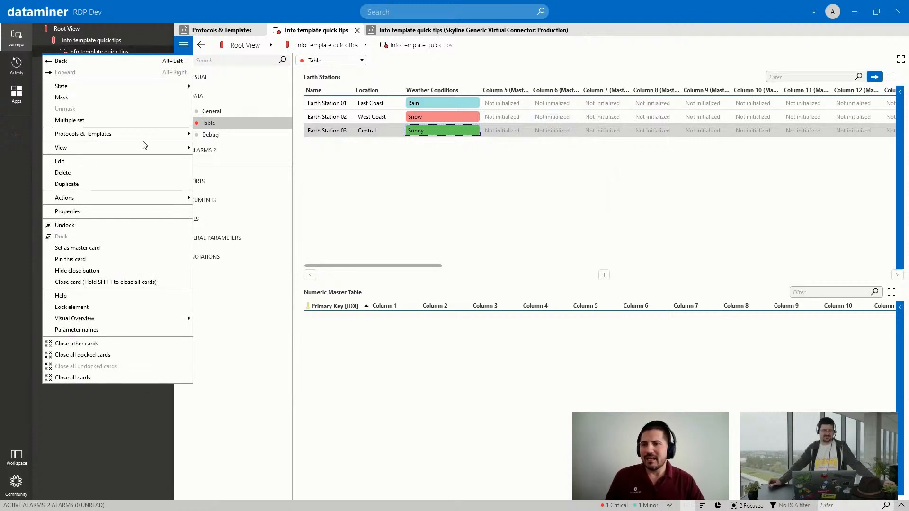
click(118, 330)
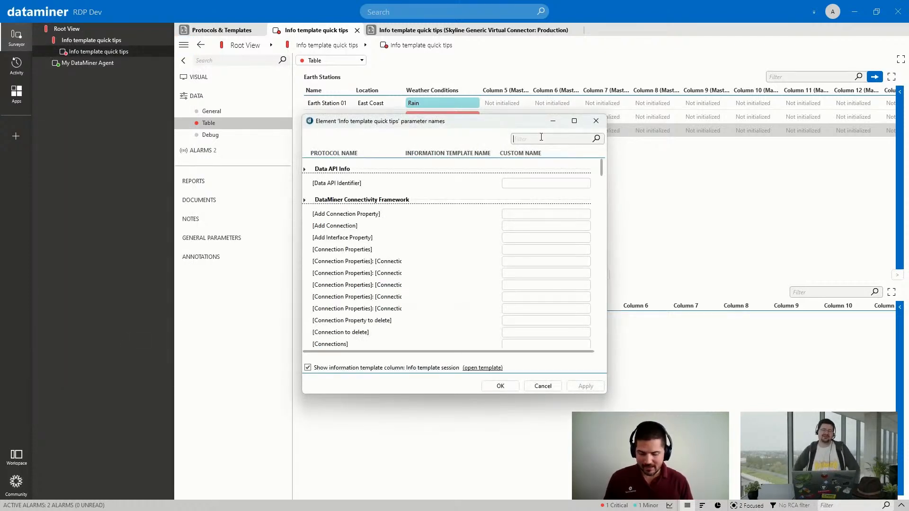
text(Locati)
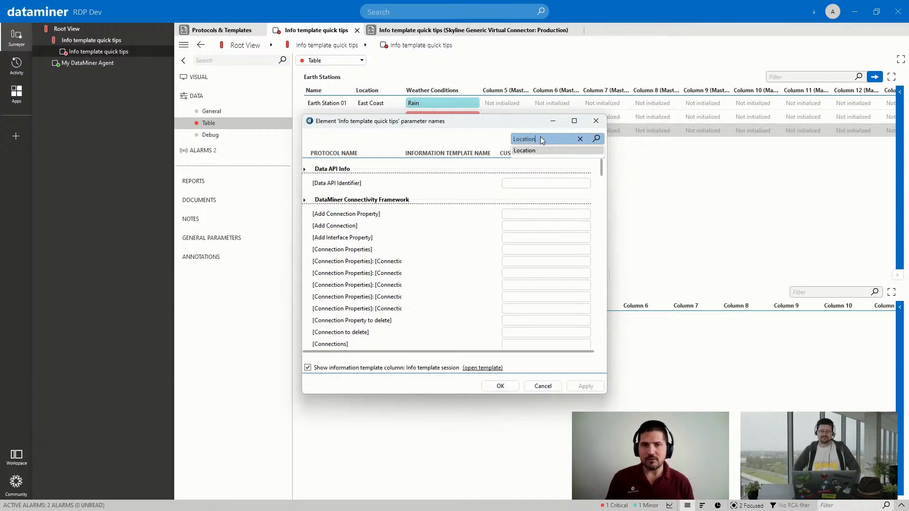
text(on)
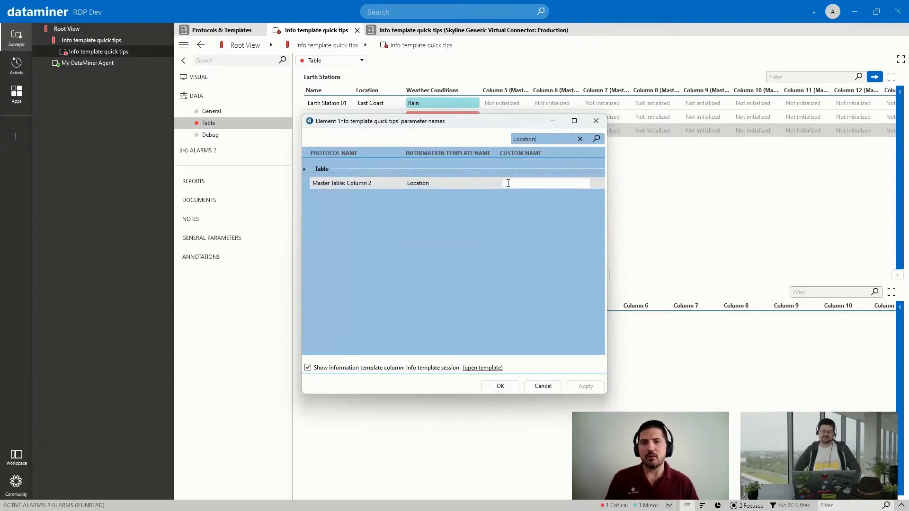
click(534, 184)
text(Region)
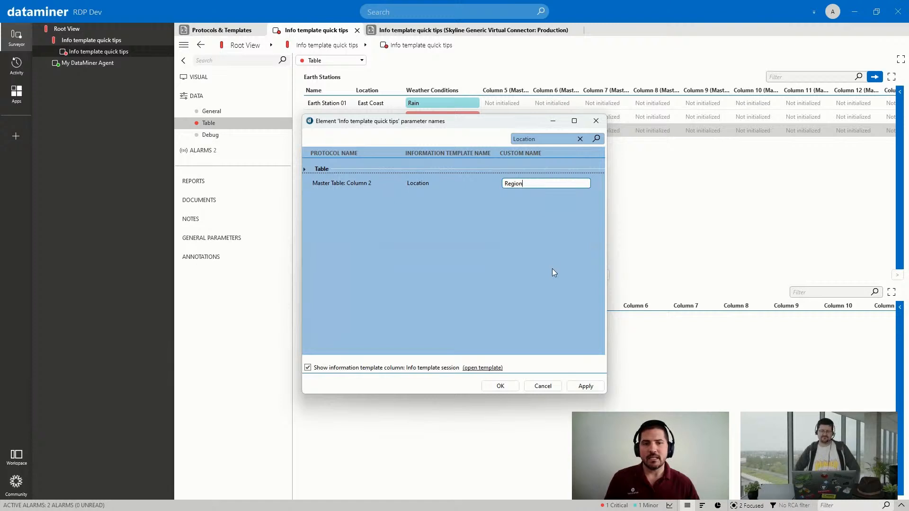
click(581, 386)
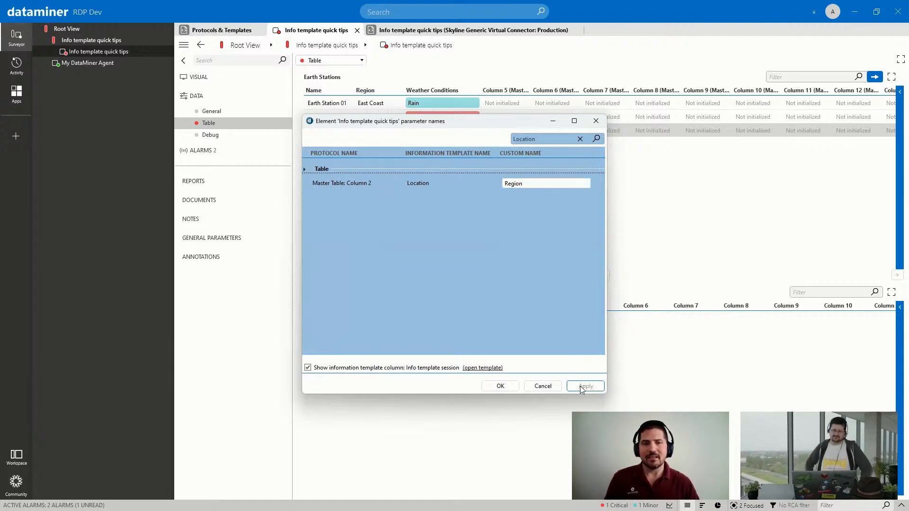
click(501, 386)
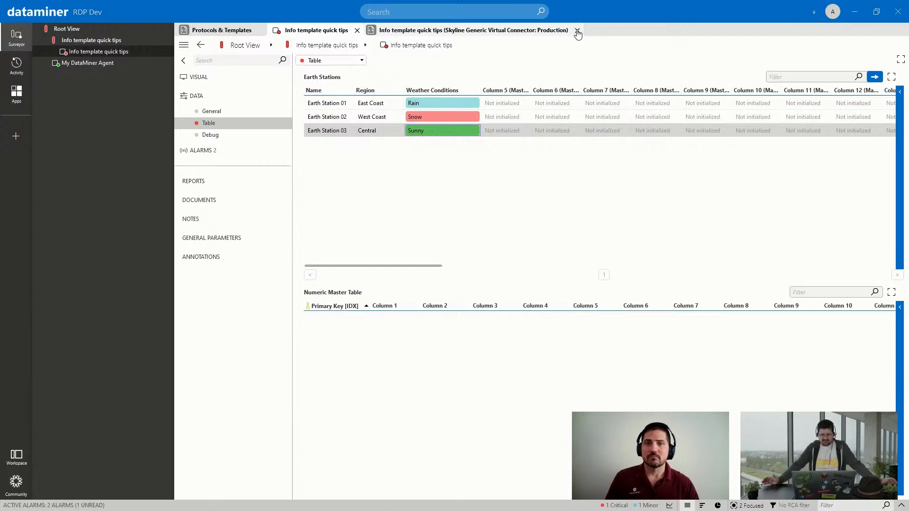
- Close the Info template quick tips (Skyline Generic Virtual Connector: Production) card, and reopen the Alarm Console at a larger height
click(578, 31)
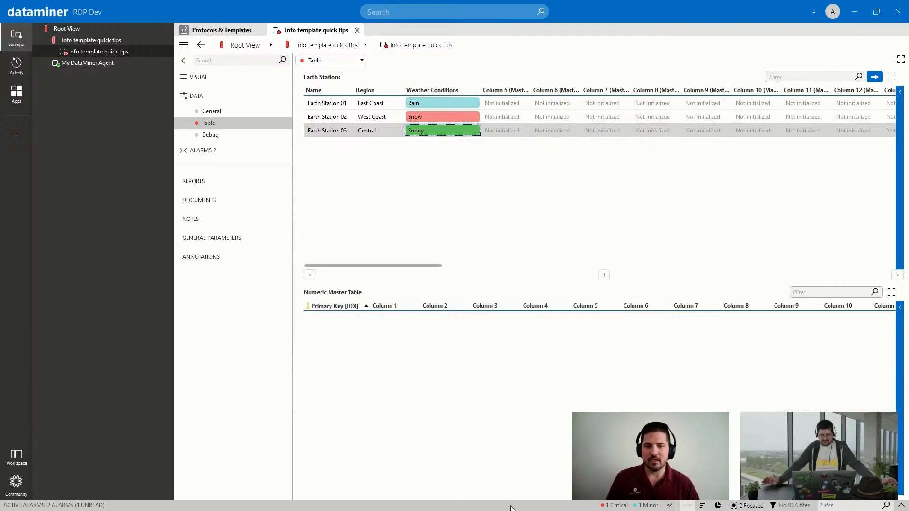
click(511, 507)
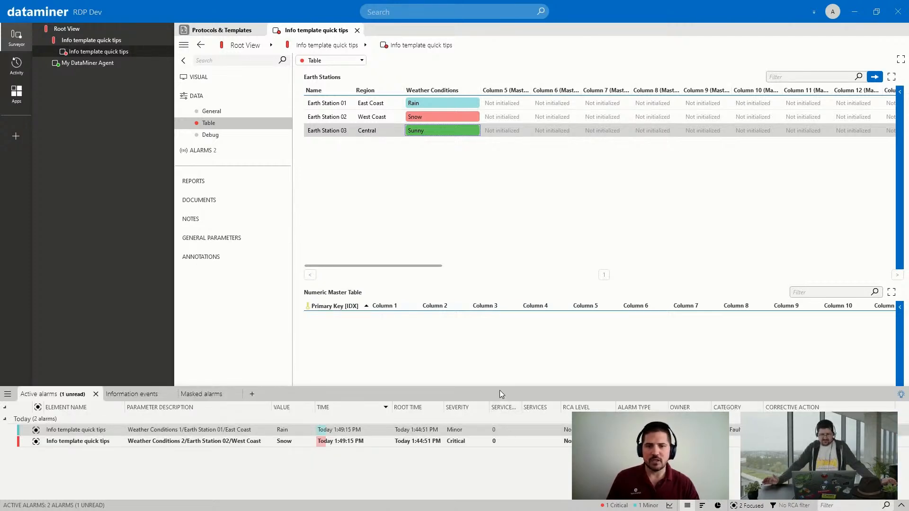
drag(499, 387, 495, 191)
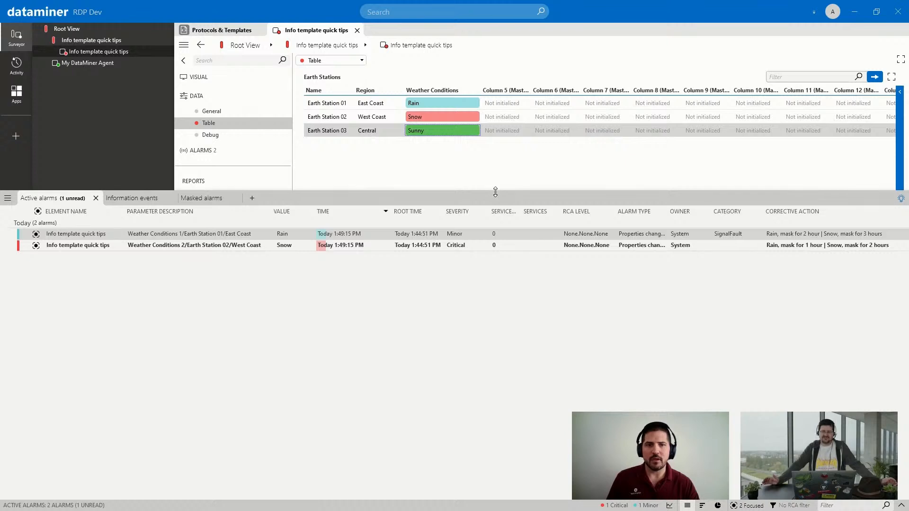